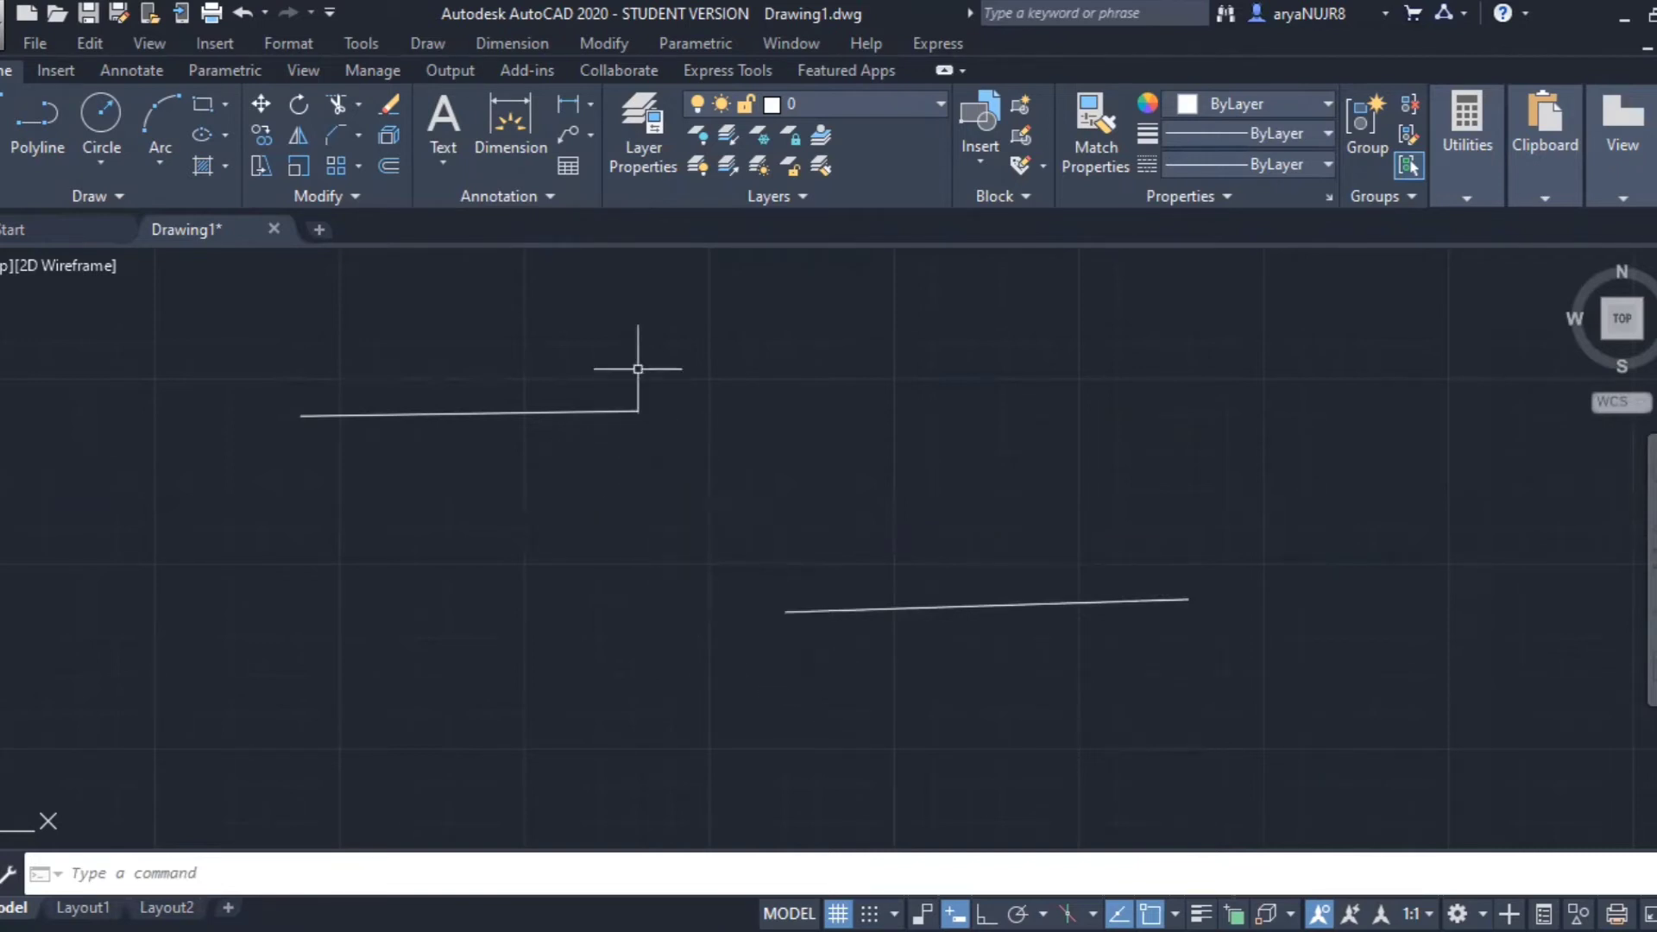
Step: Connect the near ends of the two separate lines with a smooth Blend Curves spline
{"action": "left_click", "coordinate": [357, 136]}
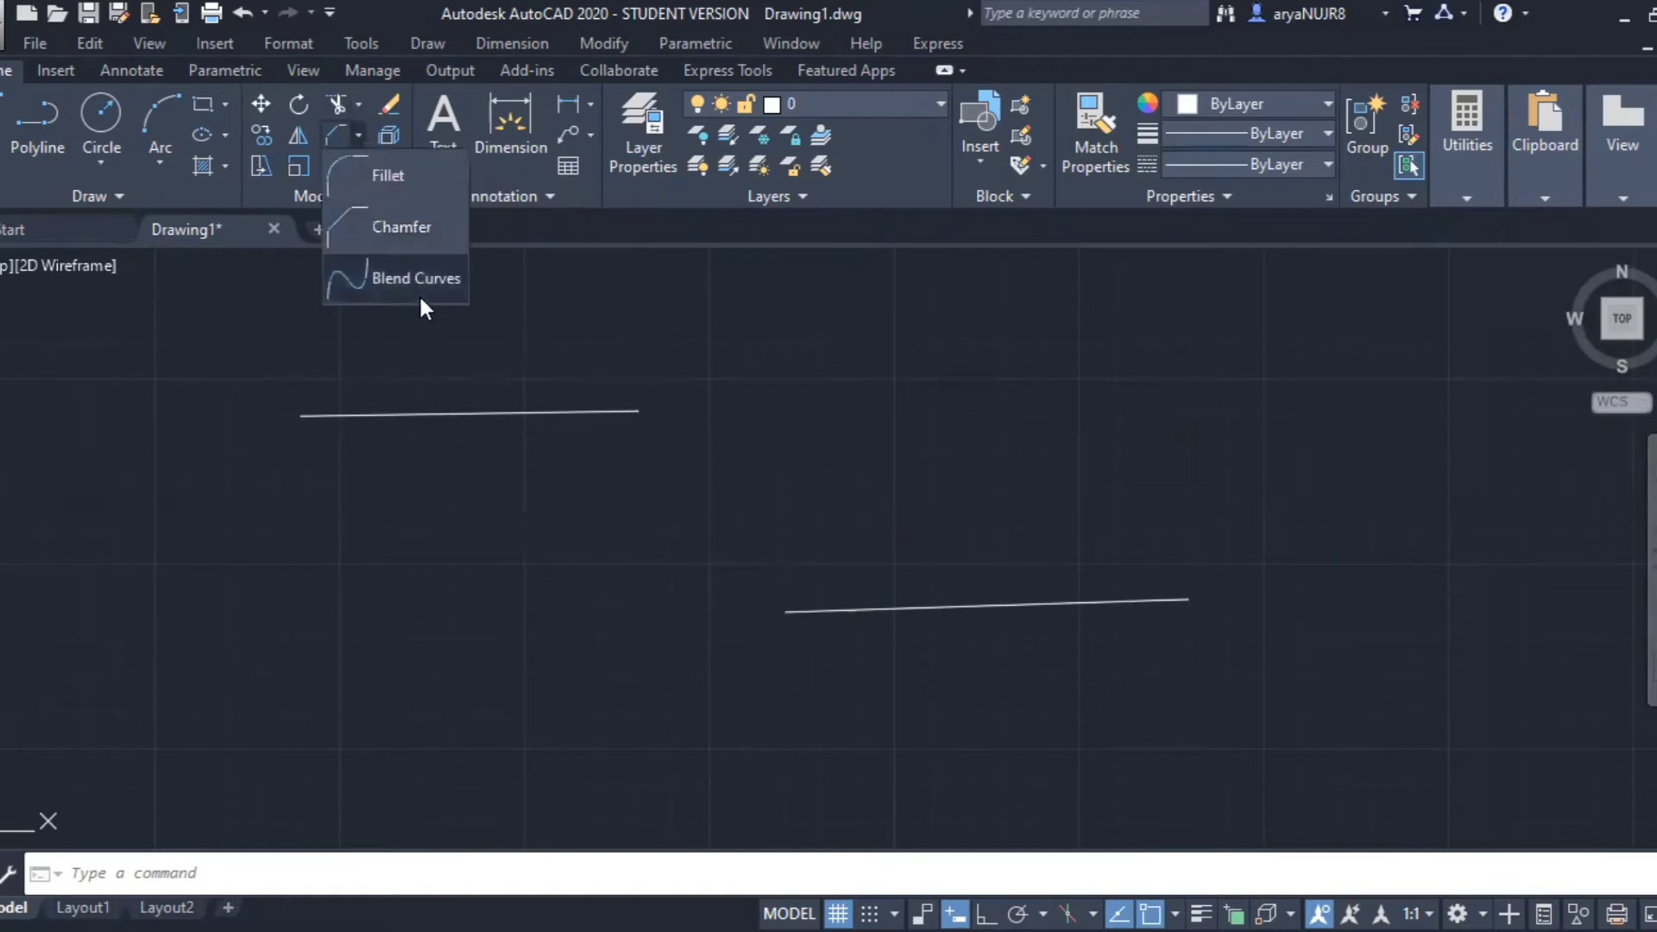
{"action": "left_click", "coordinate": [423, 285]}
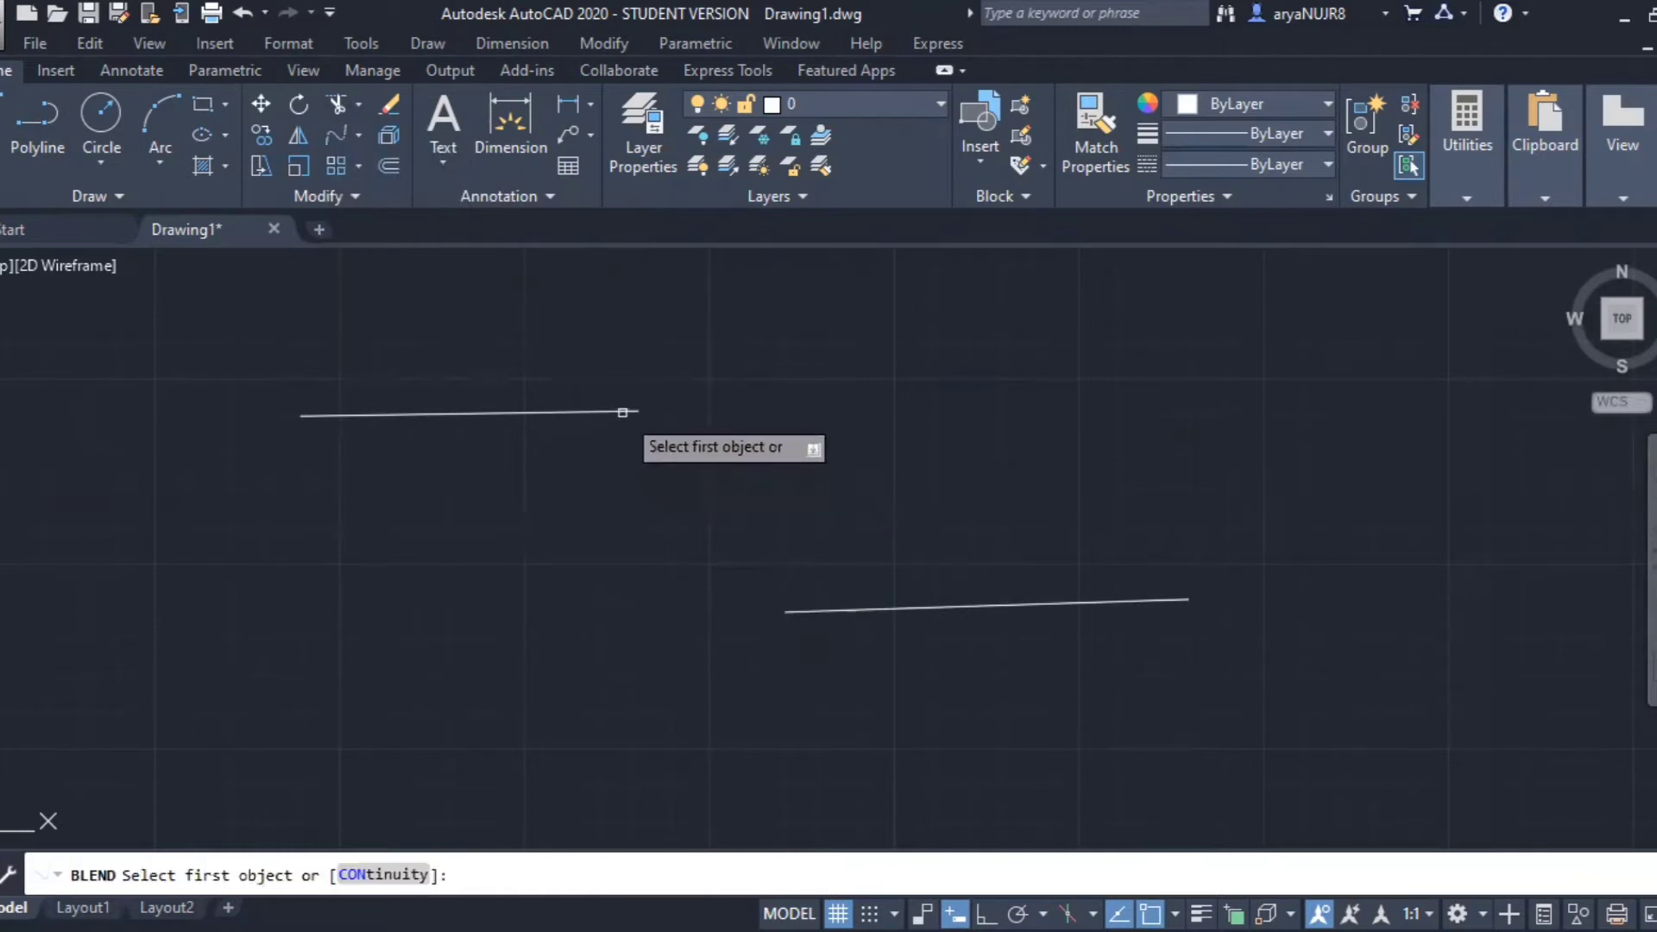
{"action": "left_click", "coordinate": [622, 412]}
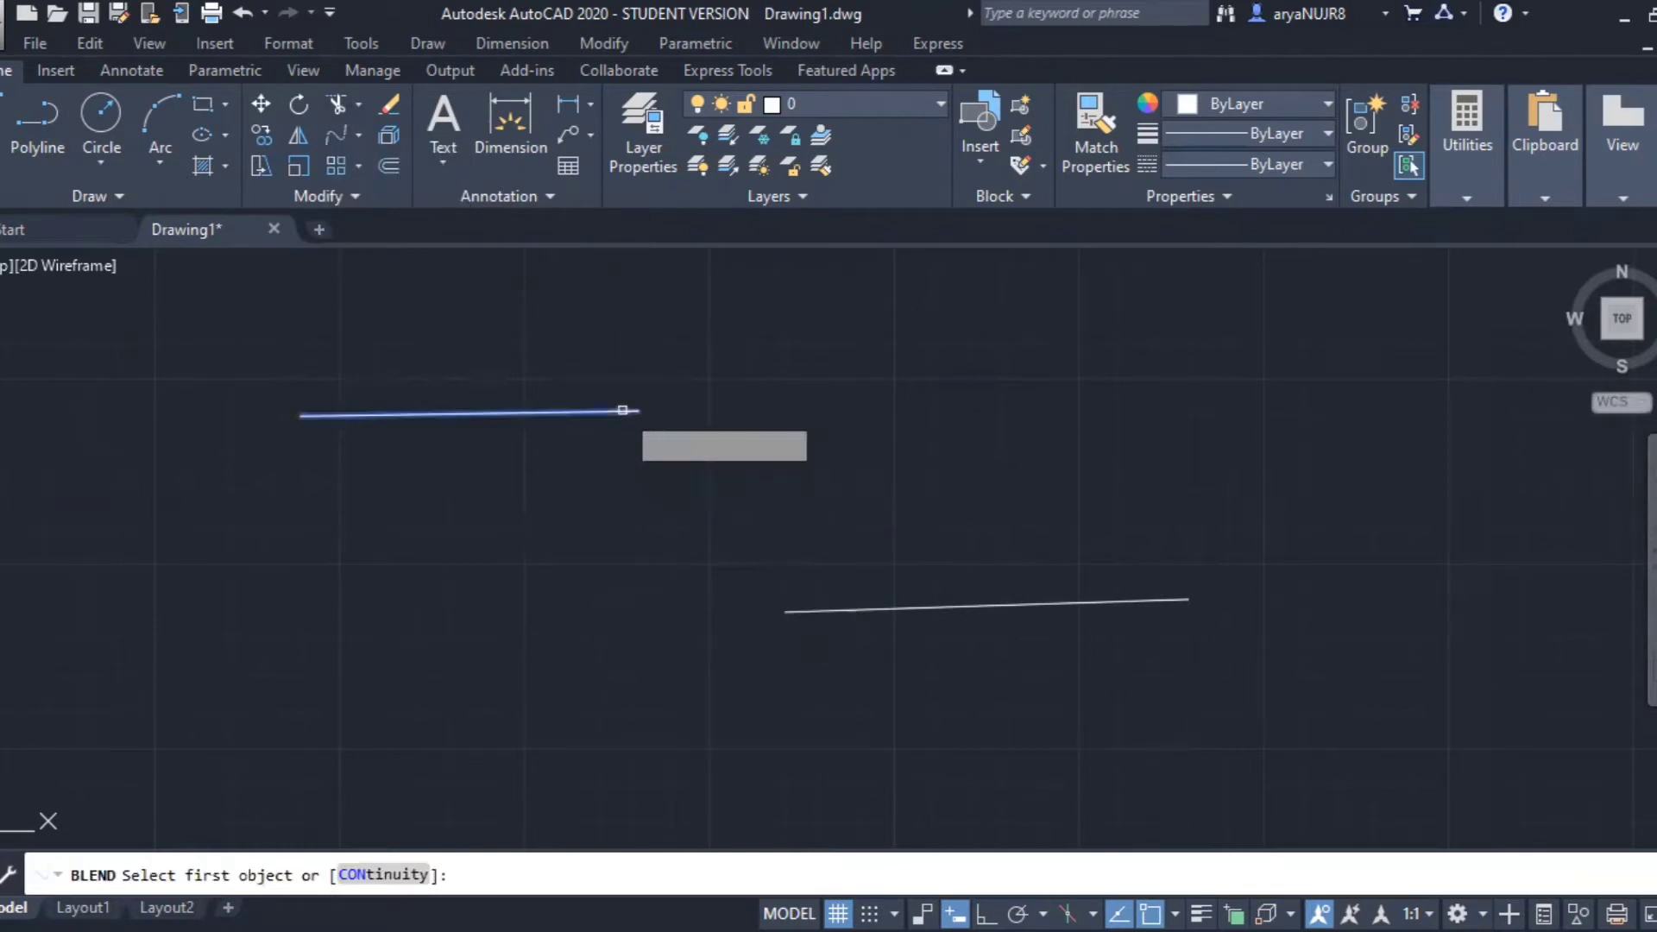
{"action": "left_click", "coordinate": [869, 611]}
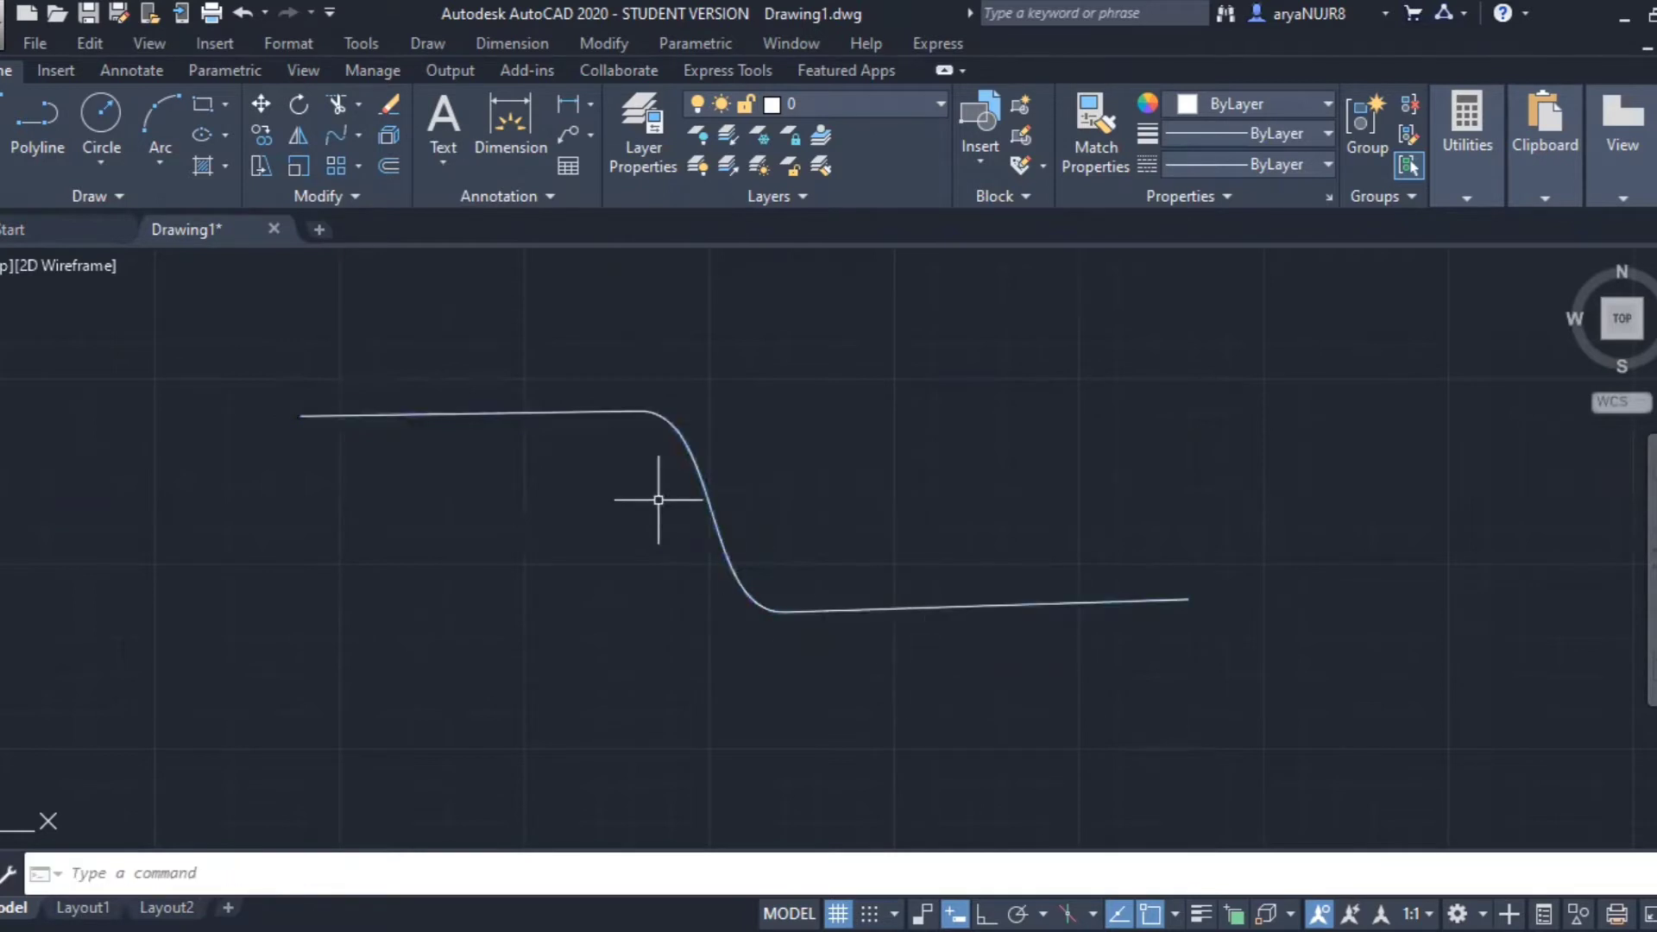
{"action": "scroll", "coordinate": [658, 500], "scroll_direction": "up", "scroll_amount": 2}
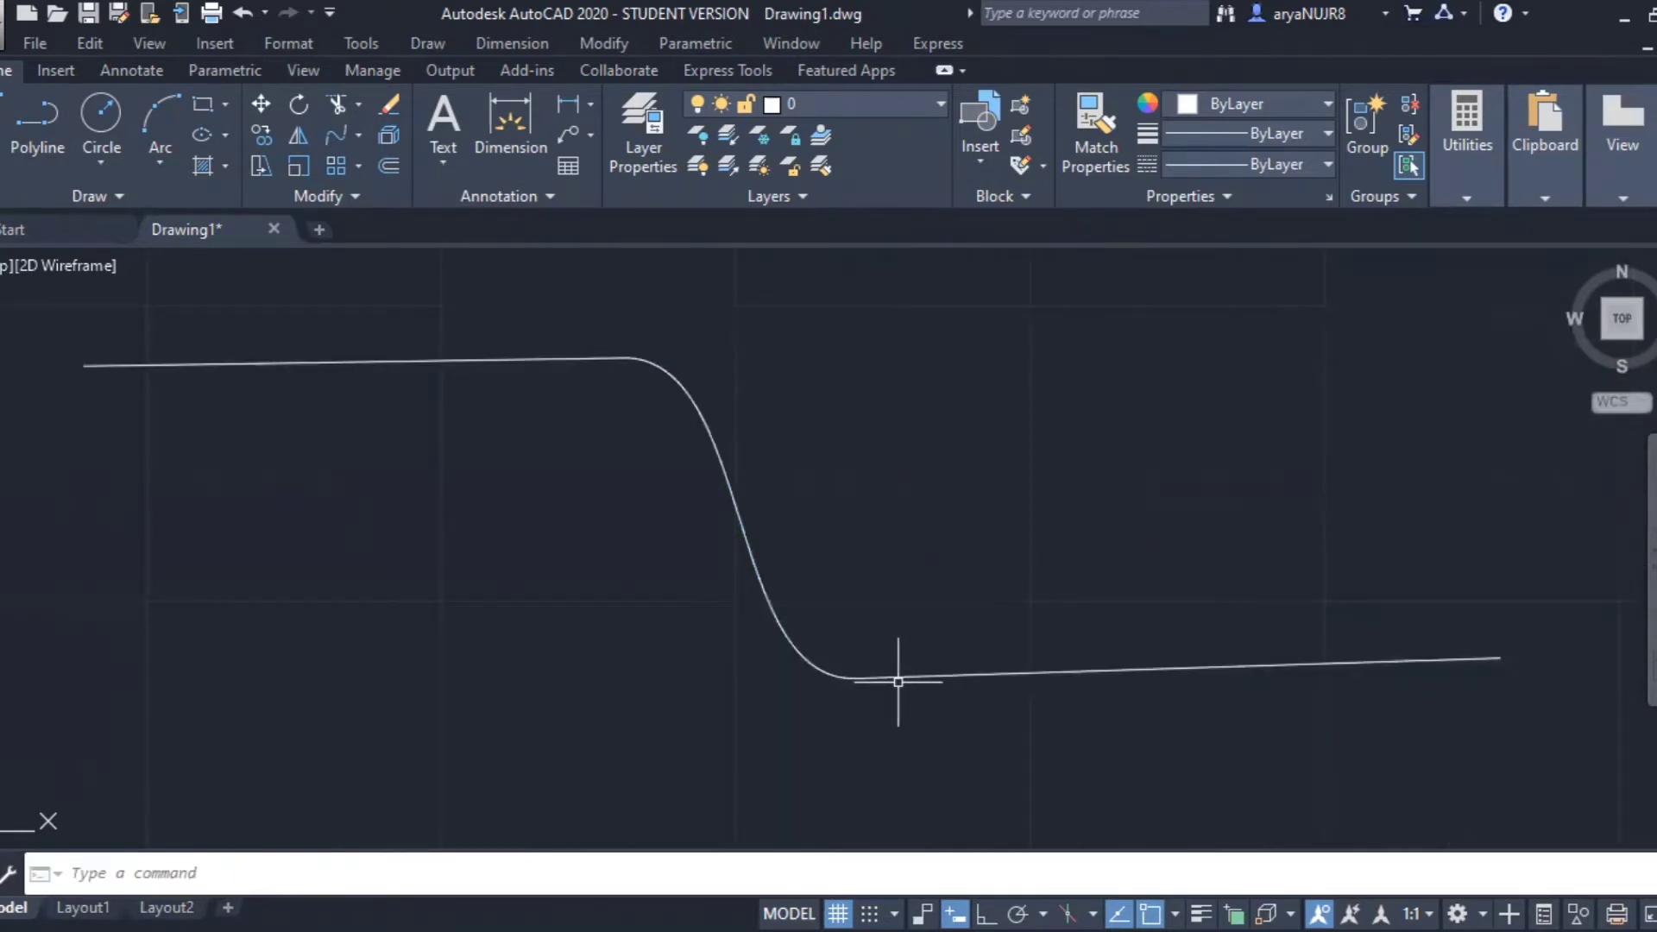
{"action": "scroll", "coordinate": [898, 682], "scroll_direction": "down", "scroll_amount": 2}
{"action": "middle_click_drag", "start_coordinate": [940, 711], "coordinate": [865, 628]}
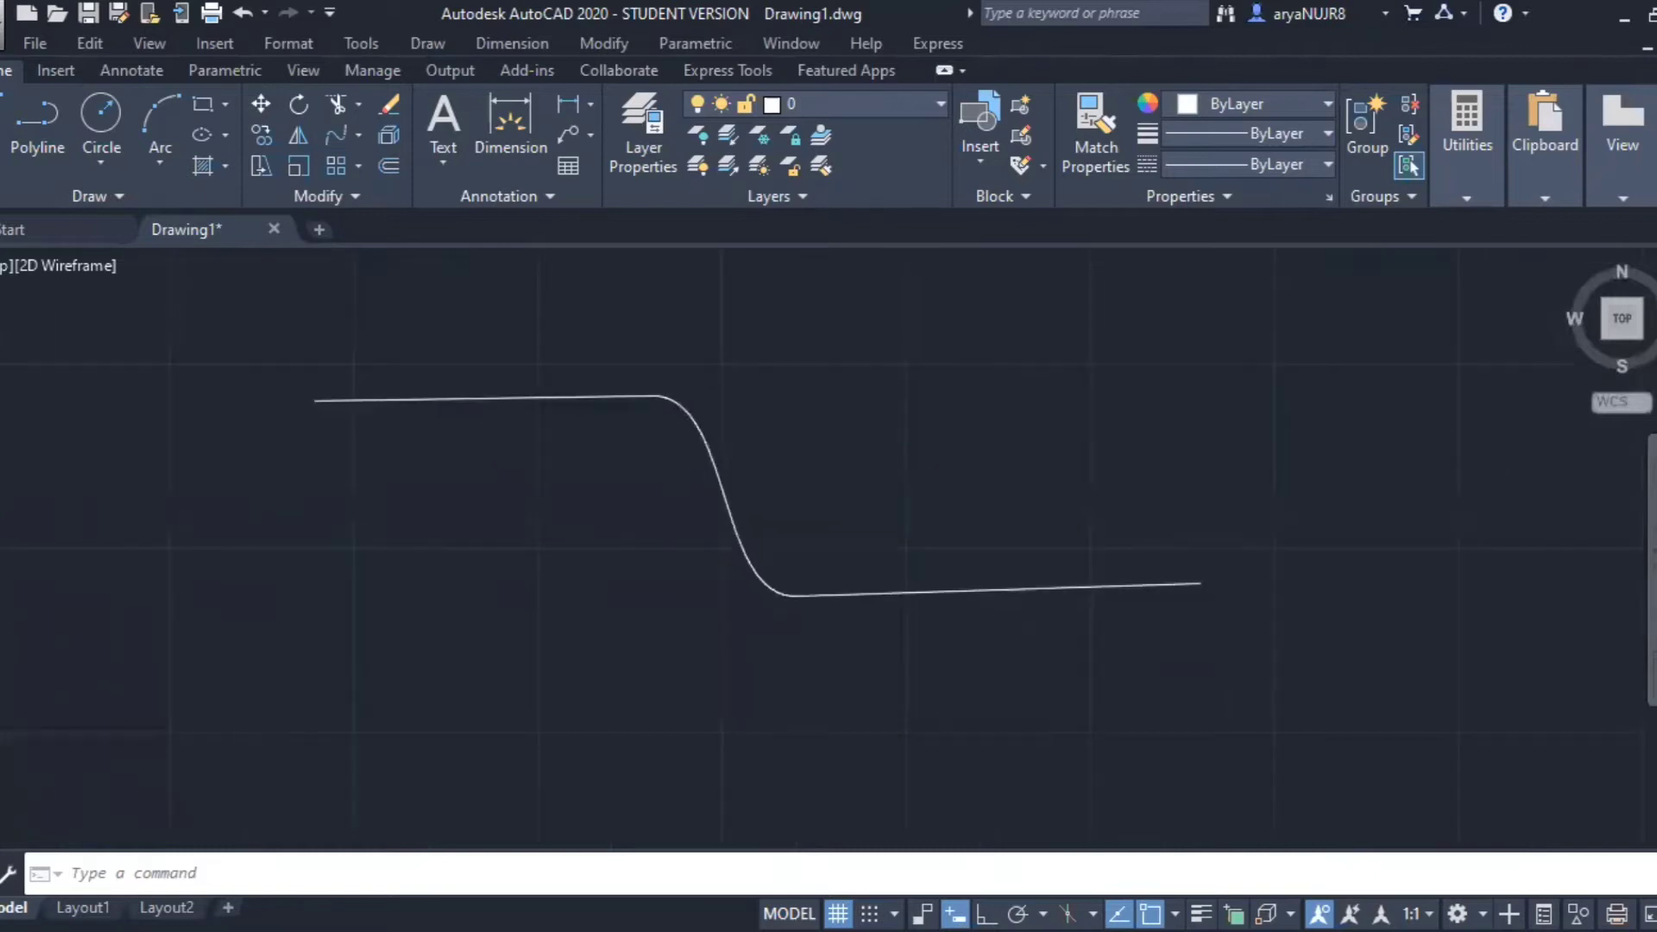
Step: Delete both lines and the blend curve between them
{"action": "left_click", "coordinate": [1003, 676]}
{"action": "left_click", "coordinate": [473, 305]}
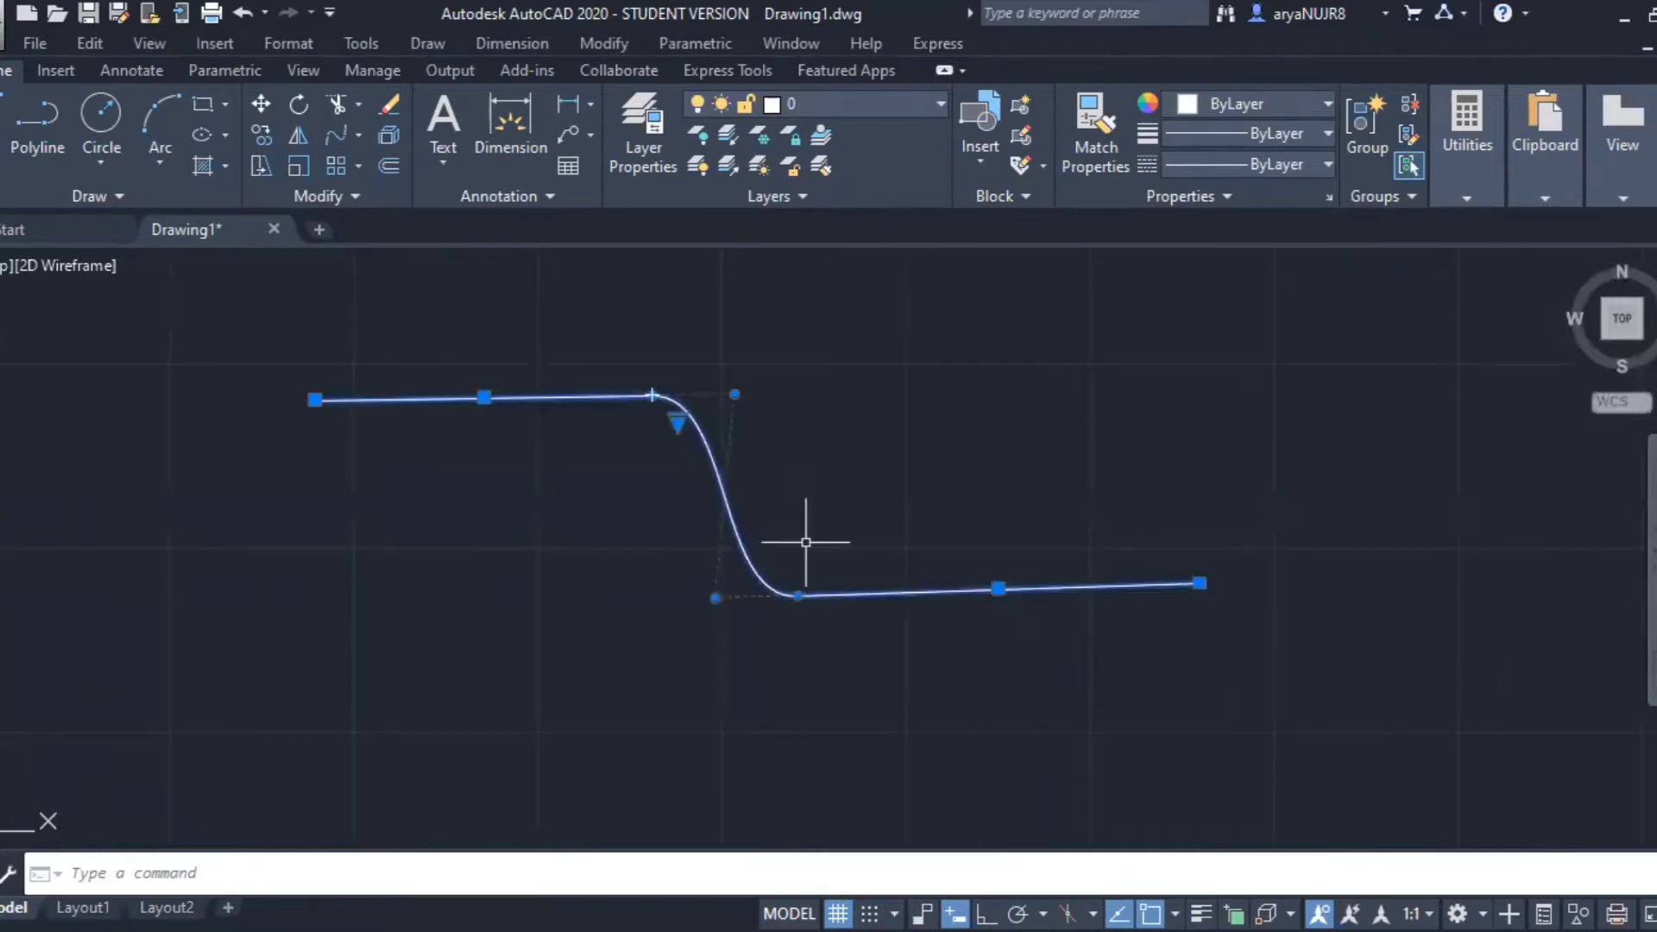
{"action": "key", "text": "Delete"}
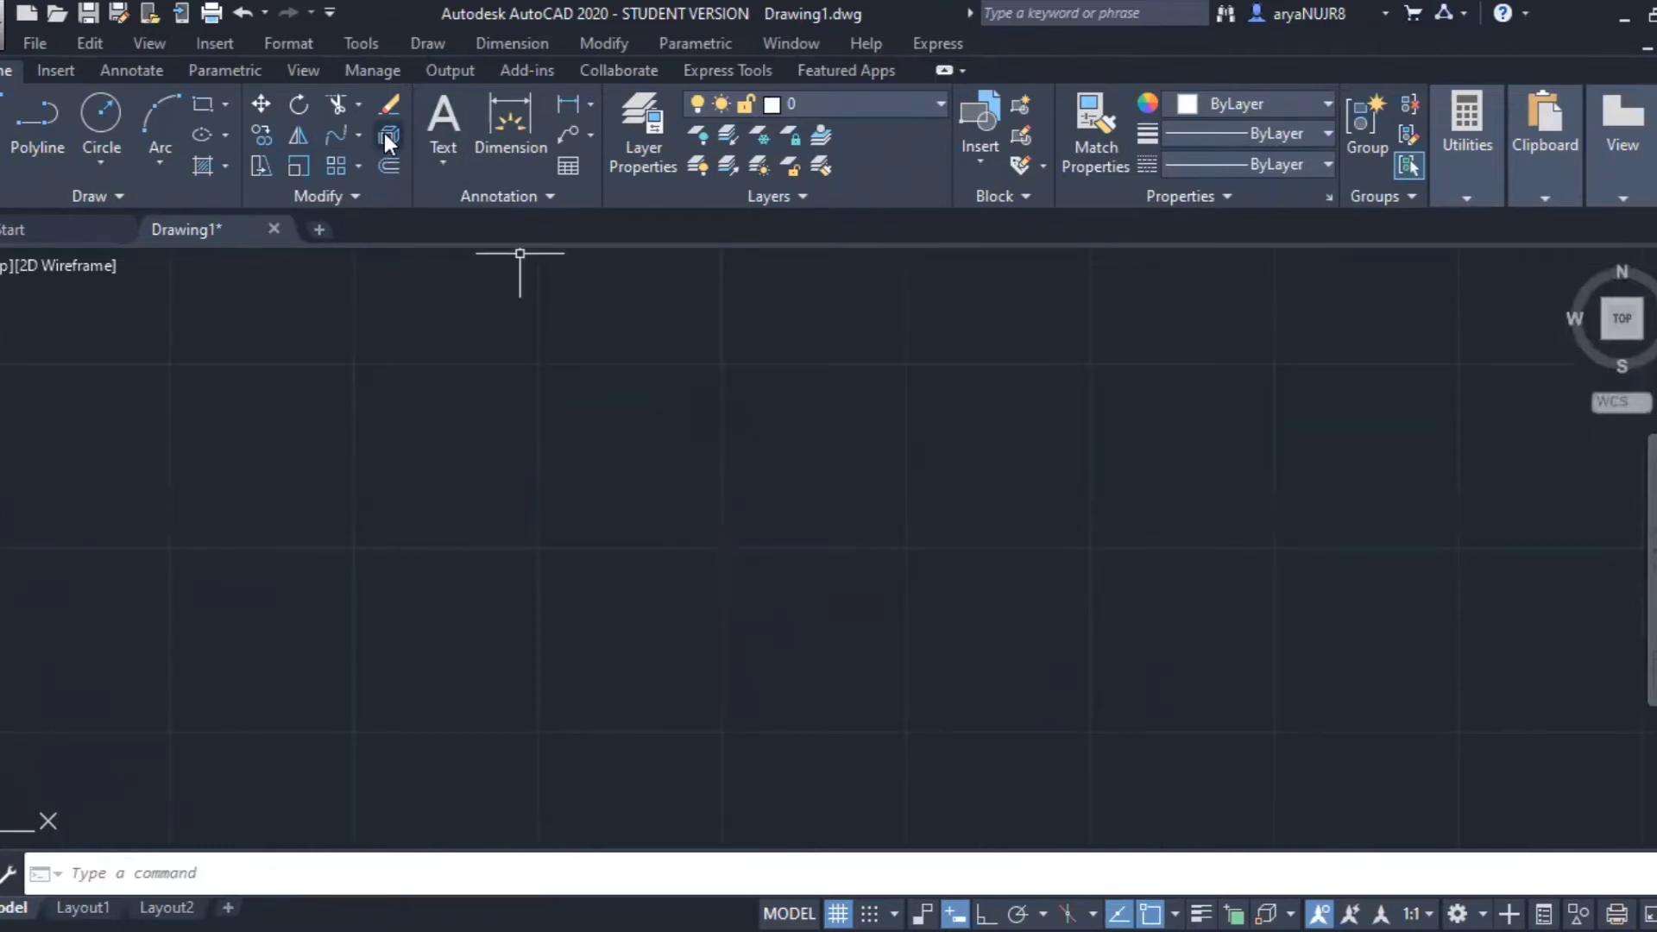
Step: Draw a freehand rectangle, wider than tall, in the middle of the empty drawing area
{"action": "left_click", "coordinate": [203, 104]}
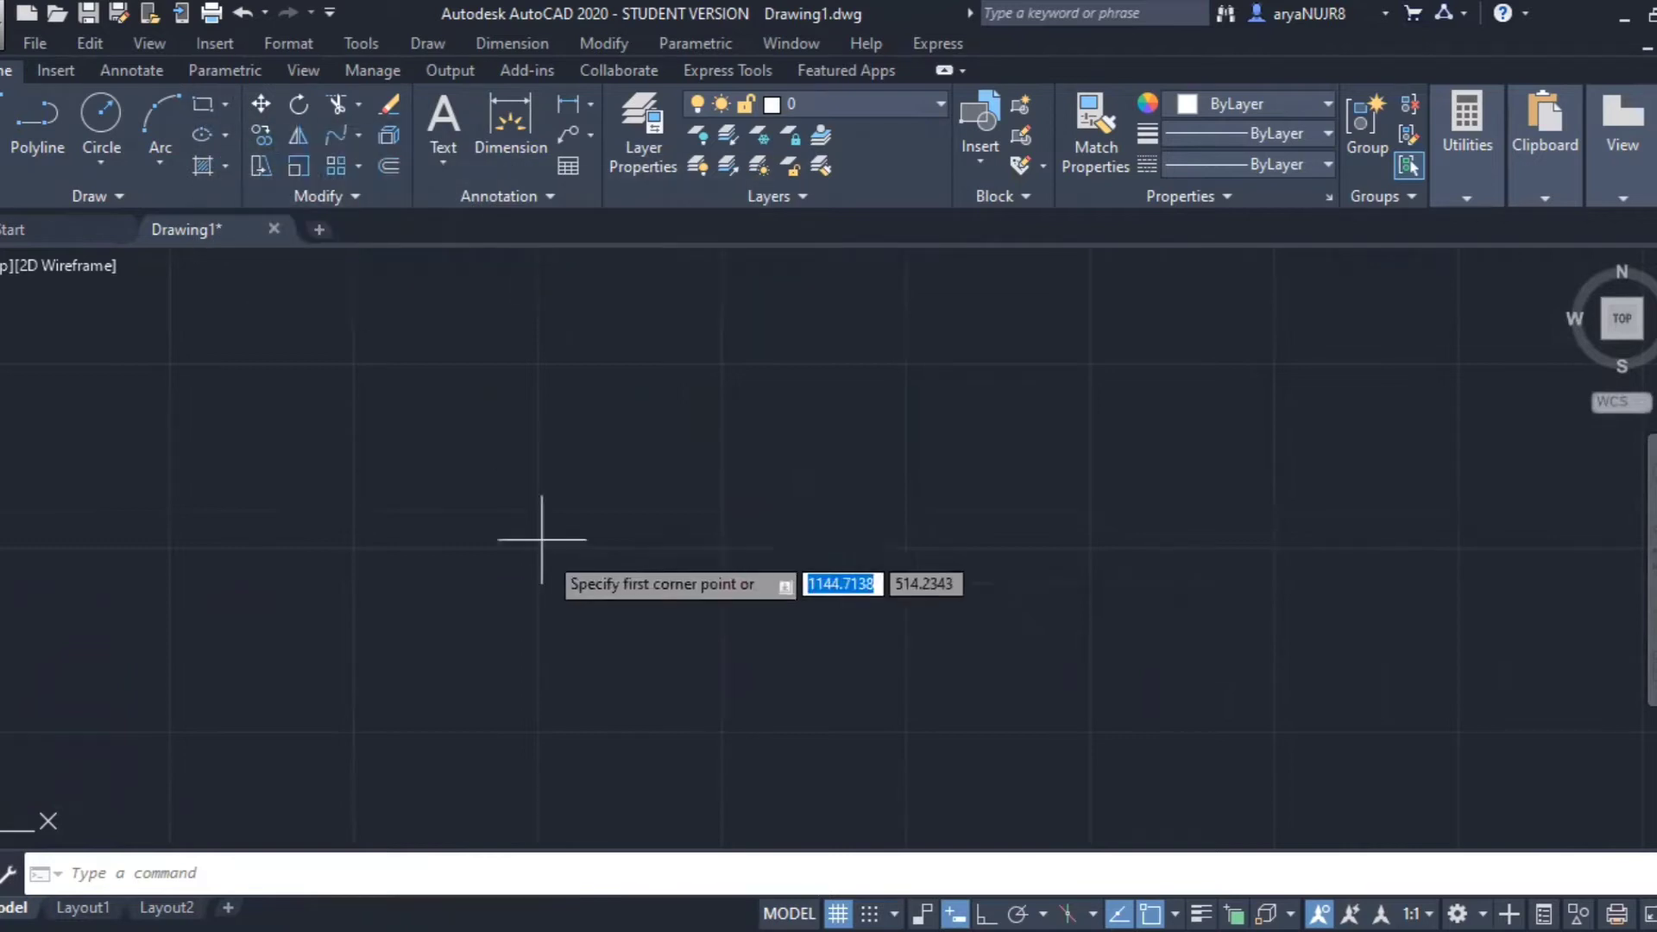
{"action": "left_click", "coordinate": [422, 396]}
{"action": "left_click", "coordinate": [806, 621]}
{"action": "middle_click_drag", "start_coordinate": [896, 613], "coordinate": [958, 625]}
Step: Select the rectangle through its lower edge to check whether its sides act as one object, leaving it deselected
{"action": "left_click", "coordinate": [1010, 715]}
{"action": "left_click", "coordinate": [728, 559]}
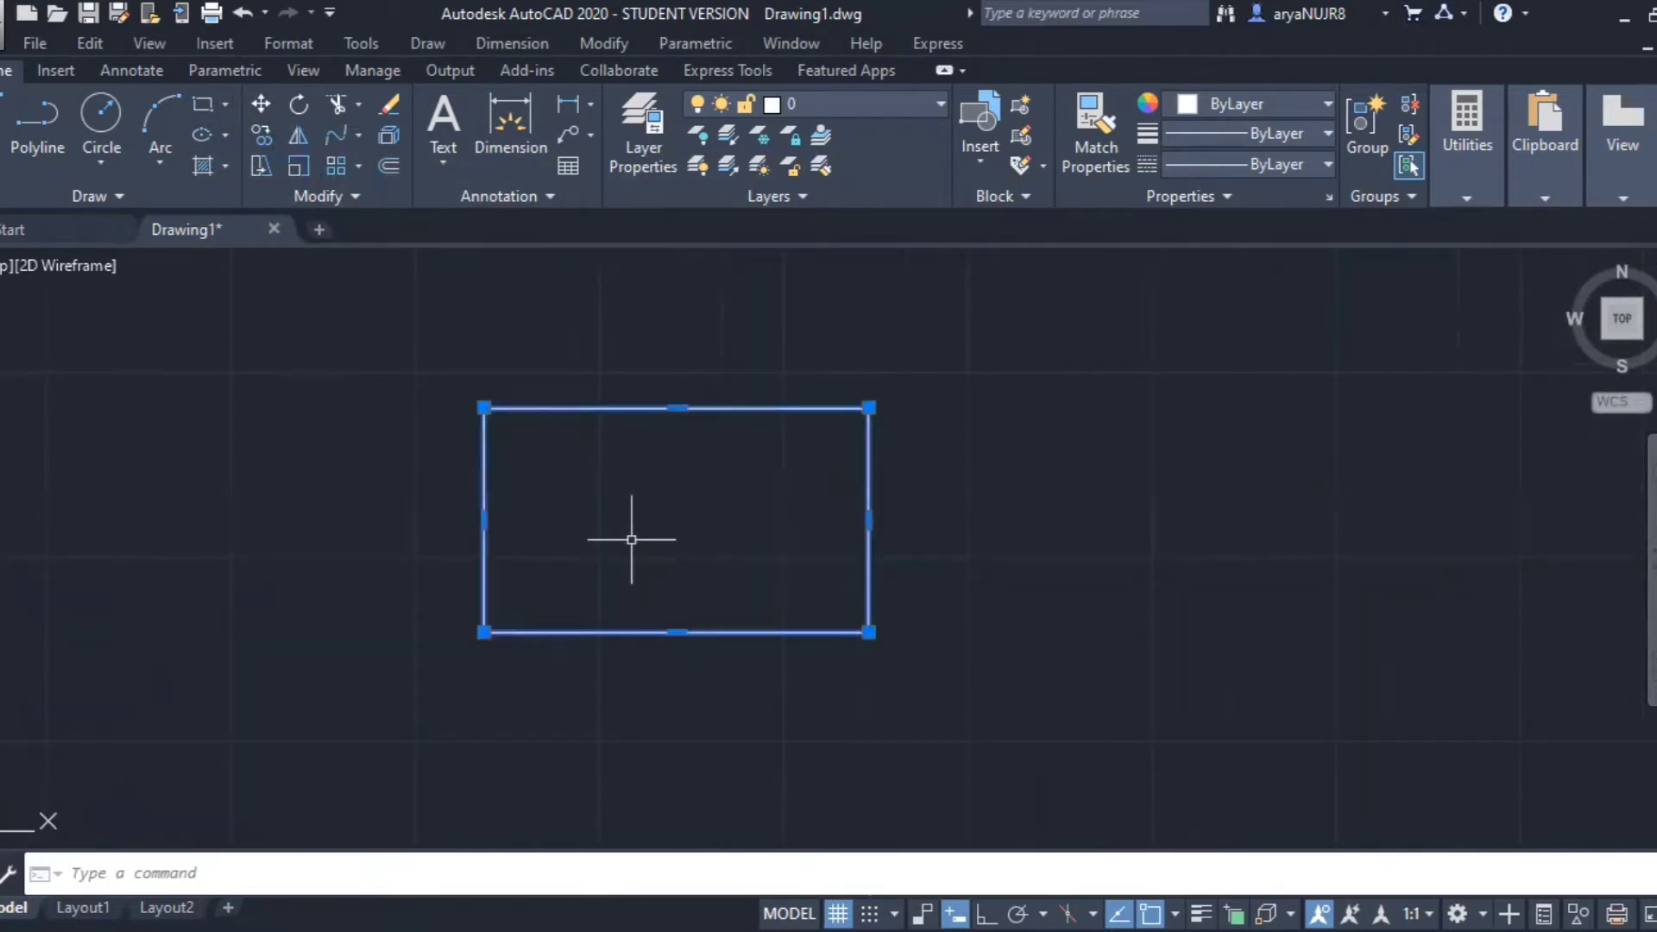
{"action": "key", "text": "Escape"}
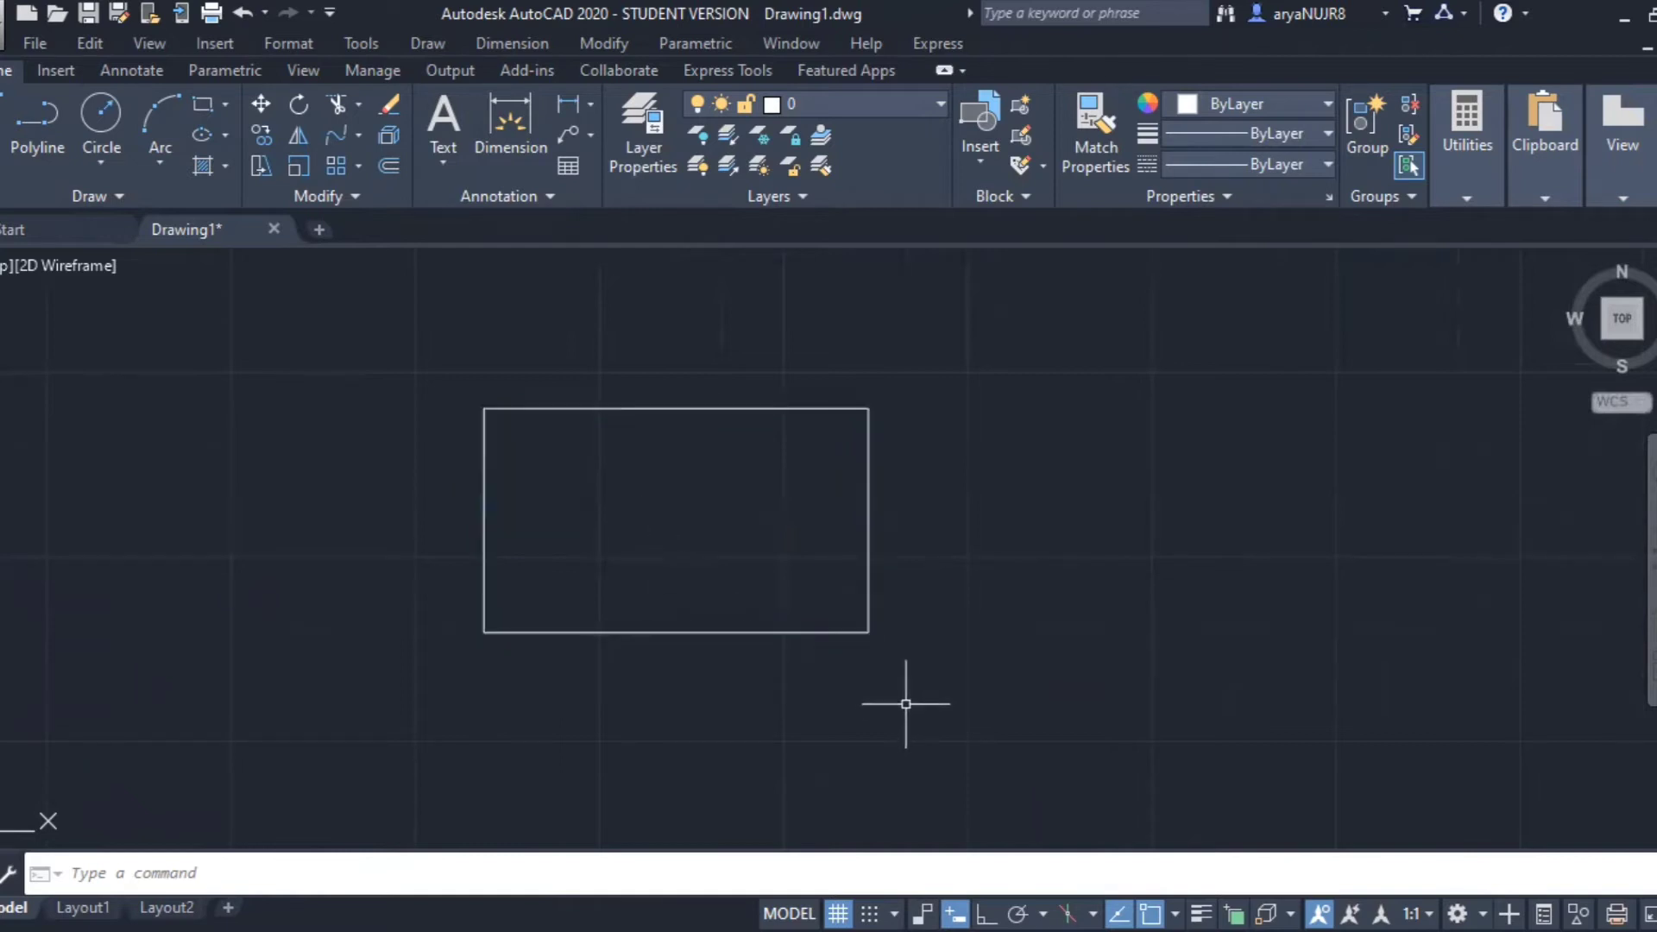
{"action": "left_click", "coordinate": [863, 688]}
{"action": "left_click", "coordinate": [691, 544]}
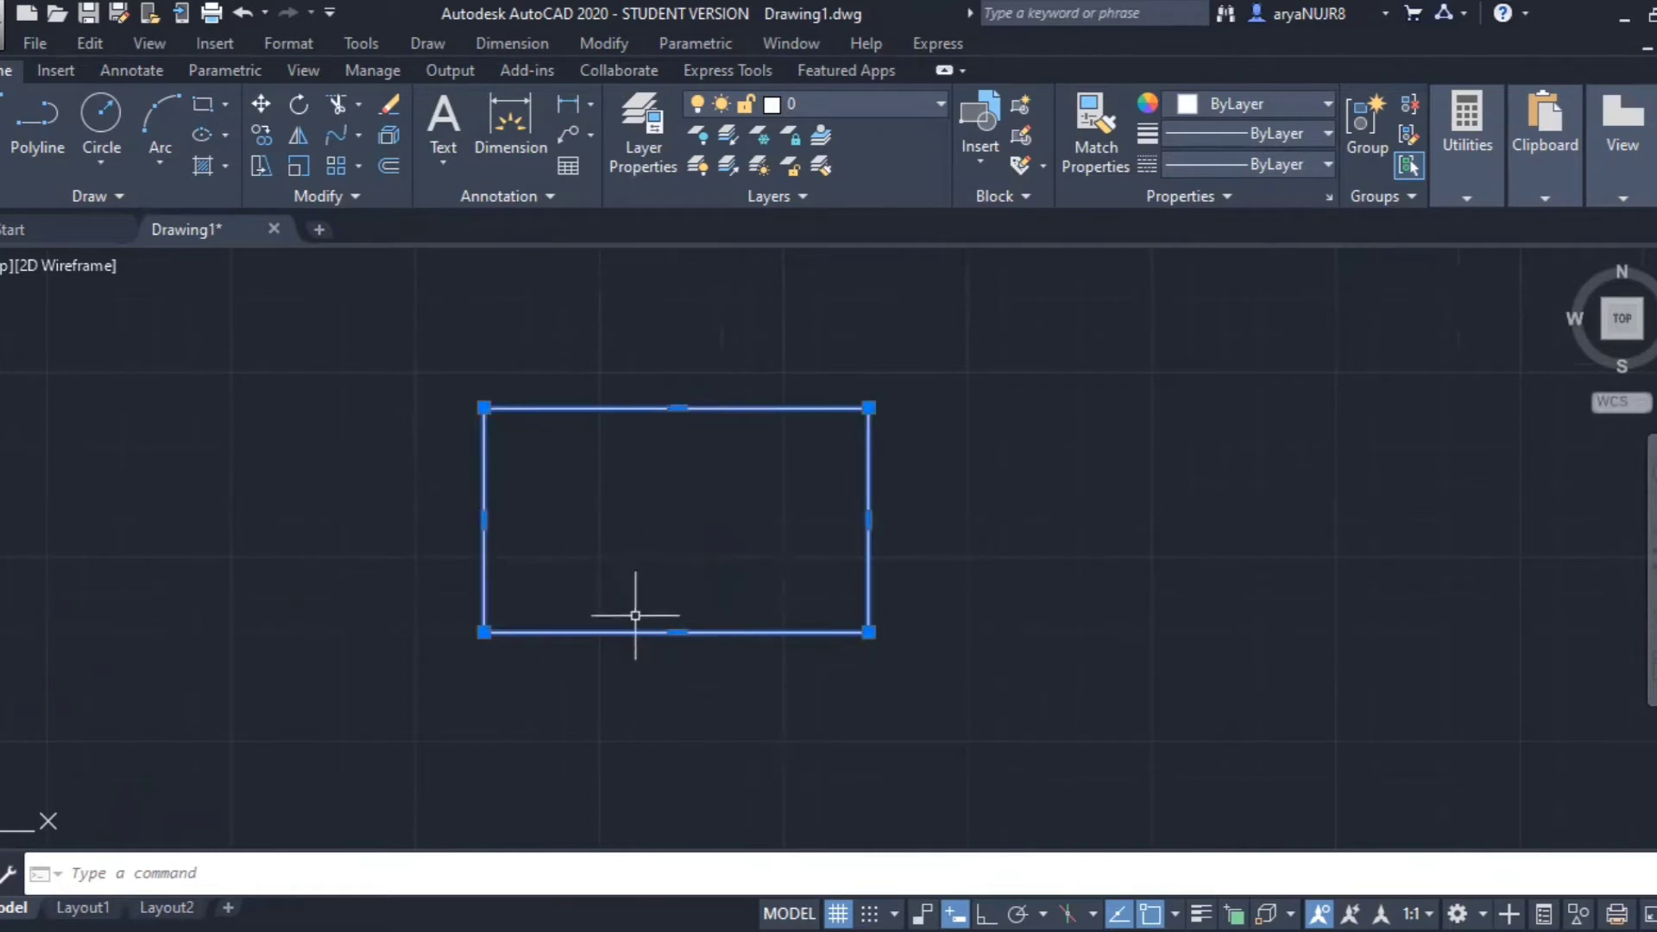
{"action": "key", "text": "Escape"}
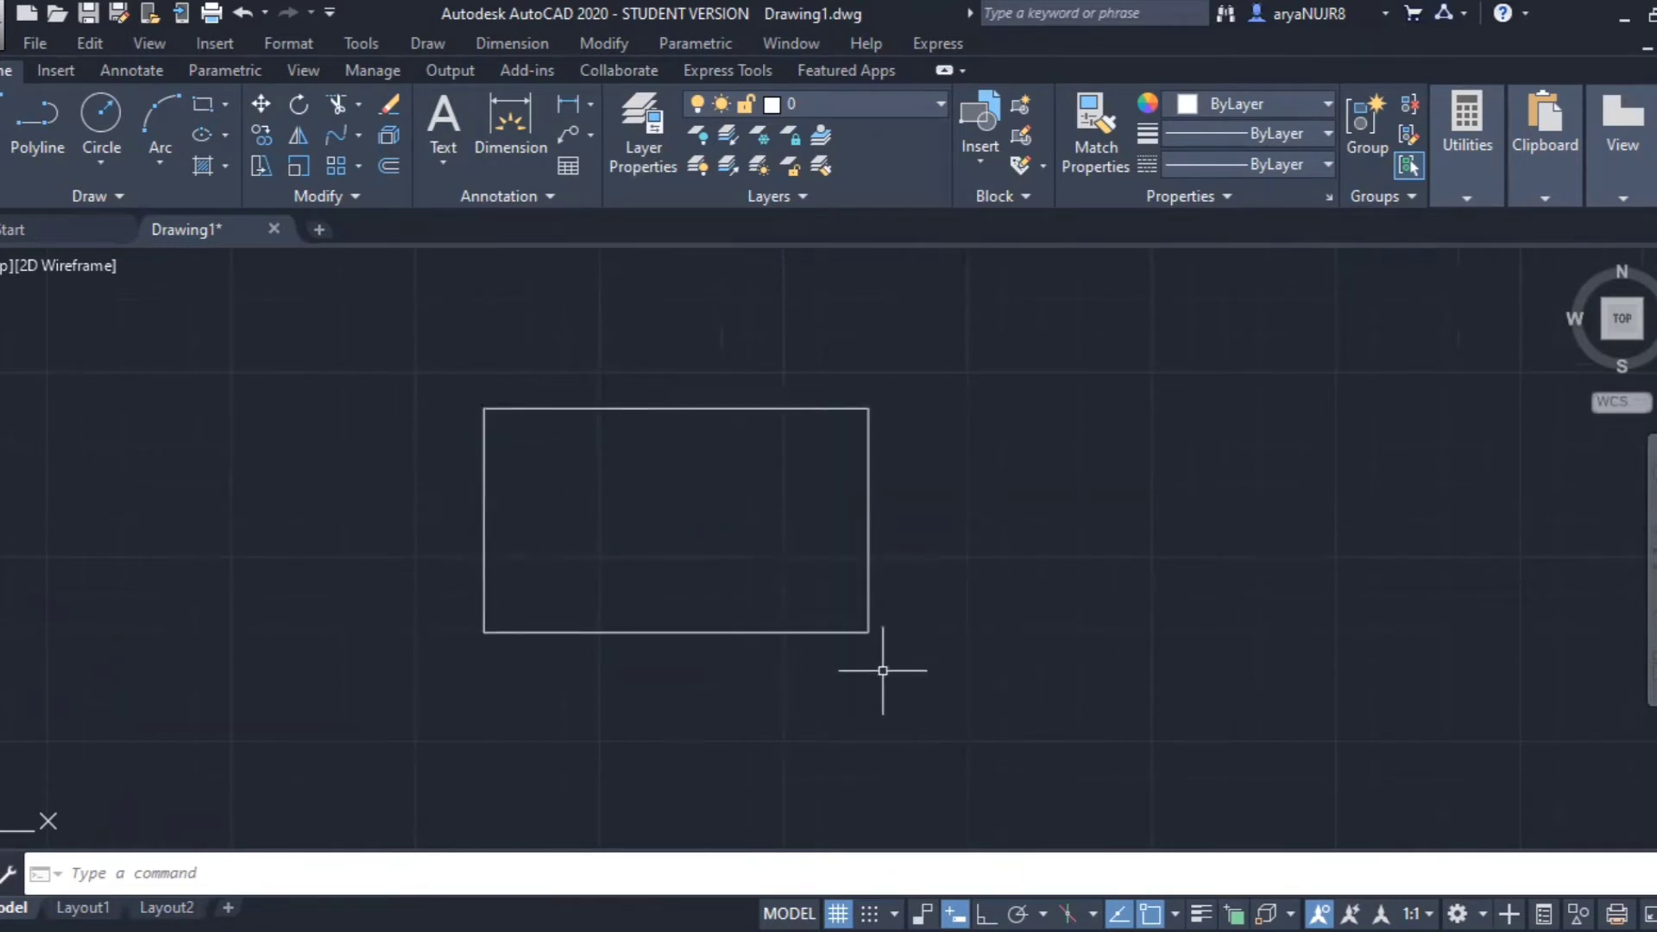
{"action": "middle_click_drag", "start_coordinate": [914, 684], "coordinate": [908, 653]}
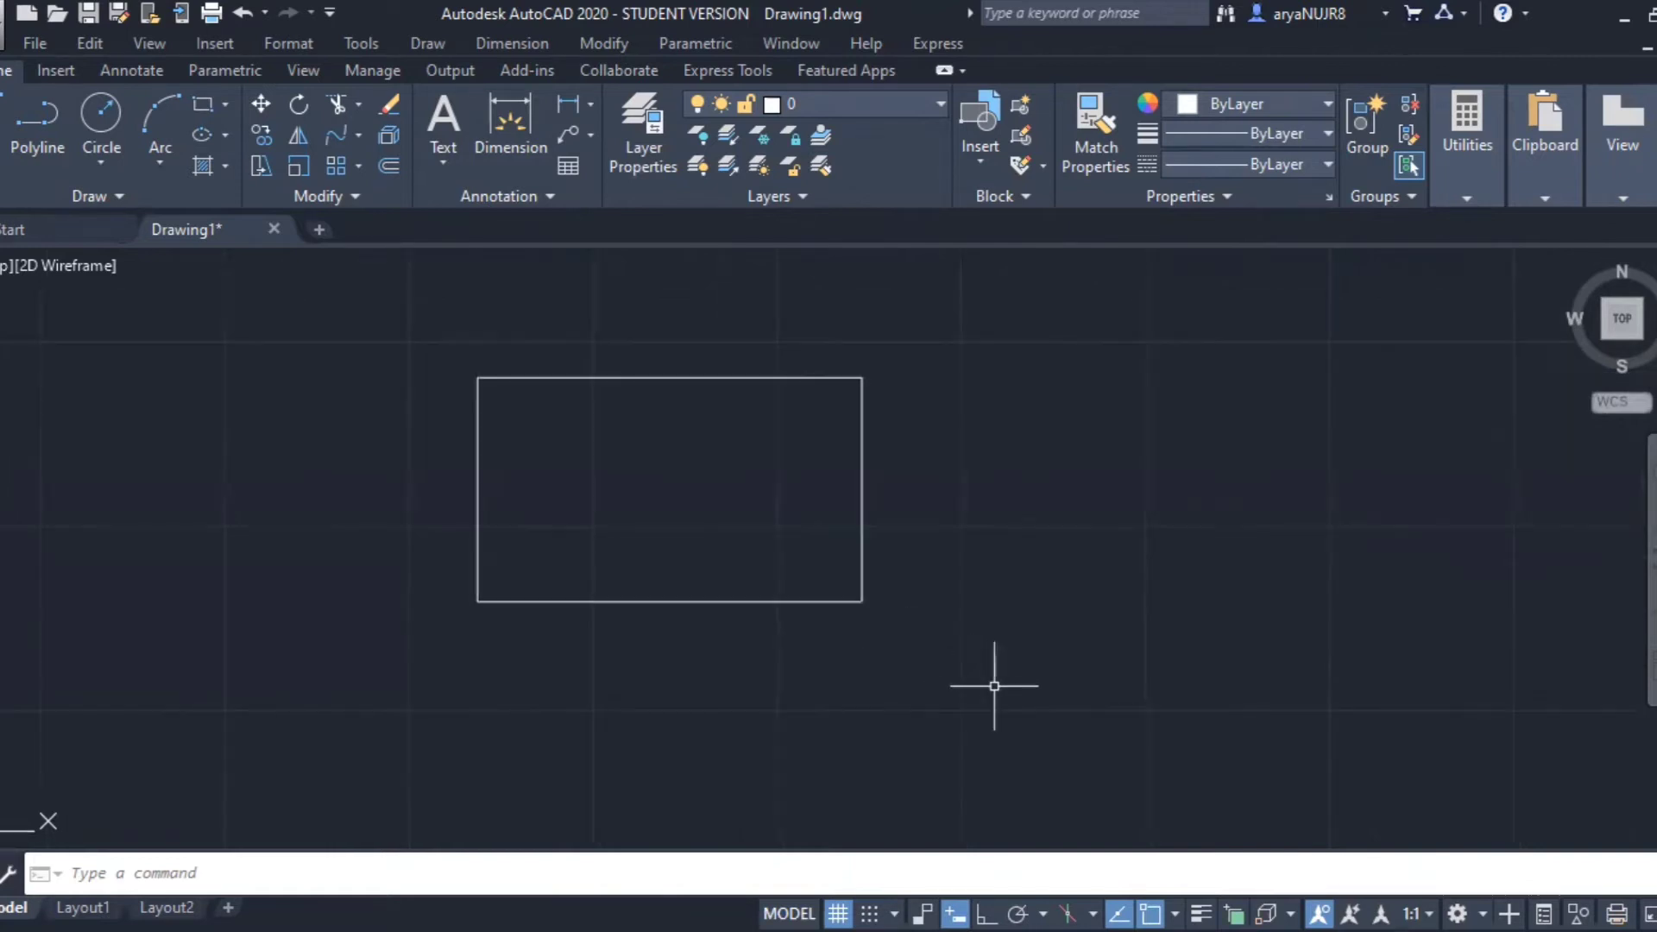
Step: Explode the rectangle into separate lines
{"action": "left_click", "coordinate": [995, 686]}
{"action": "left_click", "coordinate": [695, 495]}
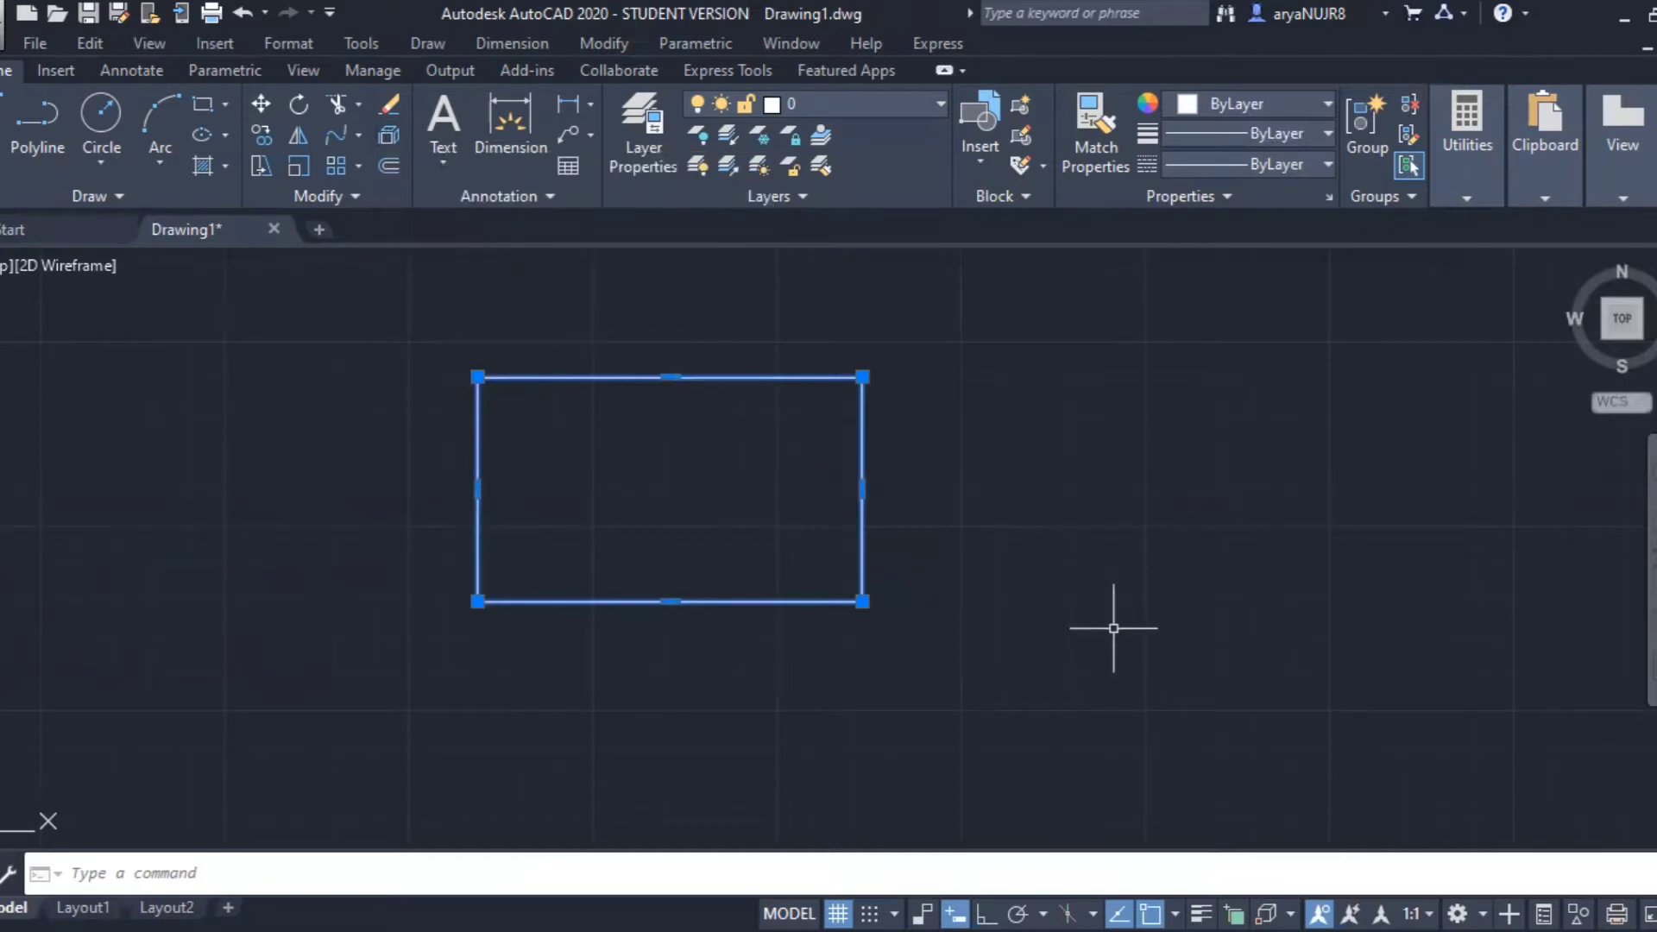
{"action": "type", "text": "x"}
{"action": "key", "text": "Return"}
Step: Select the exploded rectangle's sides one after another to check that each is a separate line, and clear the selection
{"action": "left_click", "coordinate": [993, 516]}
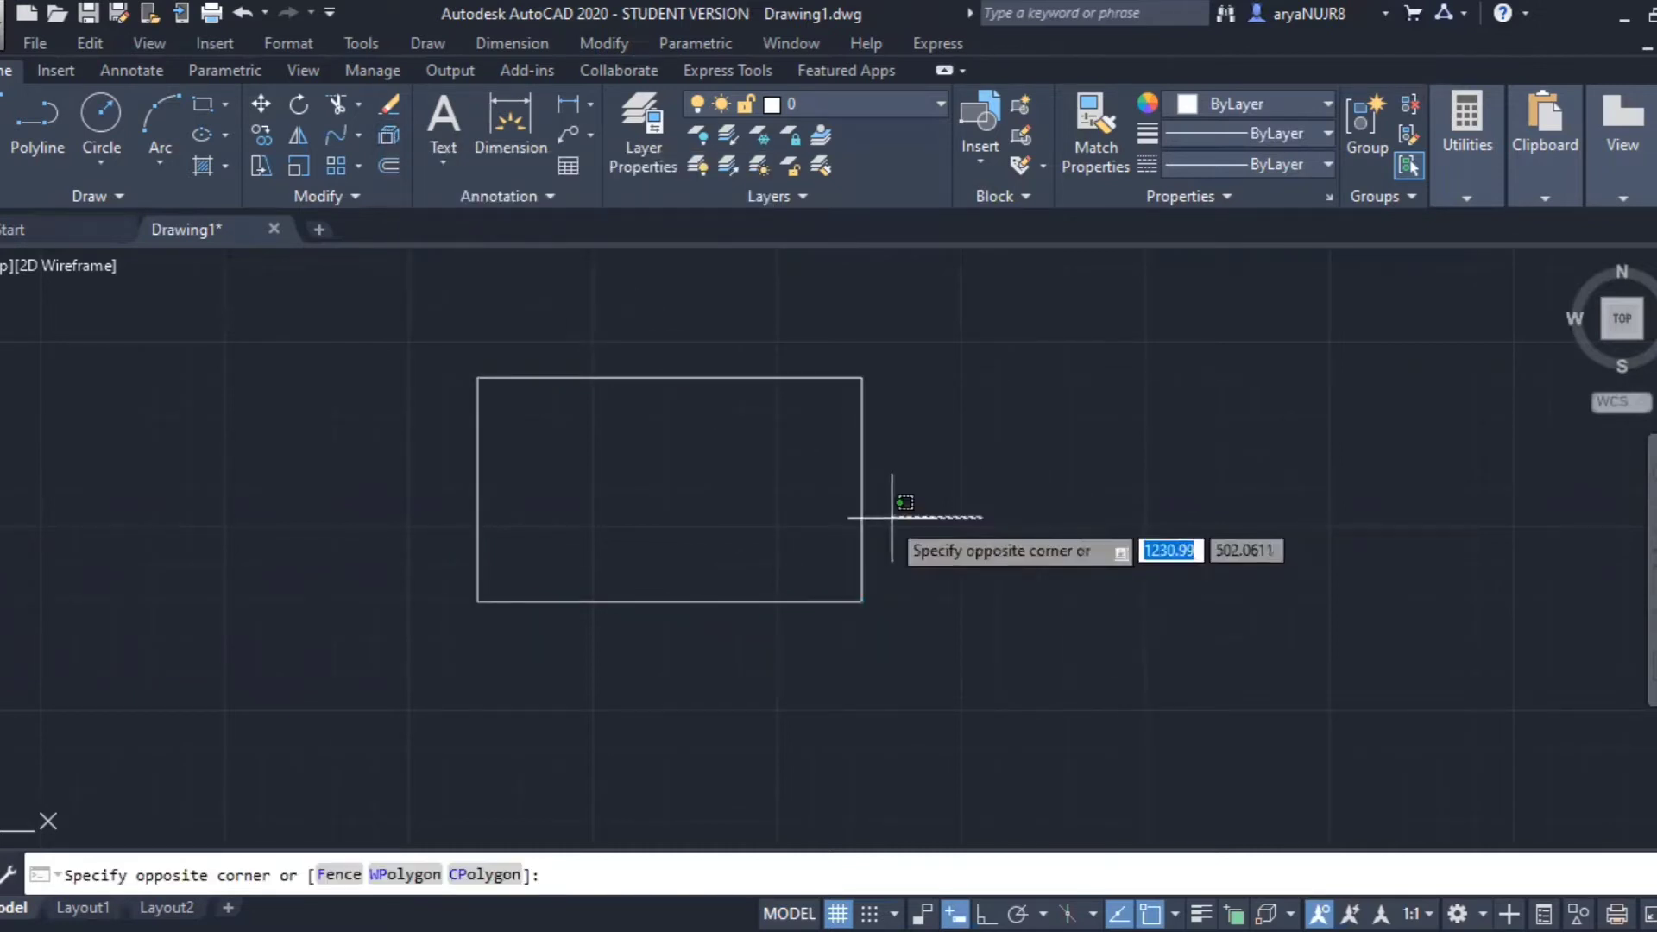
{"action": "left_click", "coordinate": [857, 500]}
{"action": "left_click", "coordinate": [708, 665]}
{"action": "left_click", "coordinate": [660, 574]}
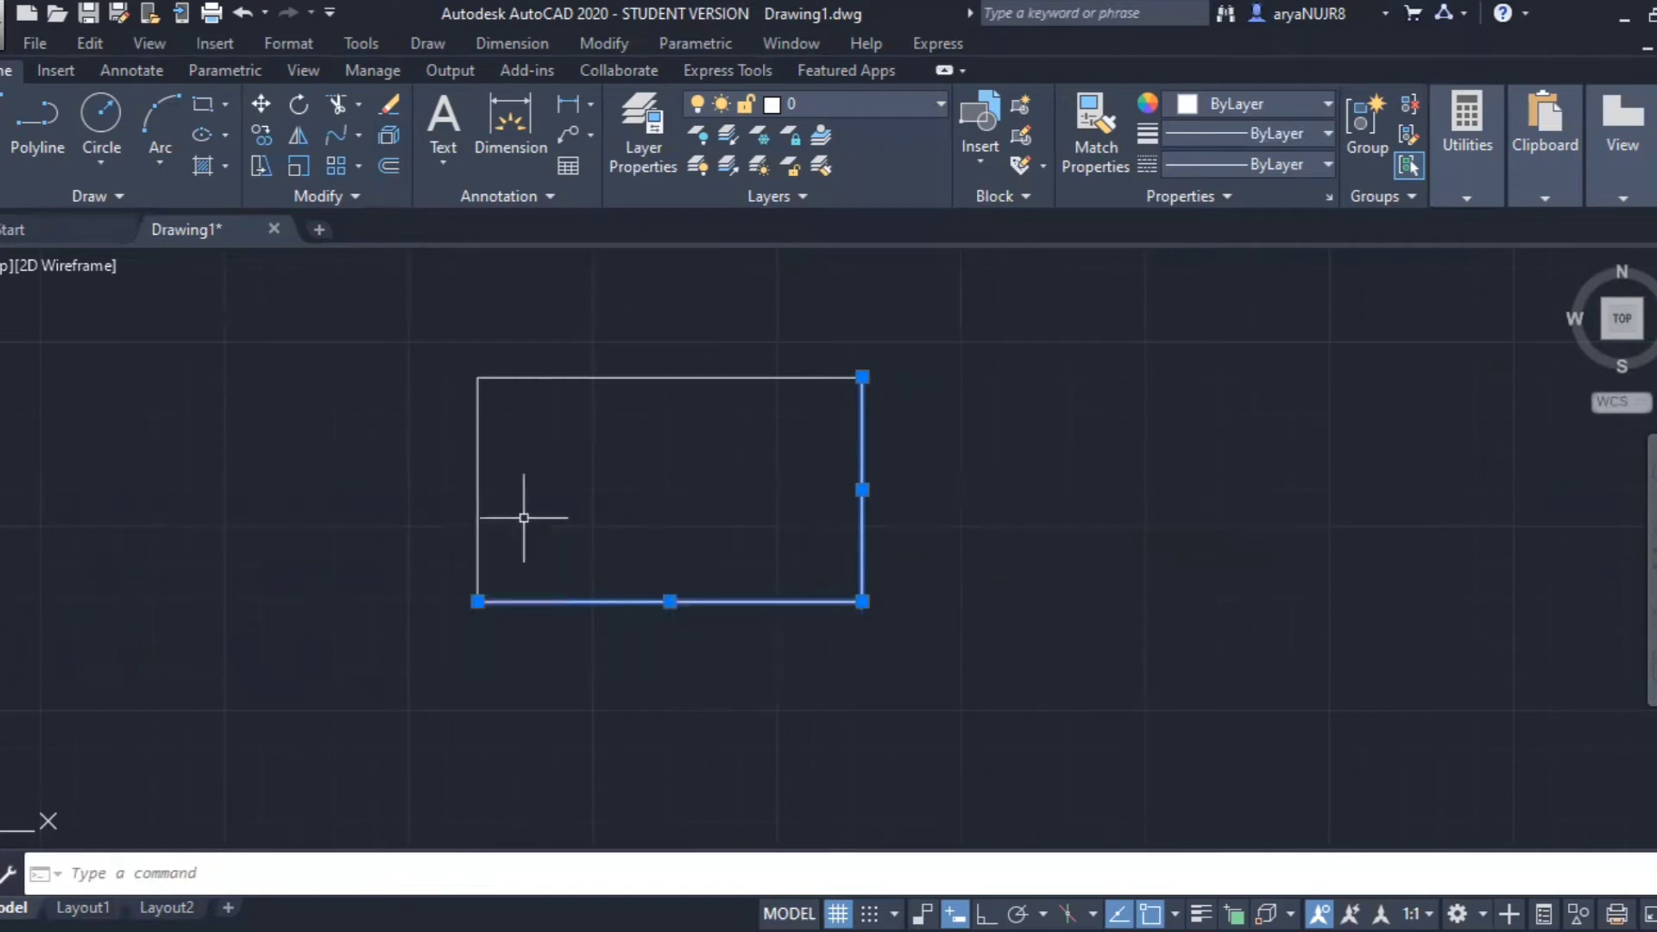
{"action": "left_click", "coordinate": [521, 518]}
{"action": "left_click", "coordinate": [421, 481]}
{"action": "left_click", "coordinate": [645, 459]}
{"action": "left_click", "coordinate": [562, 271]}
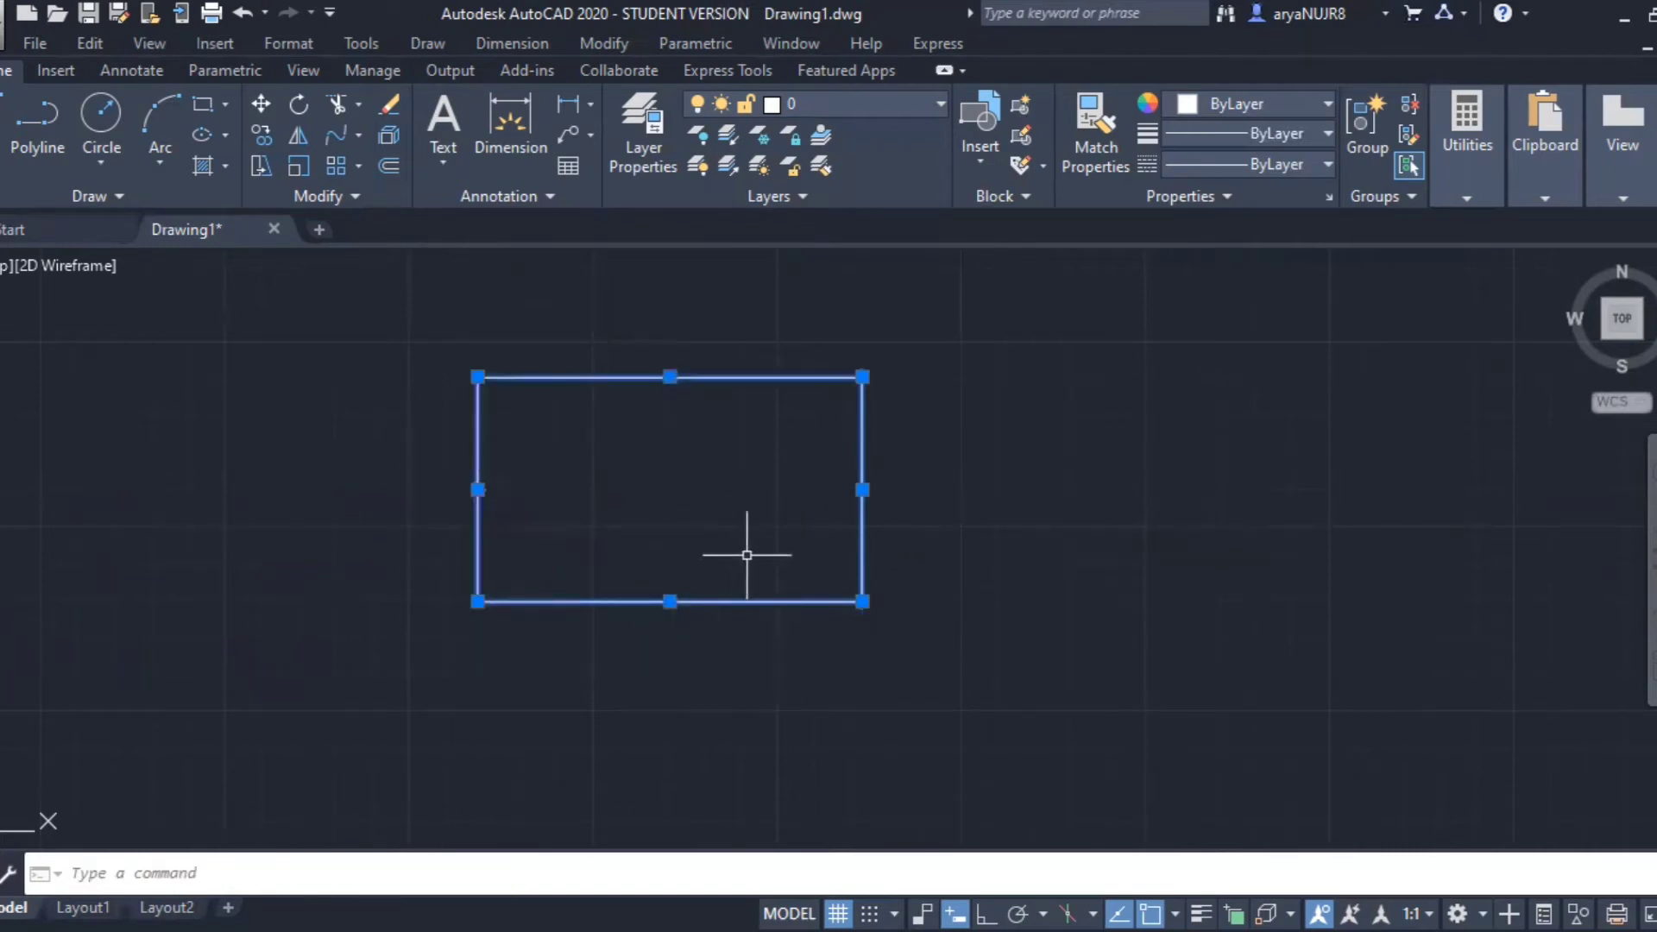
{"action": "key", "text": "Escape"}
{"action": "middle_click_drag", "start_coordinate": [1053, 526], "coordinate": [1063, 568]}
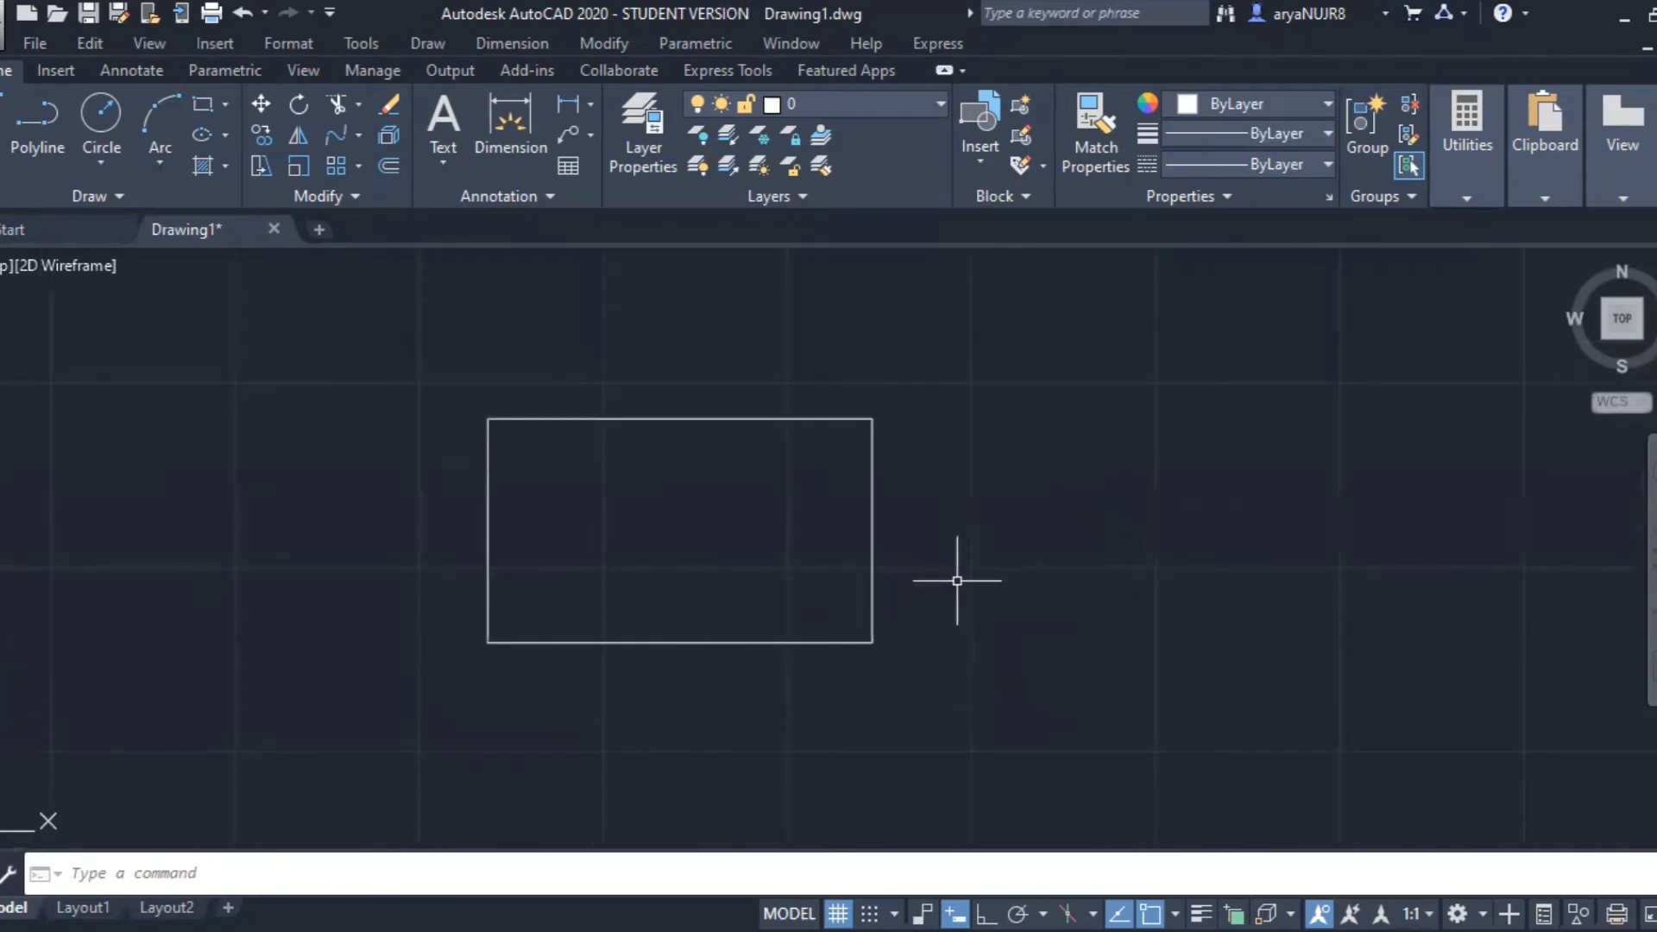
{"action": "left_click", "coordinate": [647, 453]}
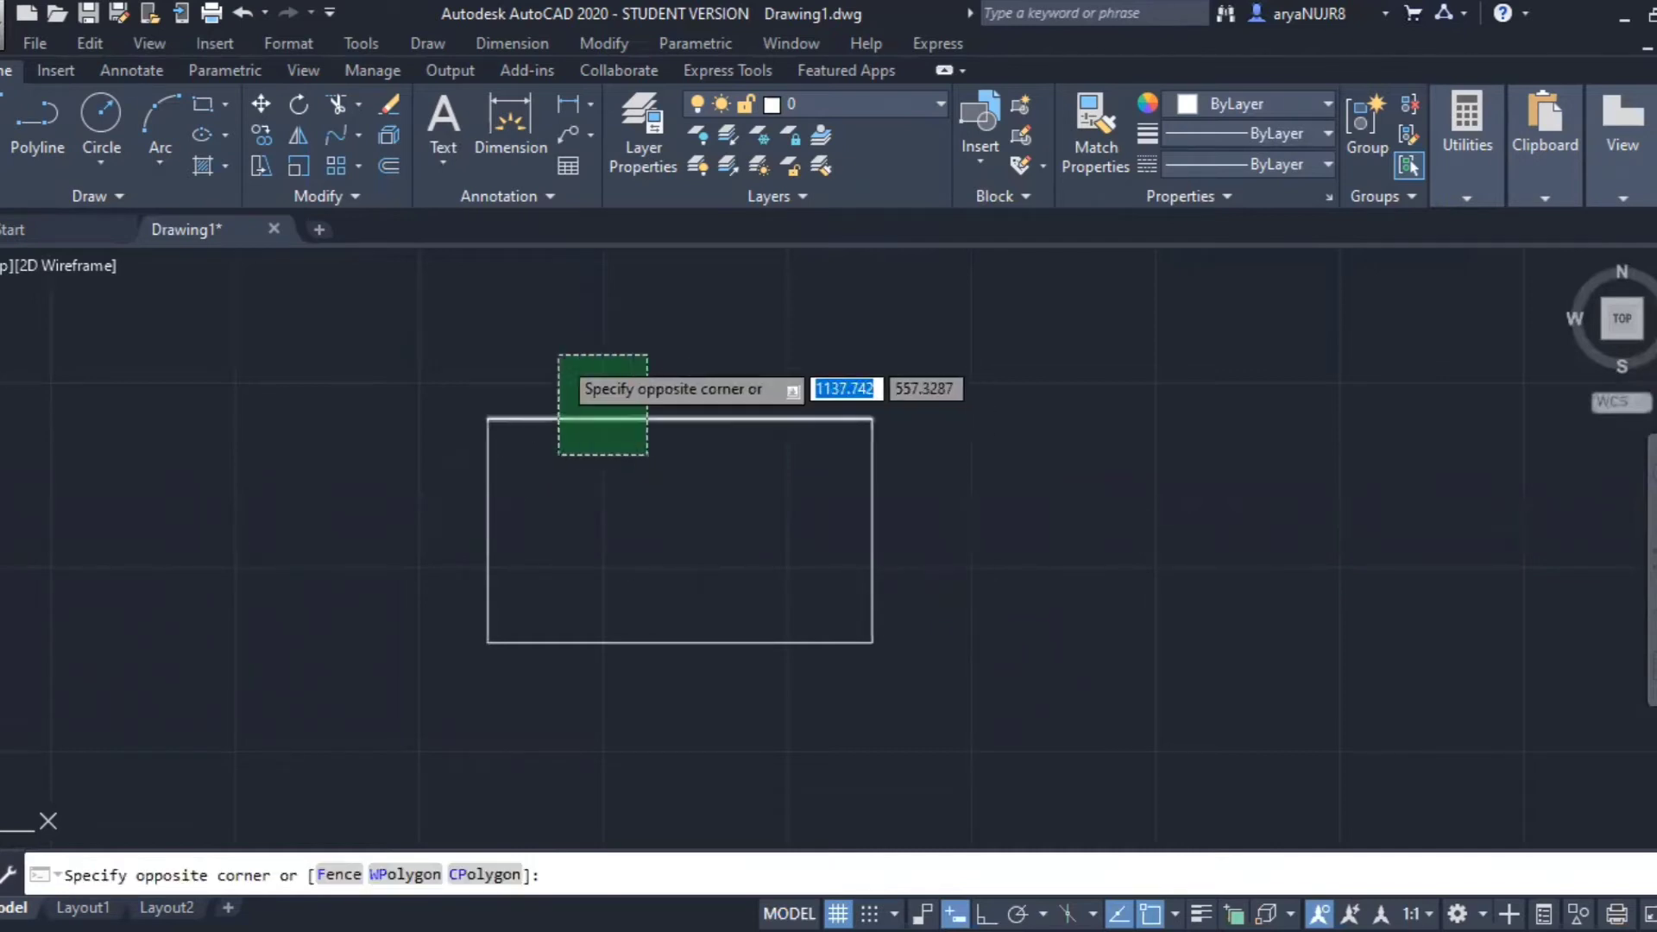
{"action": "left_click", "coordinate": [558, 355]}
{"action": "key", "text": "Escape"}
{"action": "mouse_move", "coordinate": [1117, 643]}
{"action": "middle_mouse_down"}
{"action": "mouse_move", "coordinate": [1128, 615]}
{"action": "mouse_move", "coordinate": [1058, 624]}
{"action": "middle_mouse_up"}
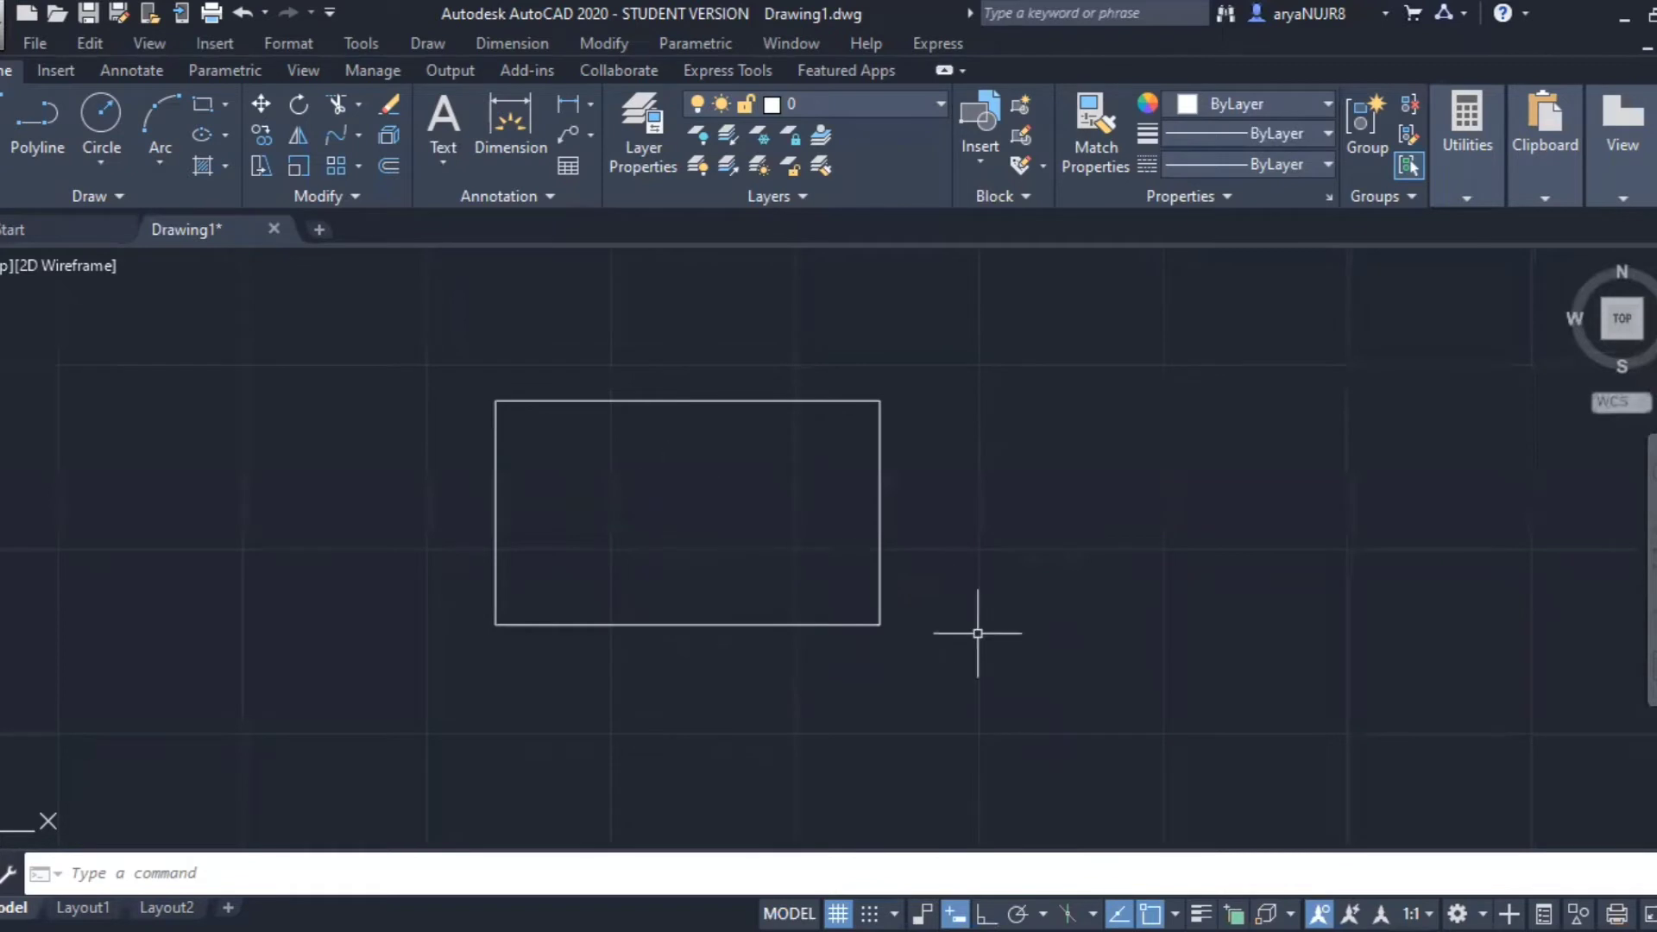
Step: Join the four separate sides of the rectangle into a single polyline
{"action": "left_click", "coordinate": [1102, 687]}
{"action": "left_click", "coordinate": [285, 326]}
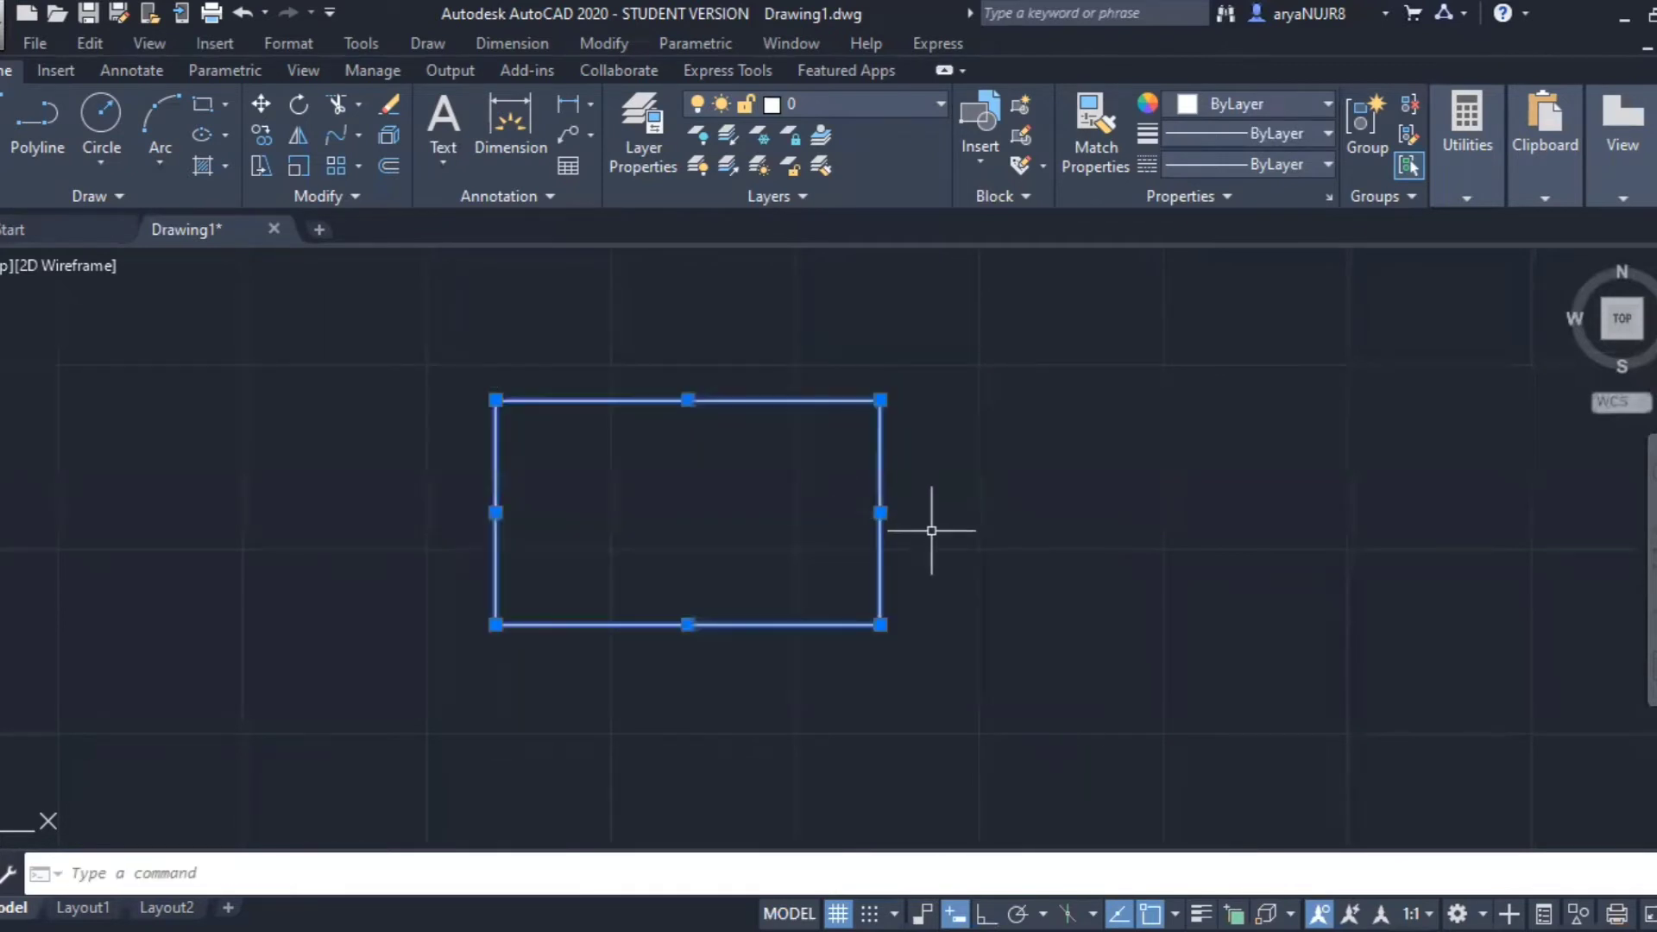
{"action": "type", "text": "j"}
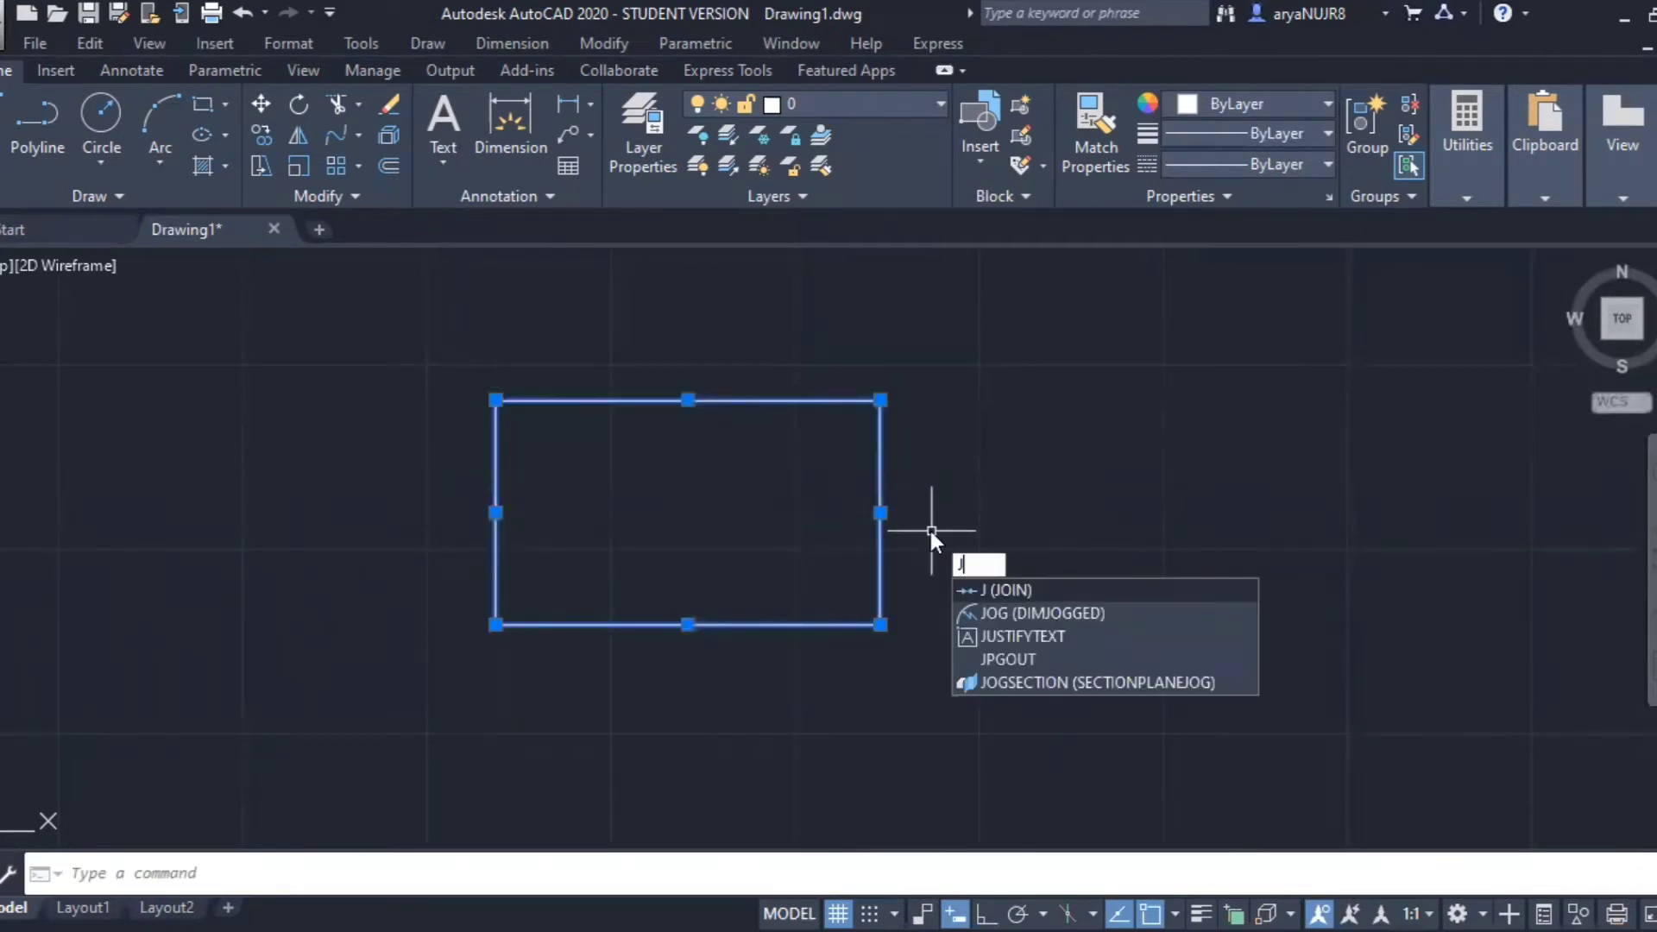
{"action": "key", "text": "Return"}
Step: Select the joined rectangle through its right side to check whether it is one object, and deselect it
{"action": "left_click", "coordinate": [1012, 531]}
{"action": "left_click", "coordinate": [761, 462]}
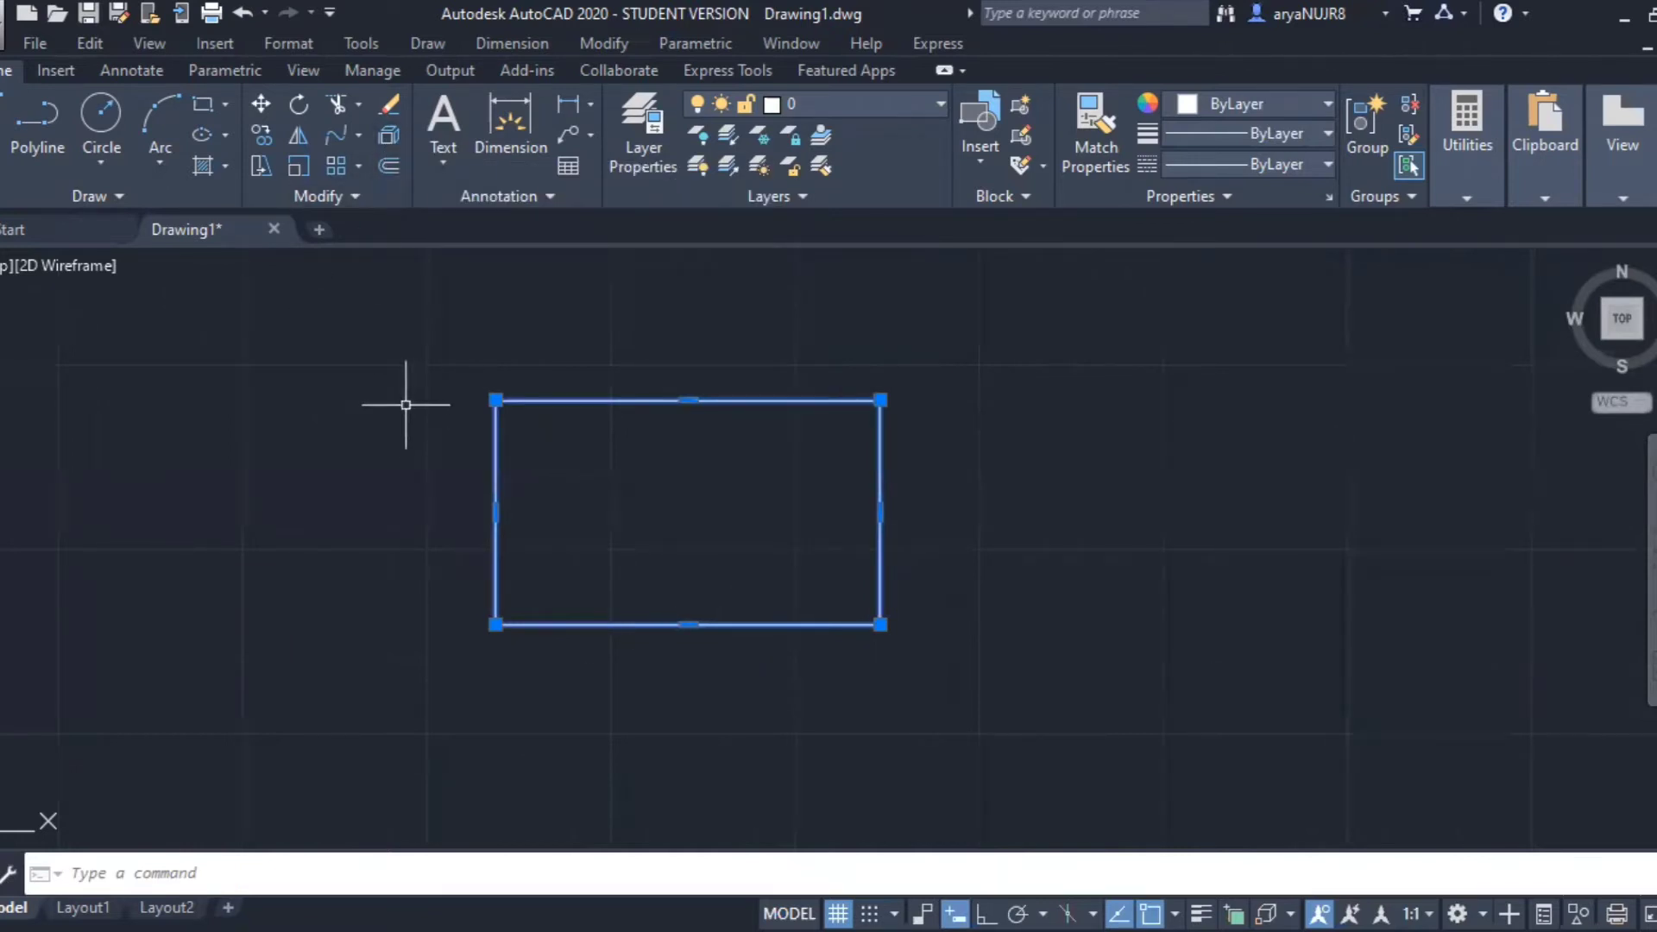
{"action": "key", "text": "Escape"}
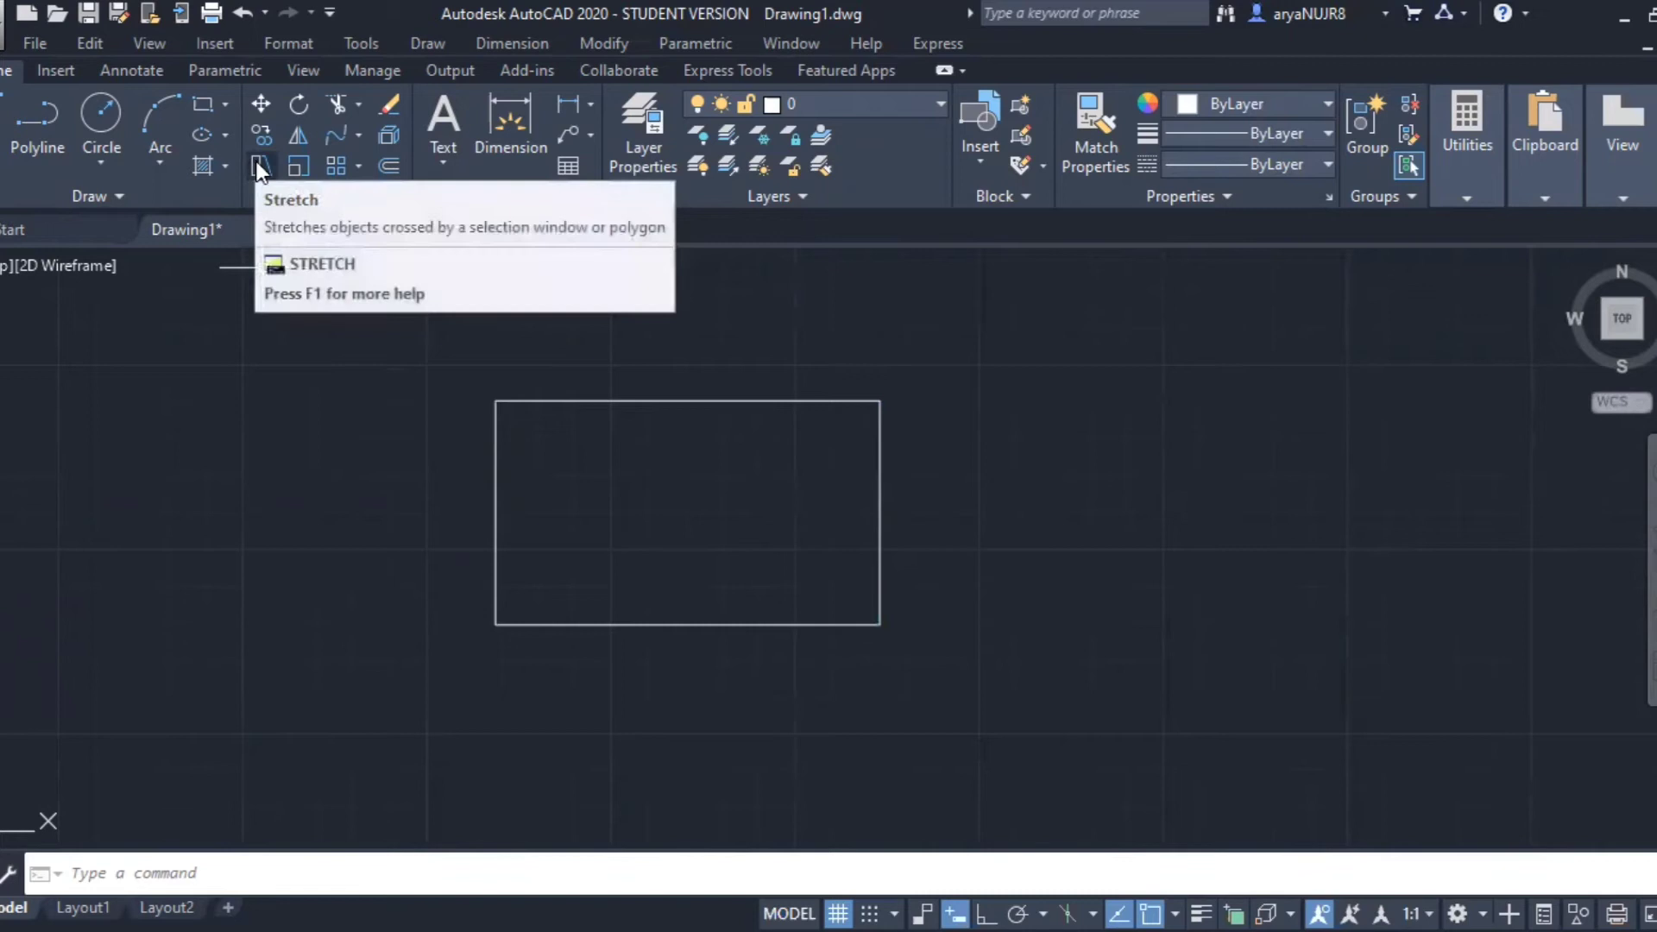
Step: Try the Stretch command with the whole rectangle enclosed in the selection and its lower-right corner as base point
{"action": "left_click", "coordinate": [260, 167]}
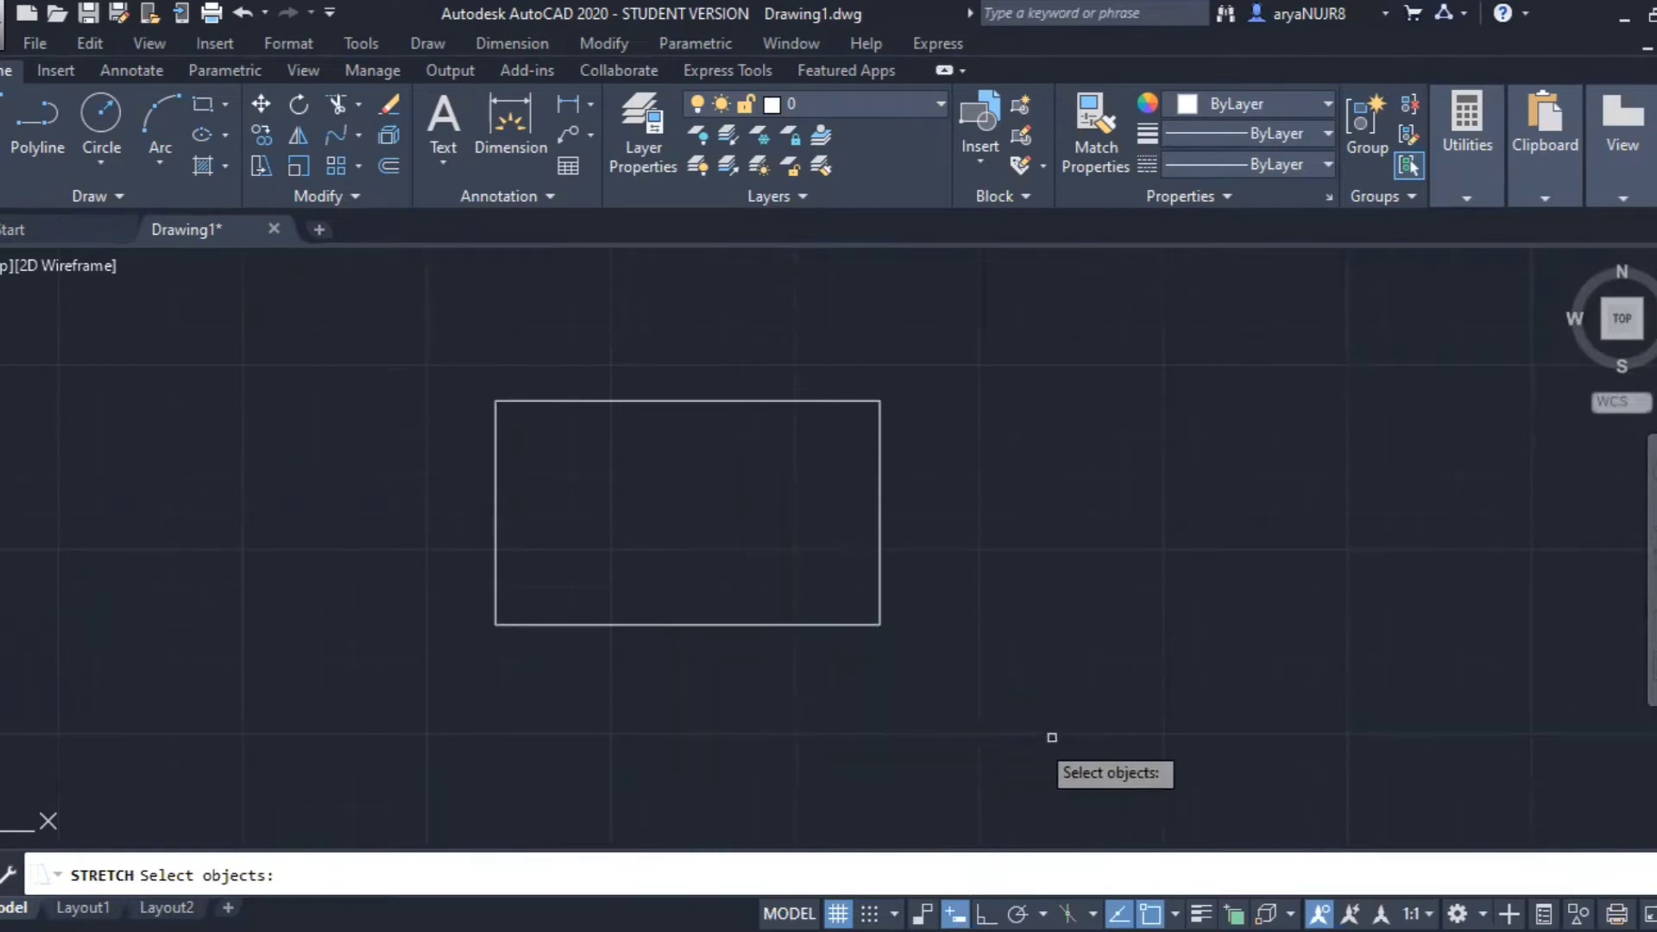
{"action": "left_click", "coordinate": [1110, 735]}
{"action": "left_click", "coordinate": [373, 339]}
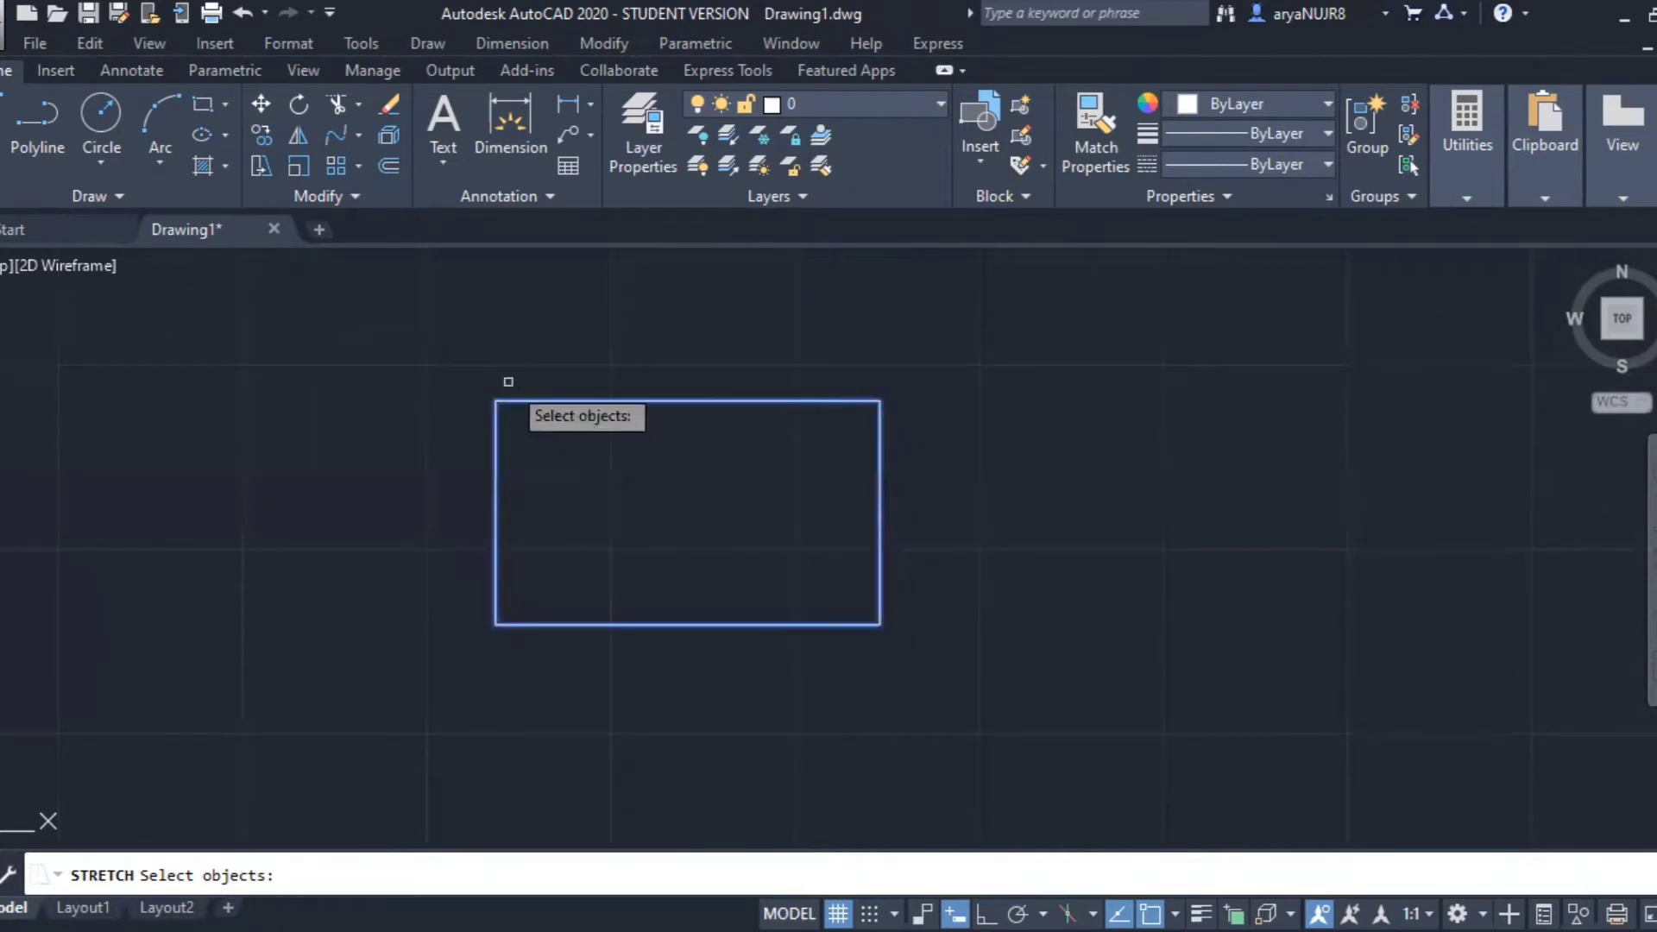
{"action": "key", "text": "Return"}
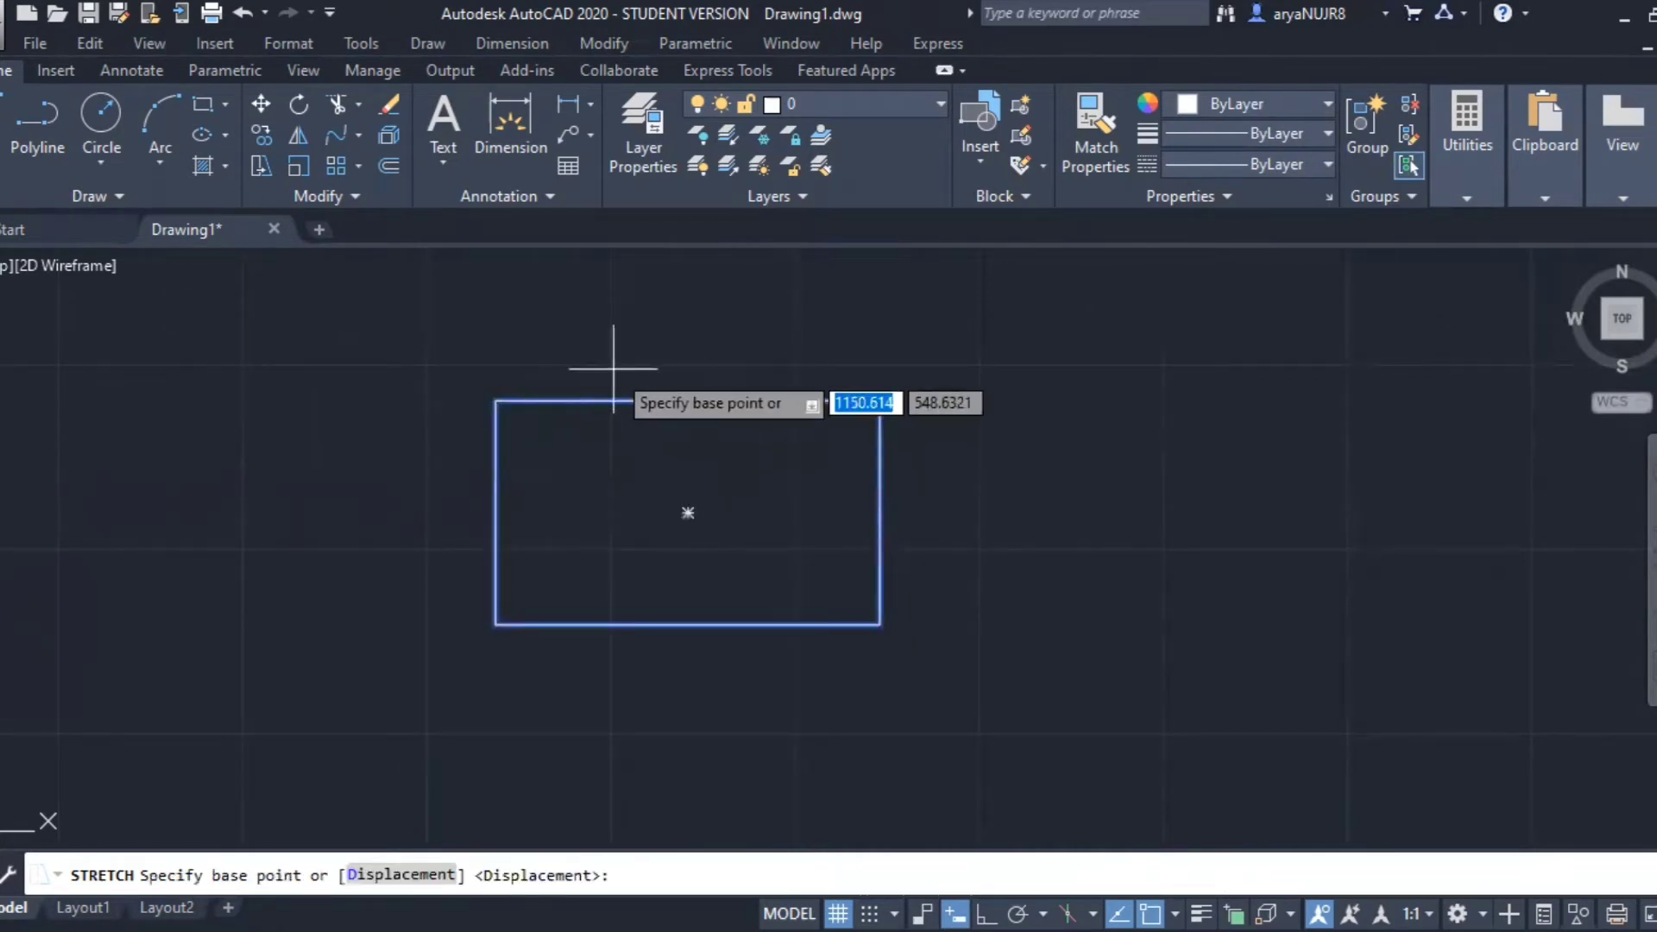
{"action": "left_click", "coordinate": [880, 624]}
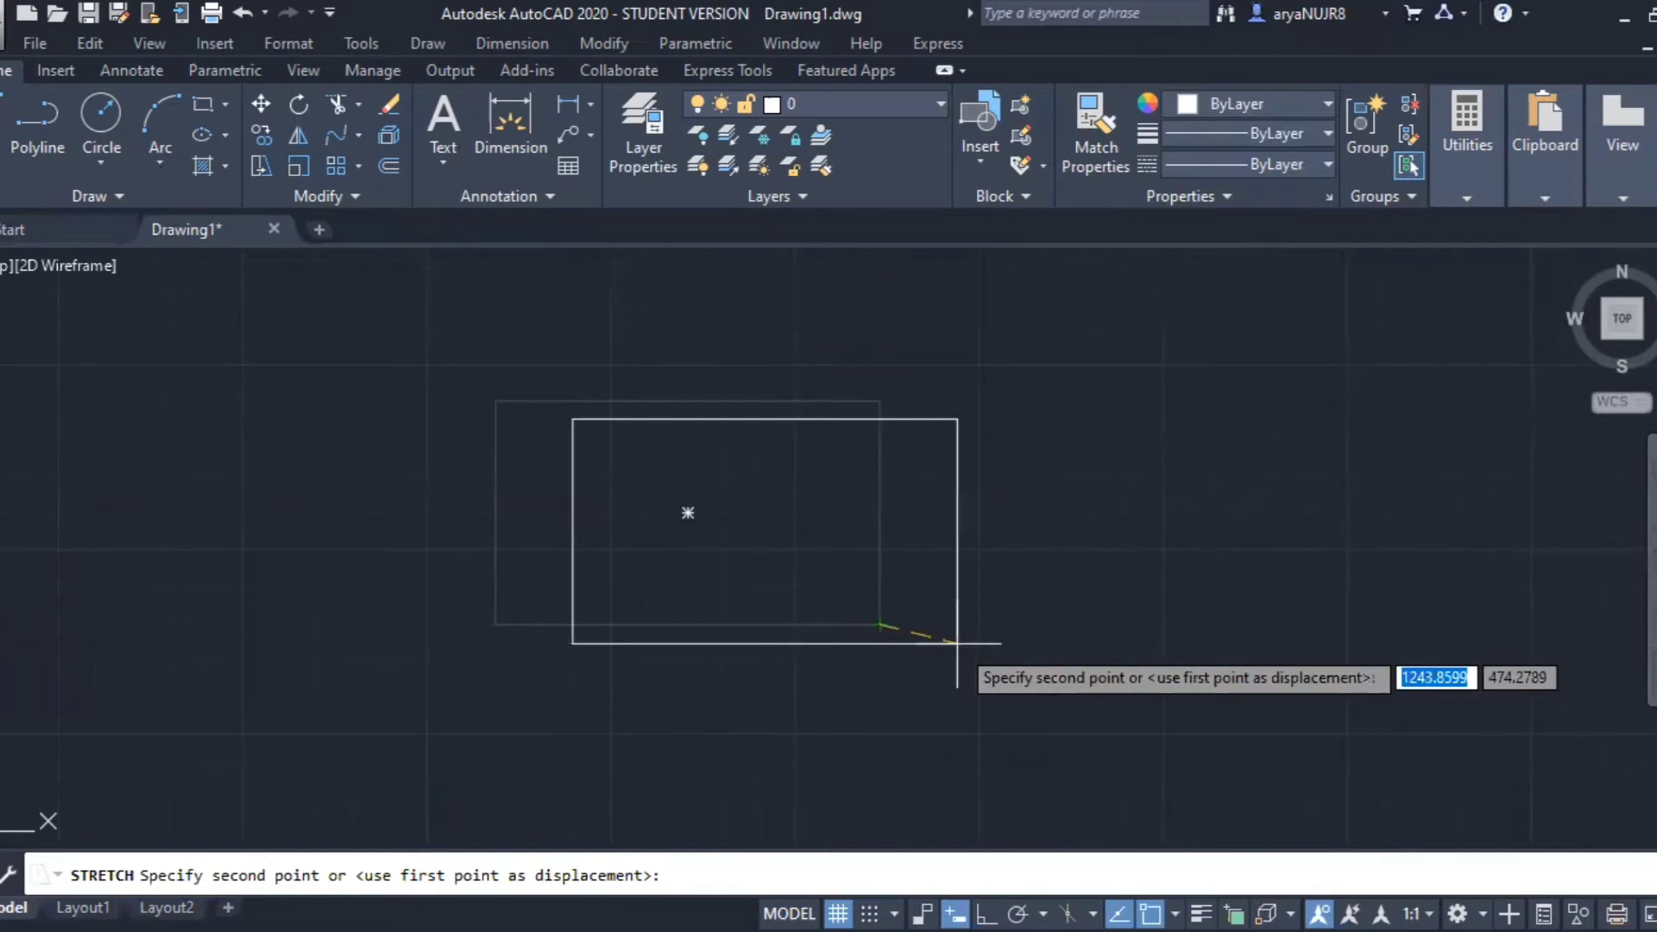
{"action": "key", "text": "Escape"}
{"action": "middle_click_drag", "start_coordinate": [924, 621], "coordinate": [898, 656]}
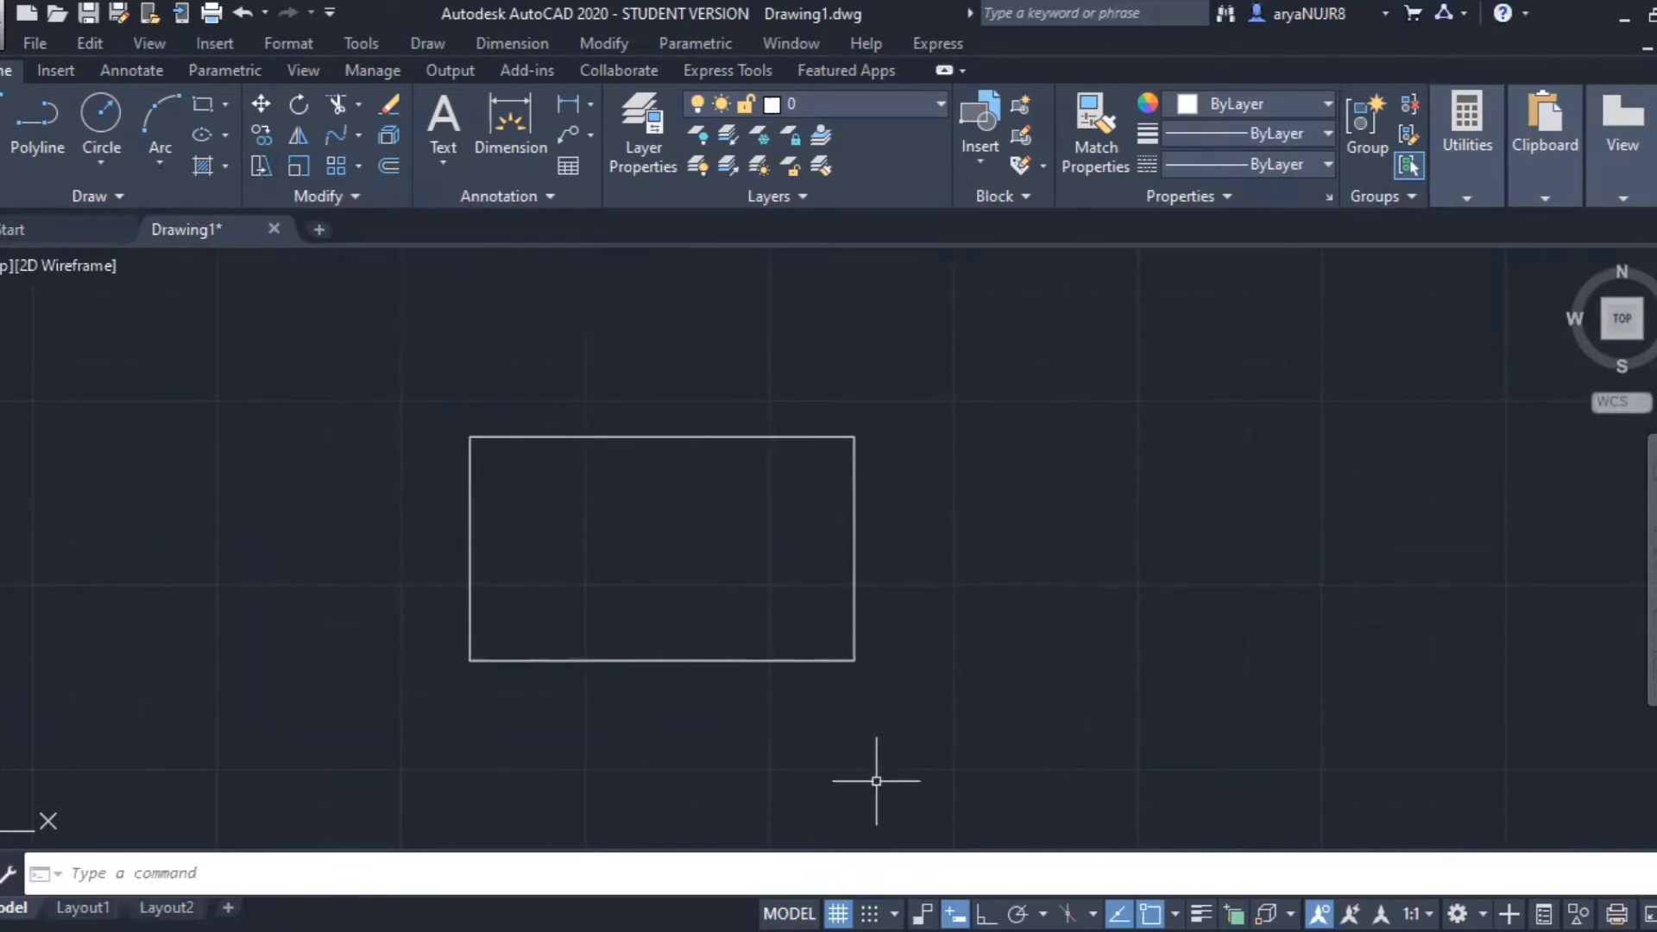
Step: Stretch the right part of the rectangle horizontally outward with Ortho on, to about double the width, using a base point on its right side
{"action": "type", "text": "s"}
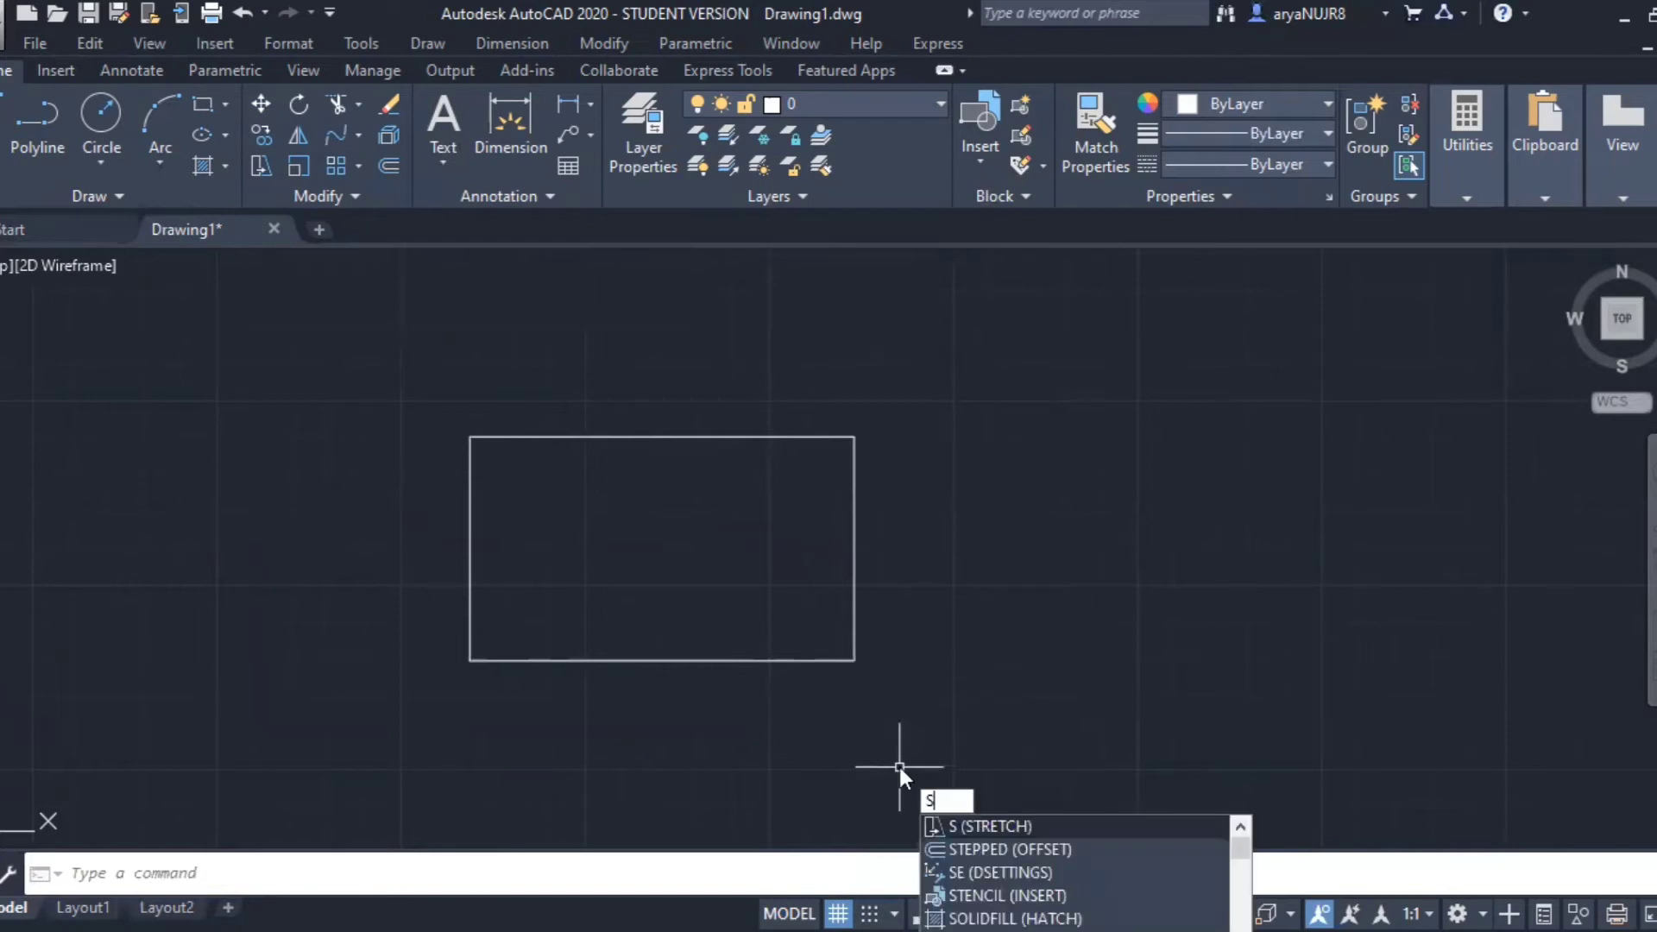
{"action": "key", "text": "Return"}
{"action": "left_click", "coordinate": [1007, 764]}
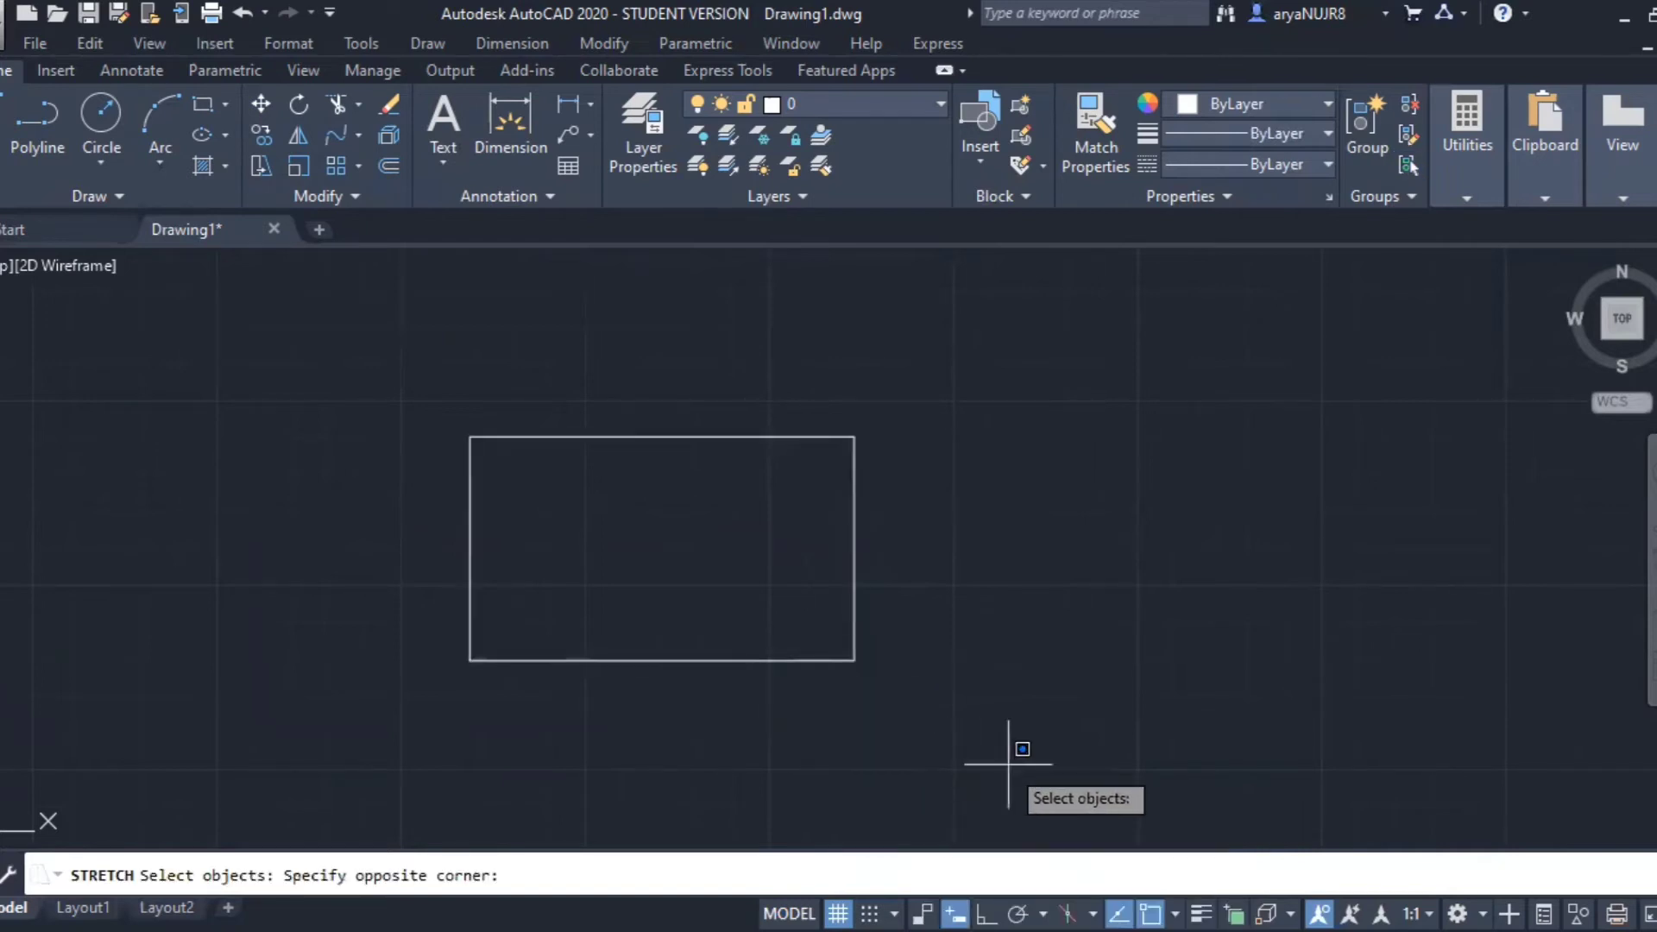
{"action": "left_click", "coordinate": [712, 339]}
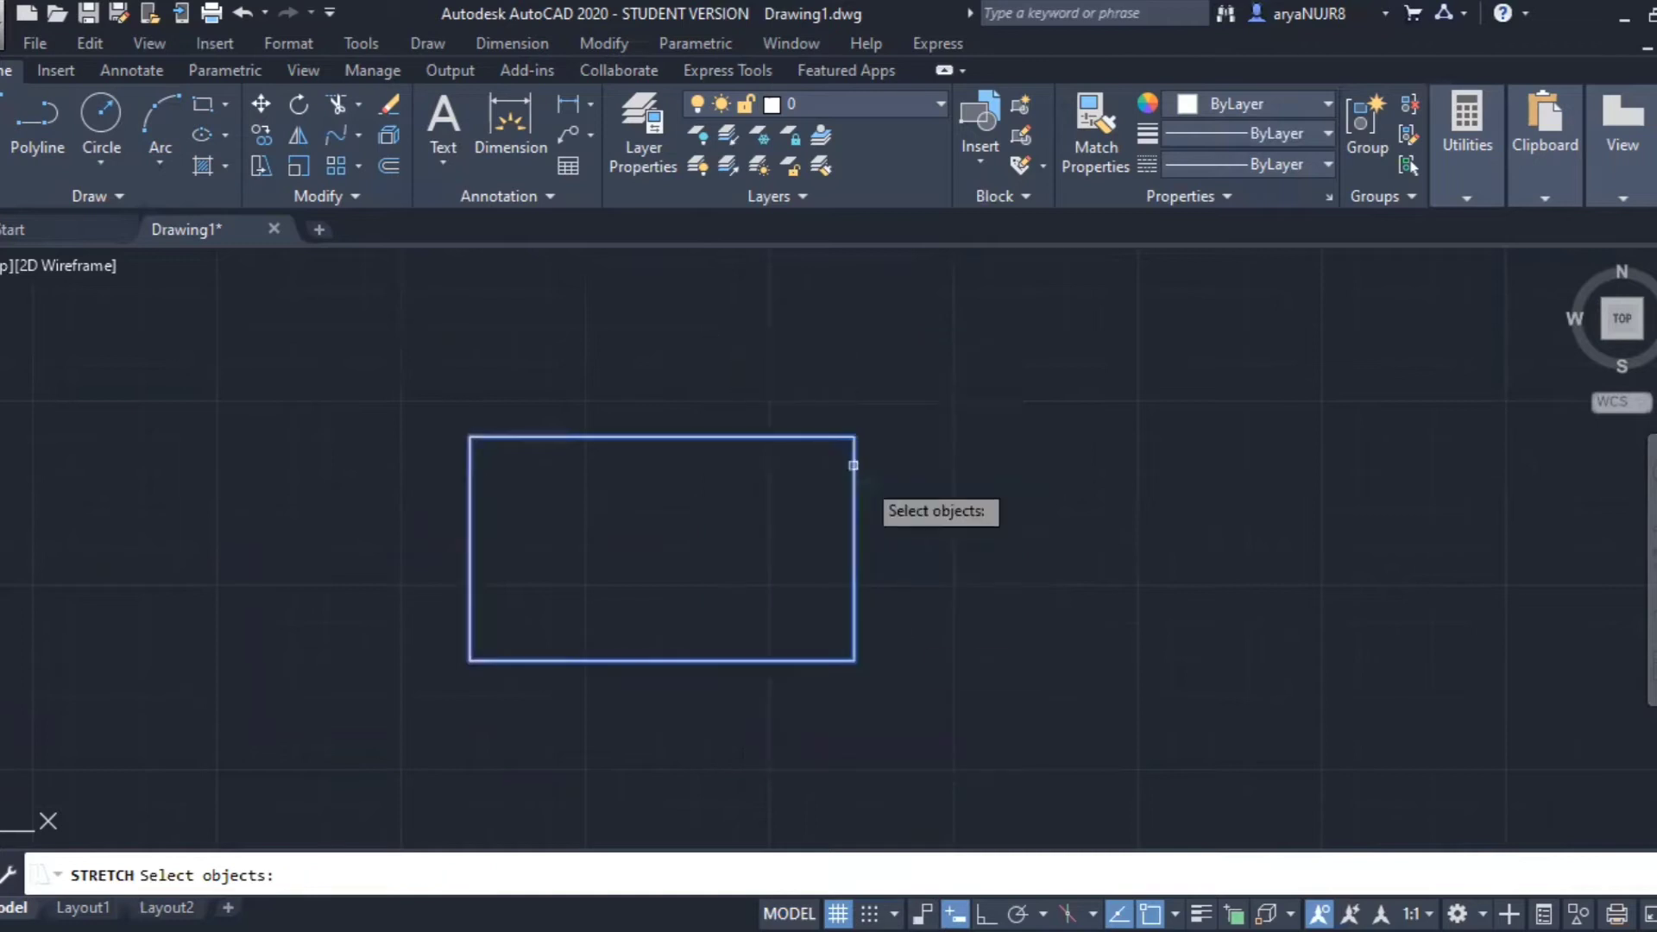
{"action": "key", "text": "Return"}
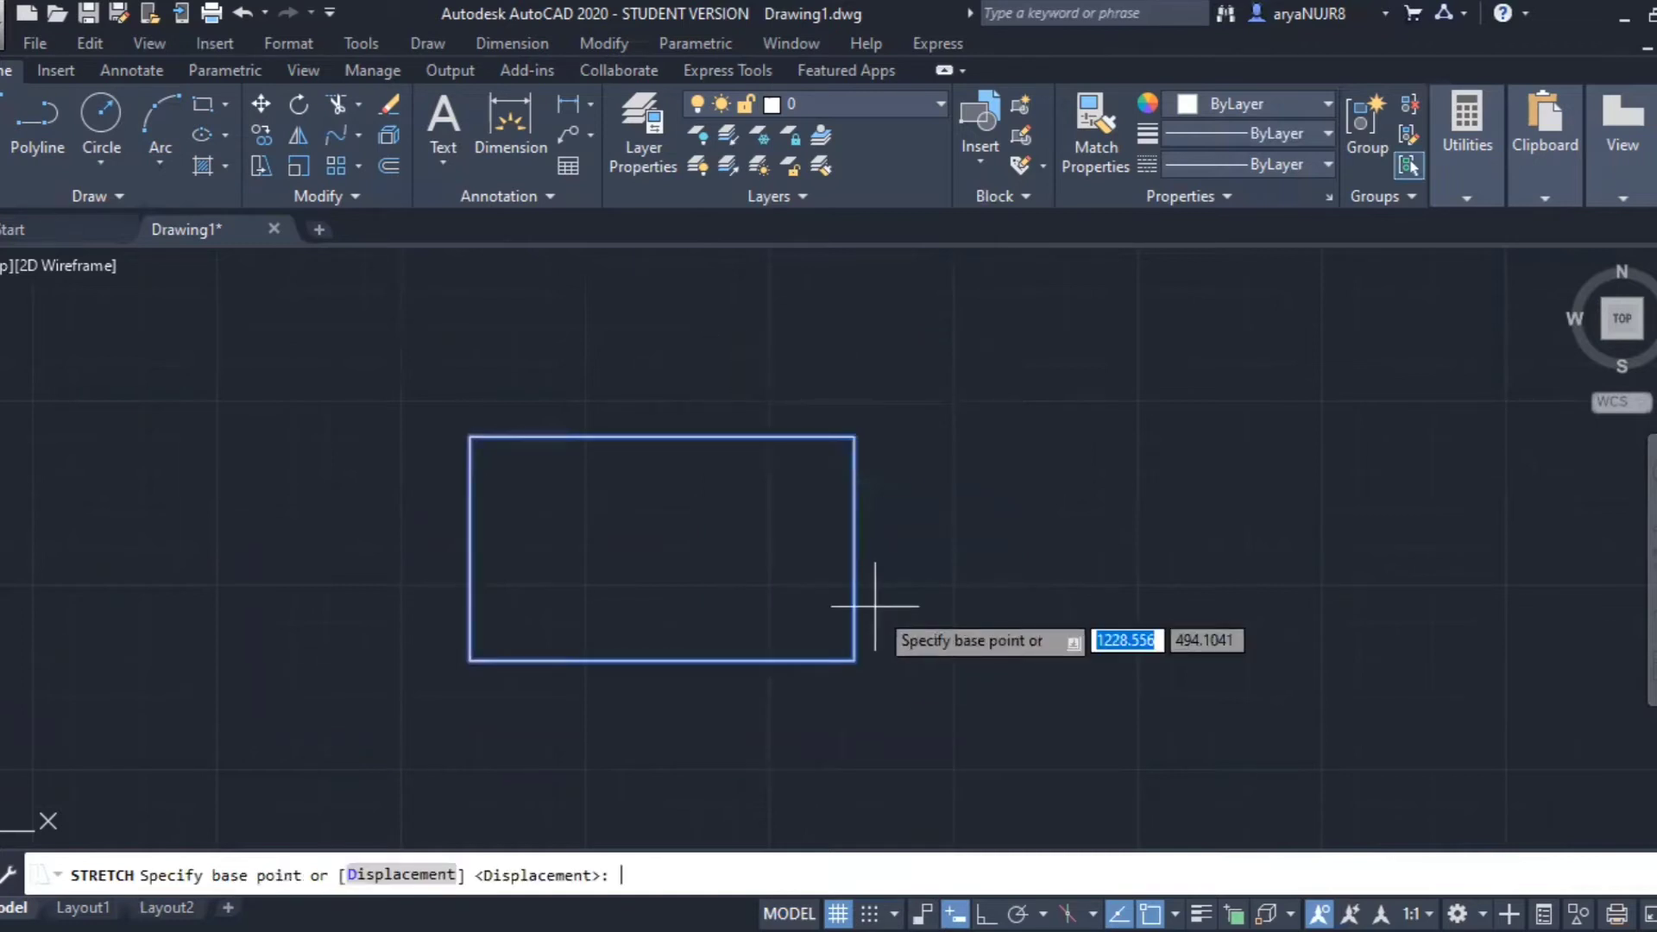
{"action": "left_click", "coordinate": [855, 570]}
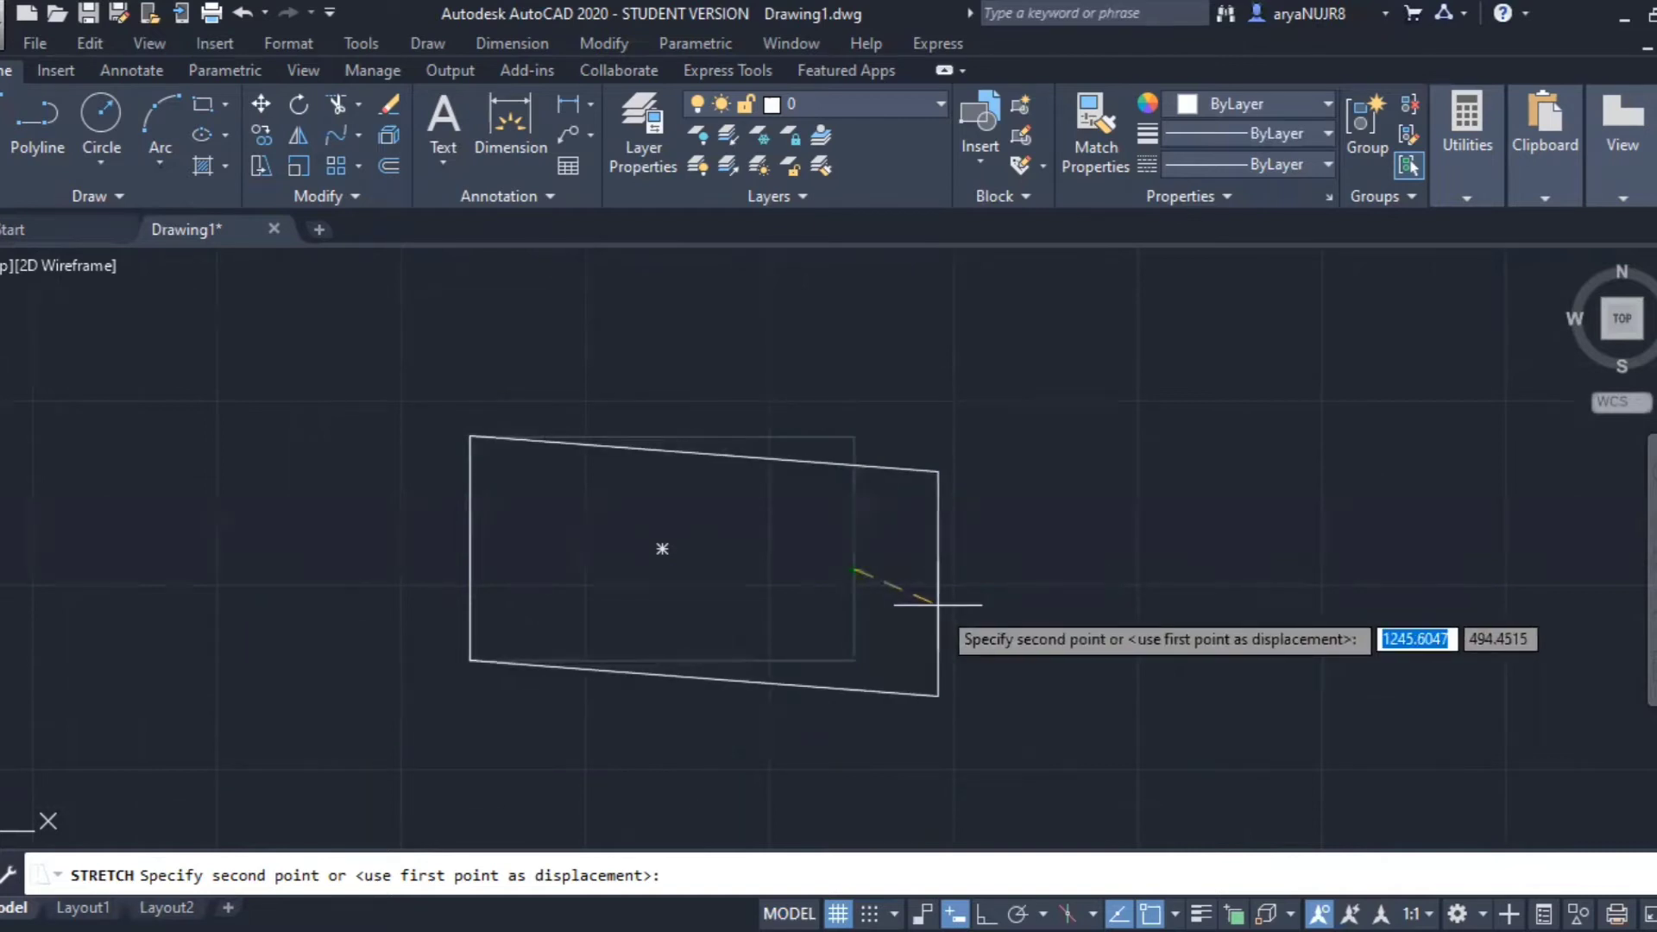
{"action": "key", "text": "F8"}
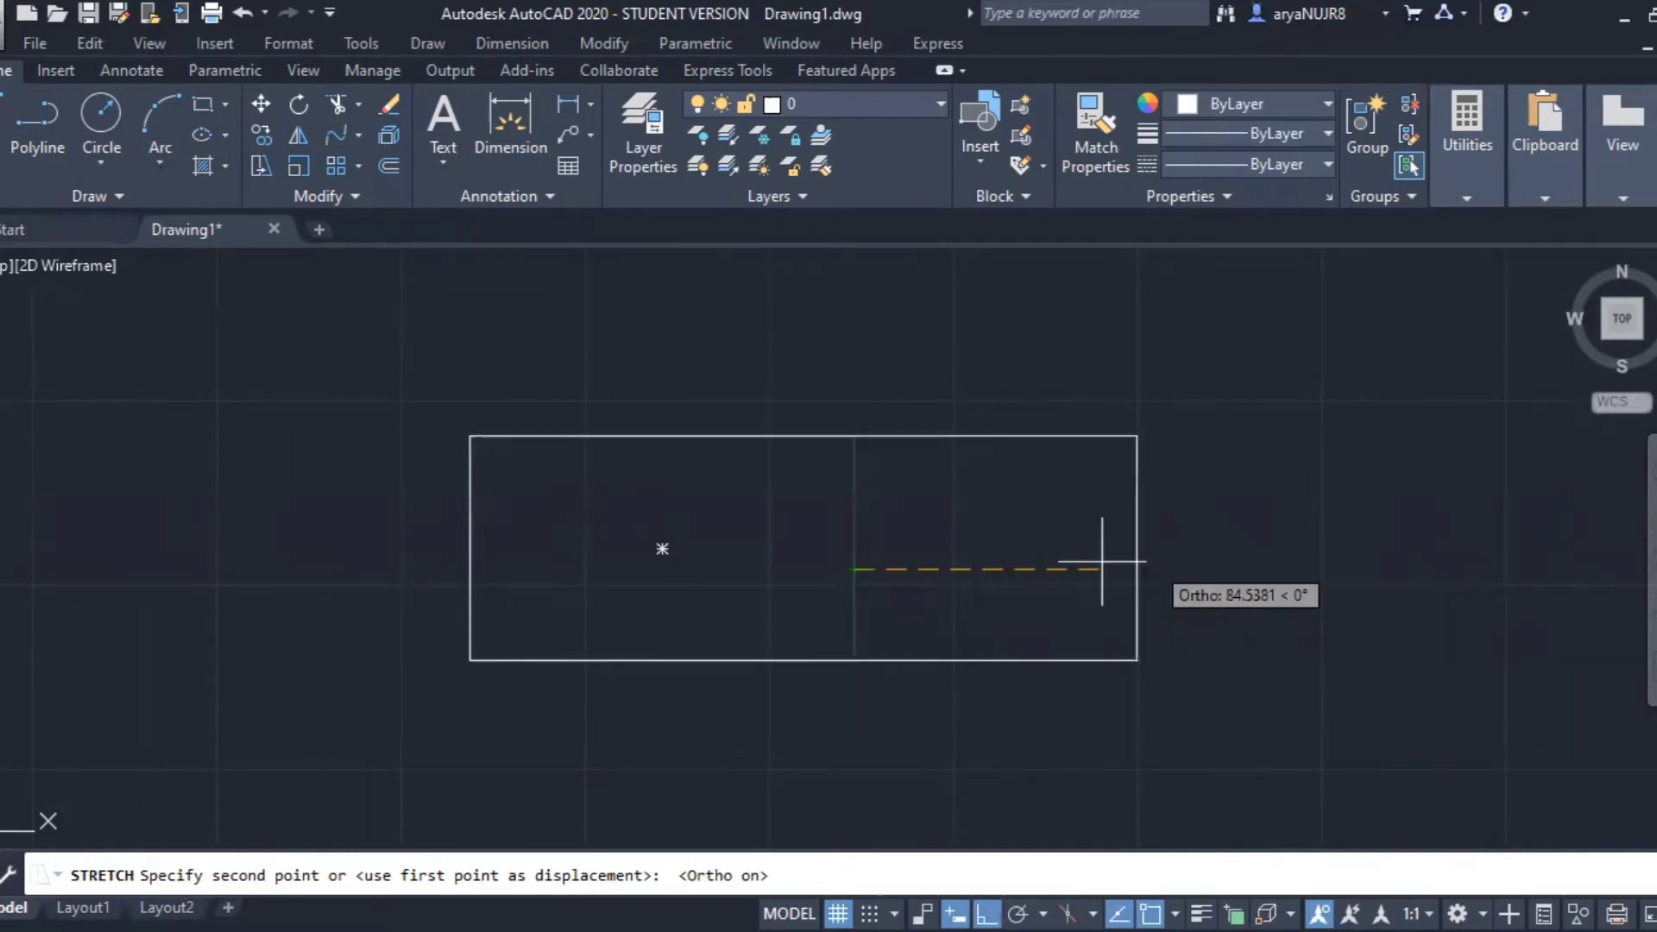
{"action": "left_click", "coordinate": [1242, 570]}
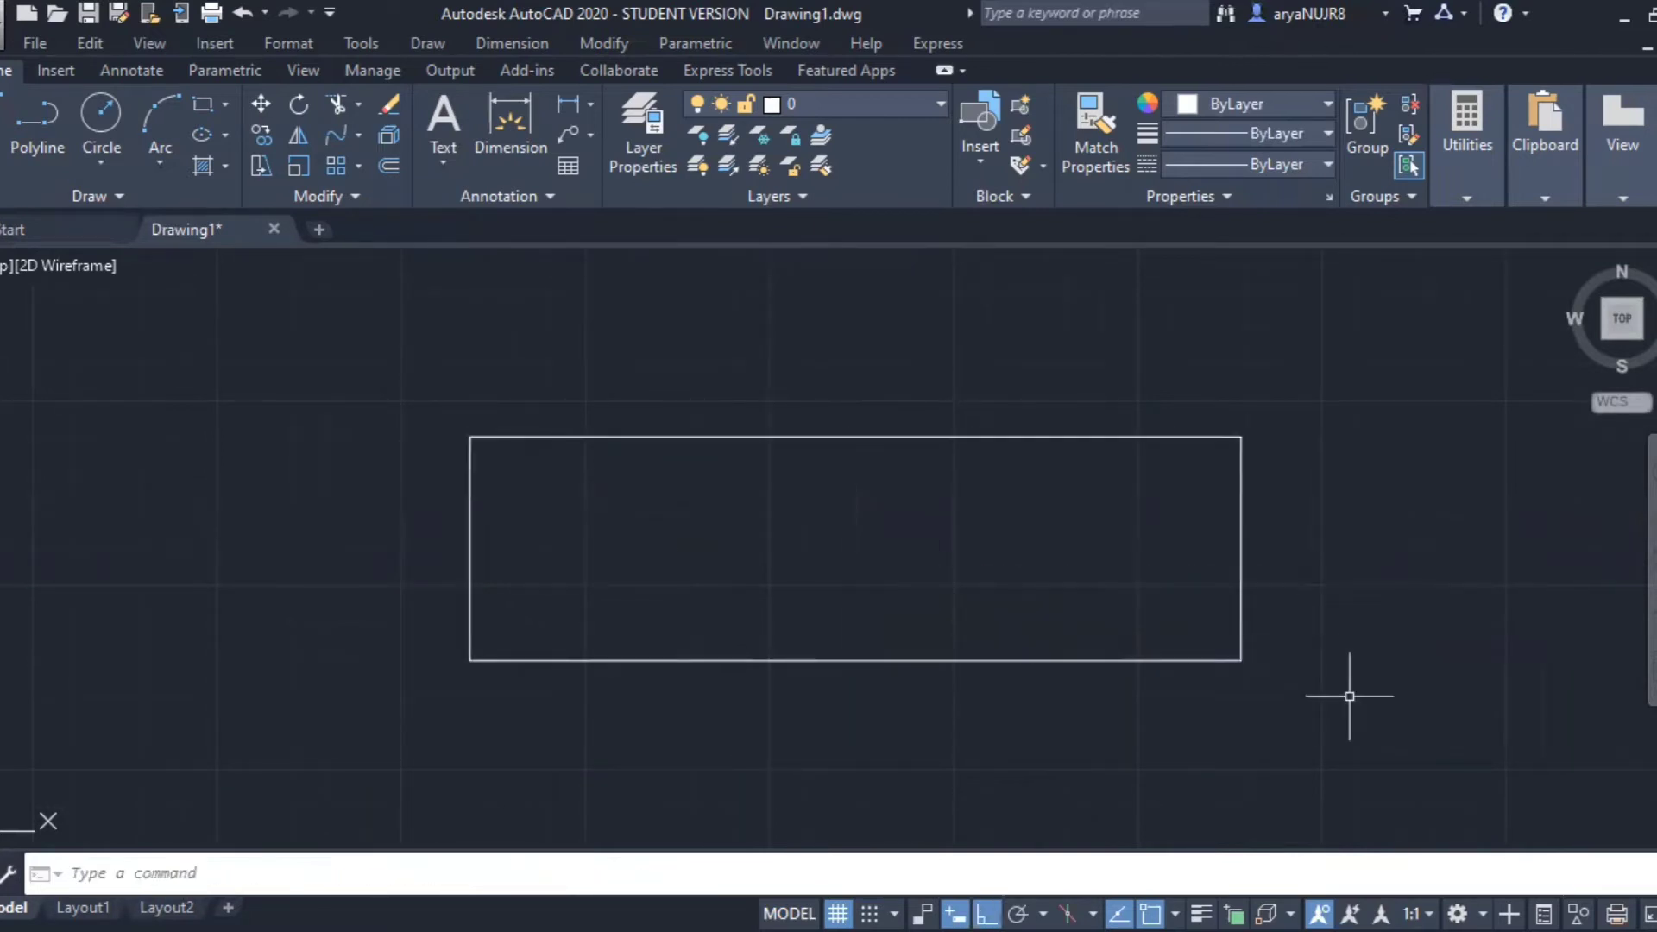
Step: Delete the stretched rectangle
{"action": "mouse_move", "coordinate": [1349, 688]}
{"action": "middle_mouse_down"}
{"action": "mouse_move", "coordinate": [1250, 743]}
{"action": "mouse_move", "coordinate": [1054, 629]}
{"action": "middle_mouse_up"}
{"action": "scroll", "coordinate": [1185, 703], "scroll_direction": "down", "scroll_amount": 2}
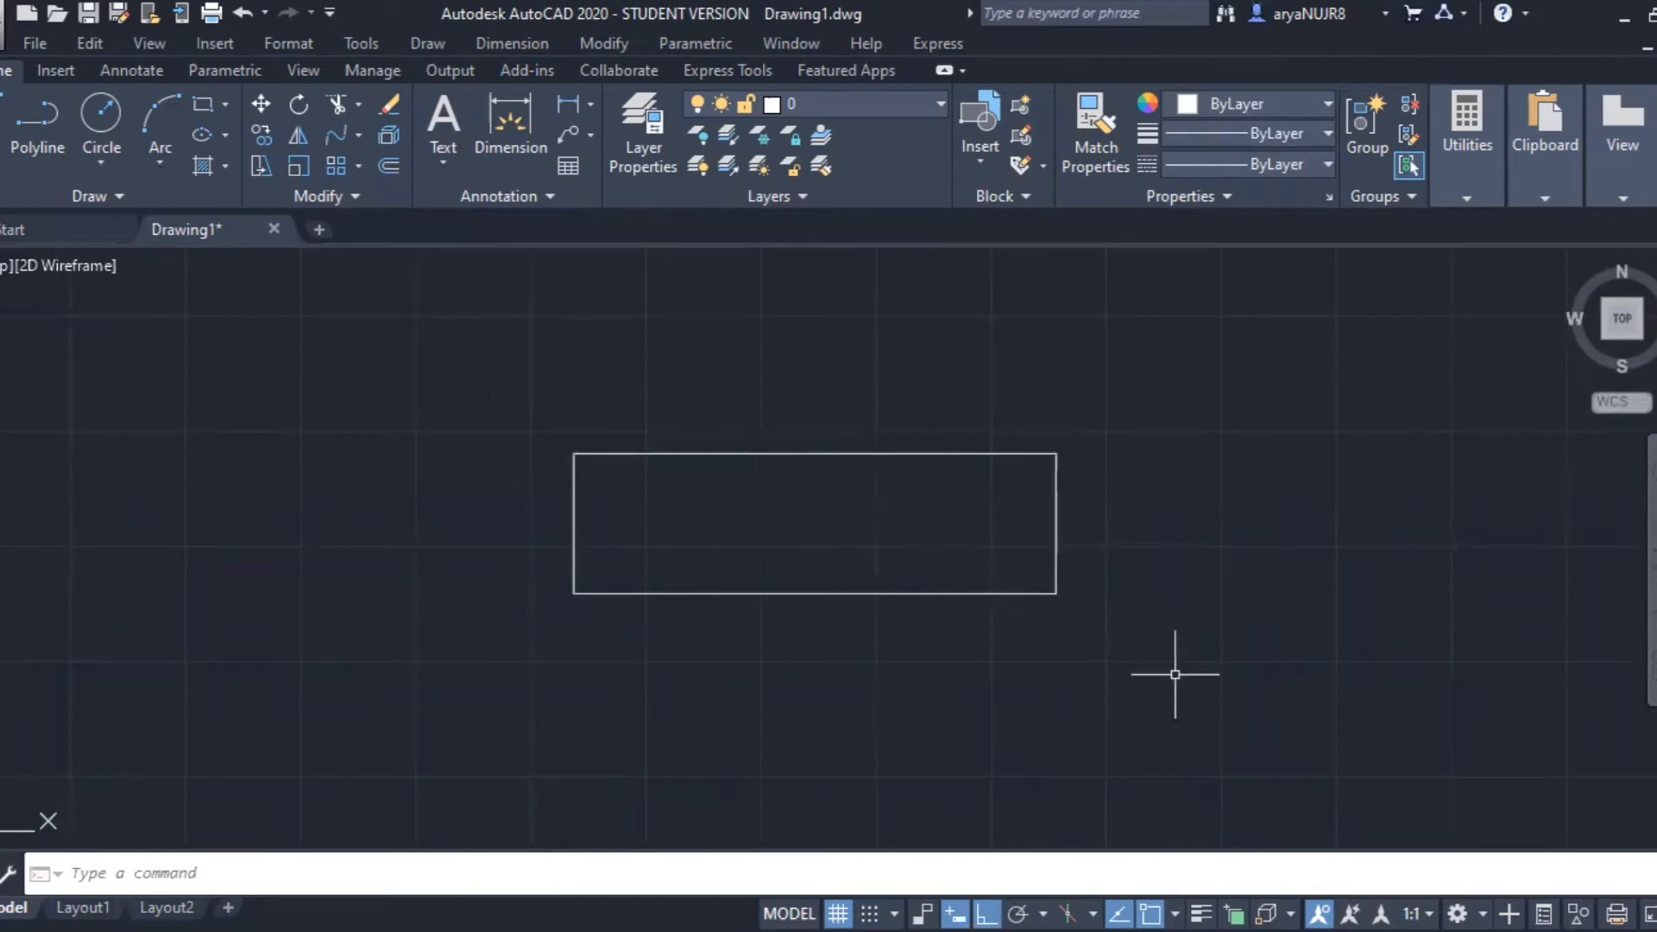
{"action": "left_click", "coordinate": [1117, 665]}
{"action": "left_click", "coordinate": [954, 474]}
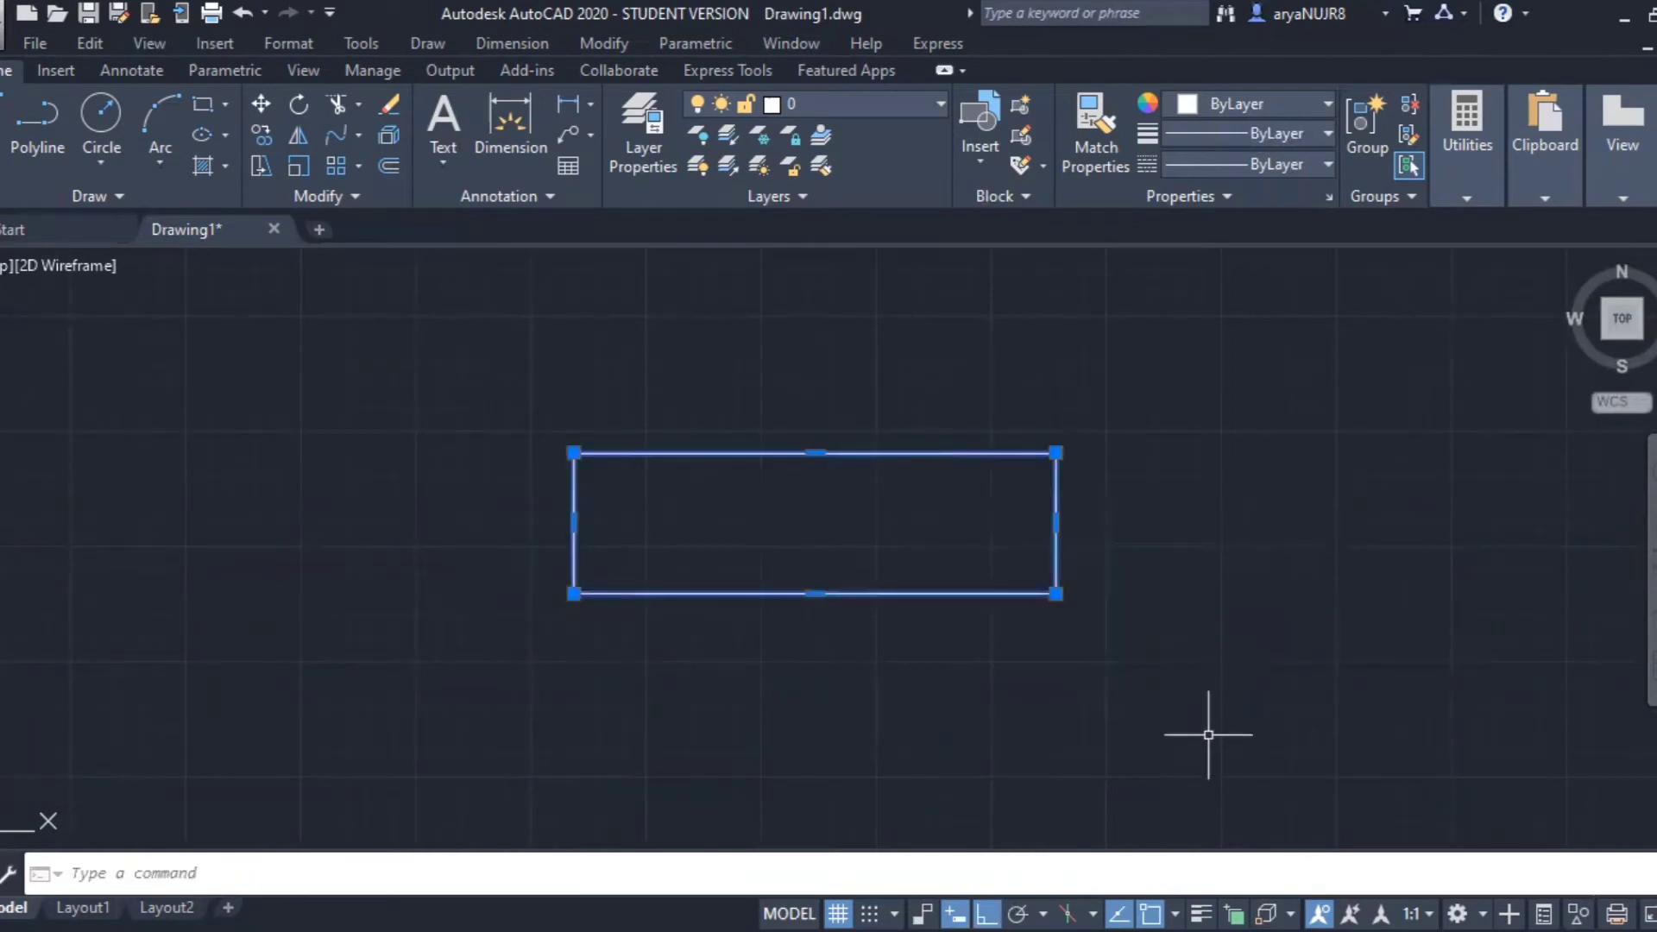
{"action": "key", "text": "Delete"}
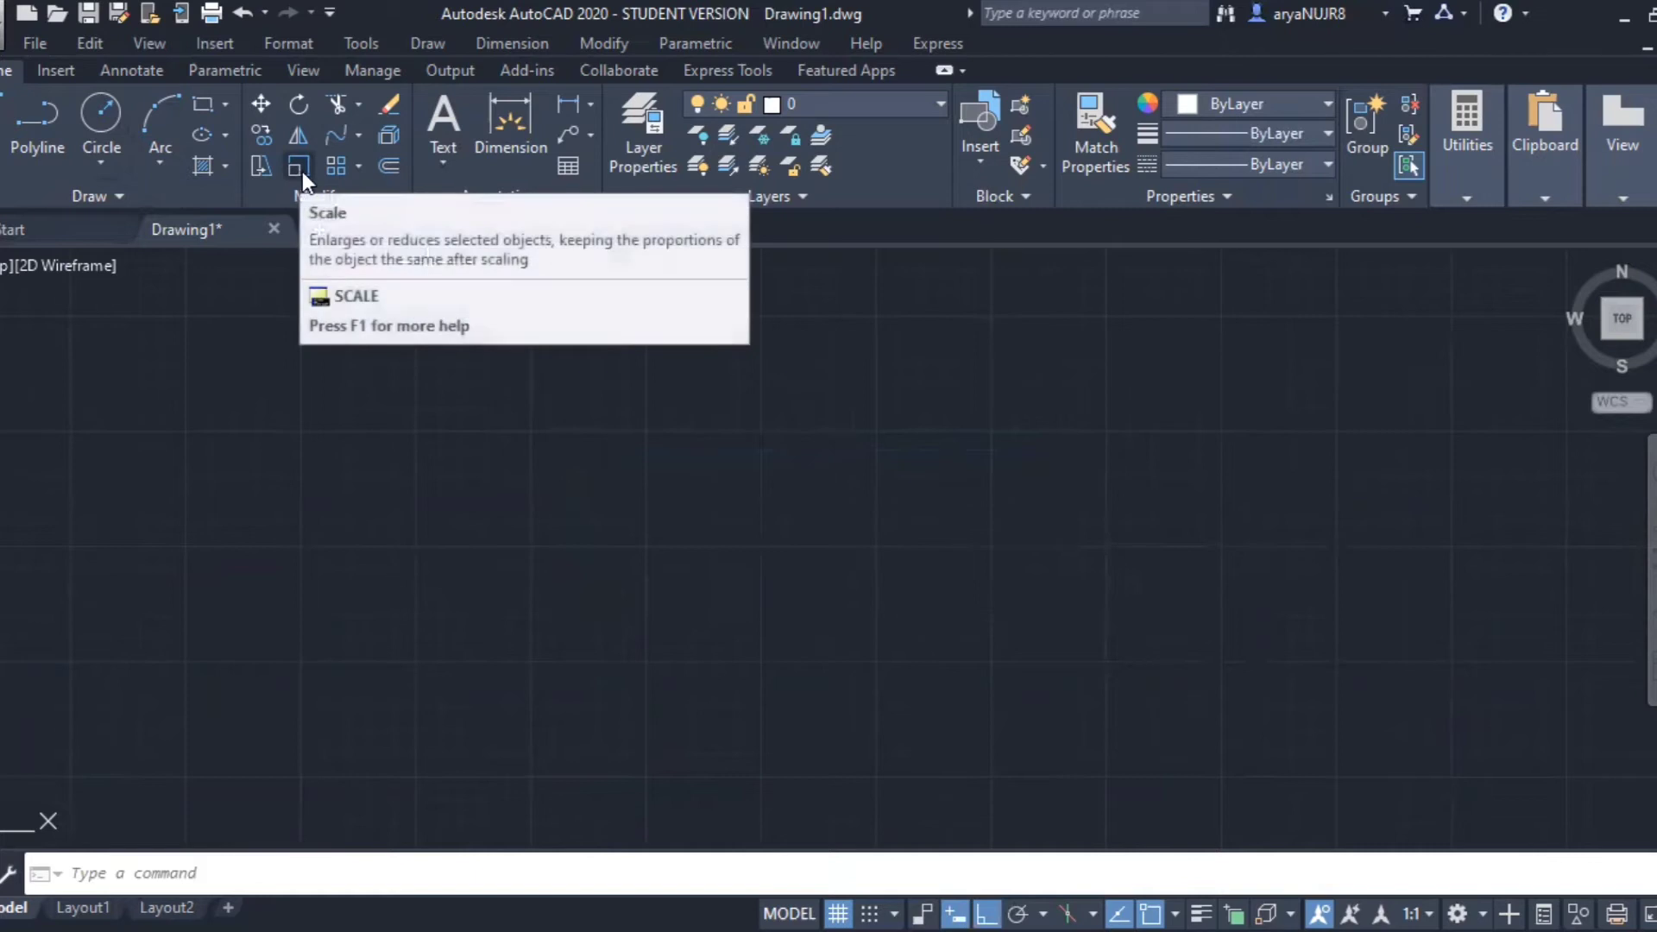
Step: Draw a new rectangle by two opposite corners, about one and a half times as wide as it is high
{"action": "left_click", "coordinate": [201, 103]}
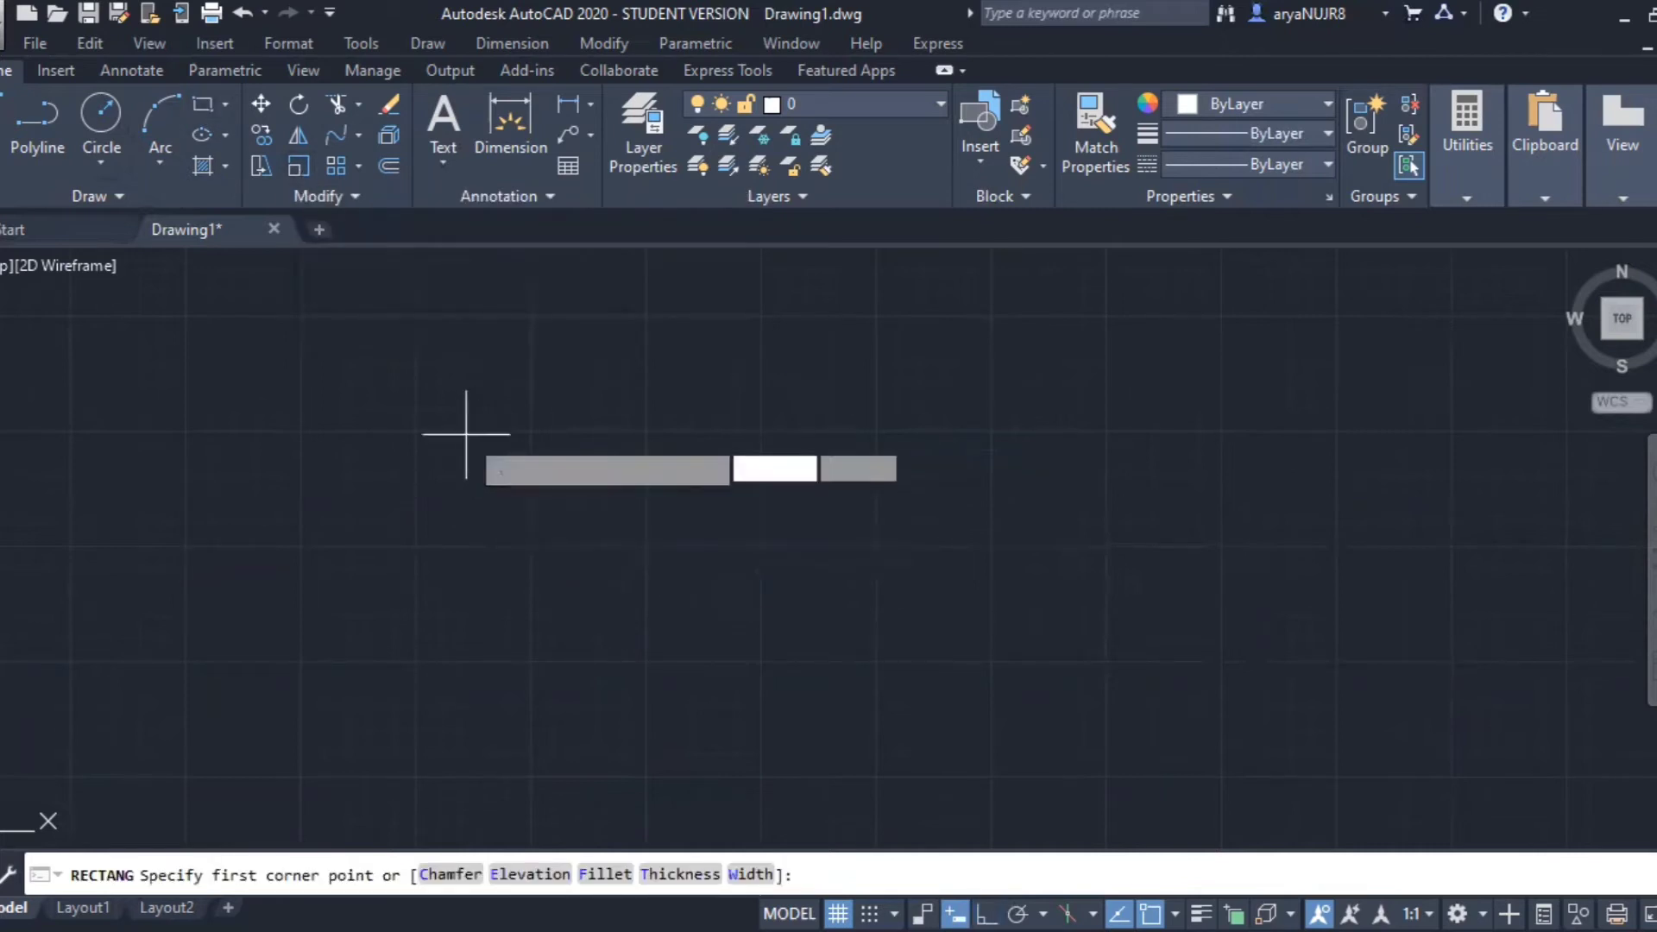
{"action": "left_click", "coordinate": [466, 434]}
{"action": "left_click", "coordinate": [744, 620]}
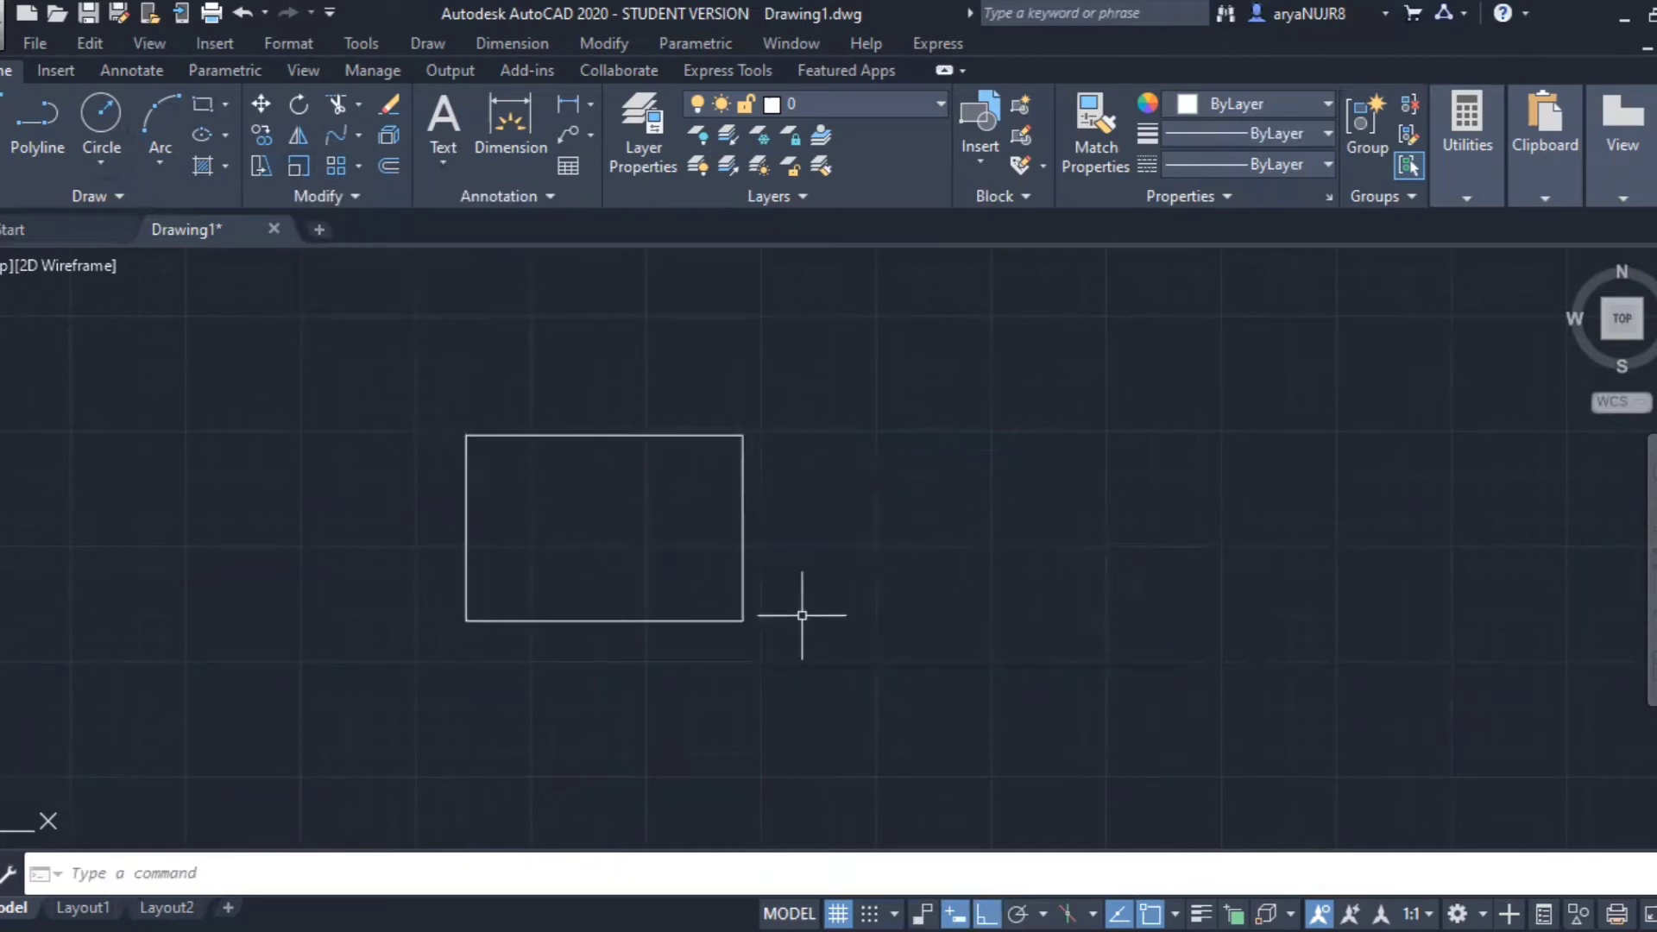
Step: Scale the new rectangle by a factor of 2 from its lower-left corner
{"action": "middle_click_drag", "start_coordinate": [802, 616], "coordinate": [834, 669]}
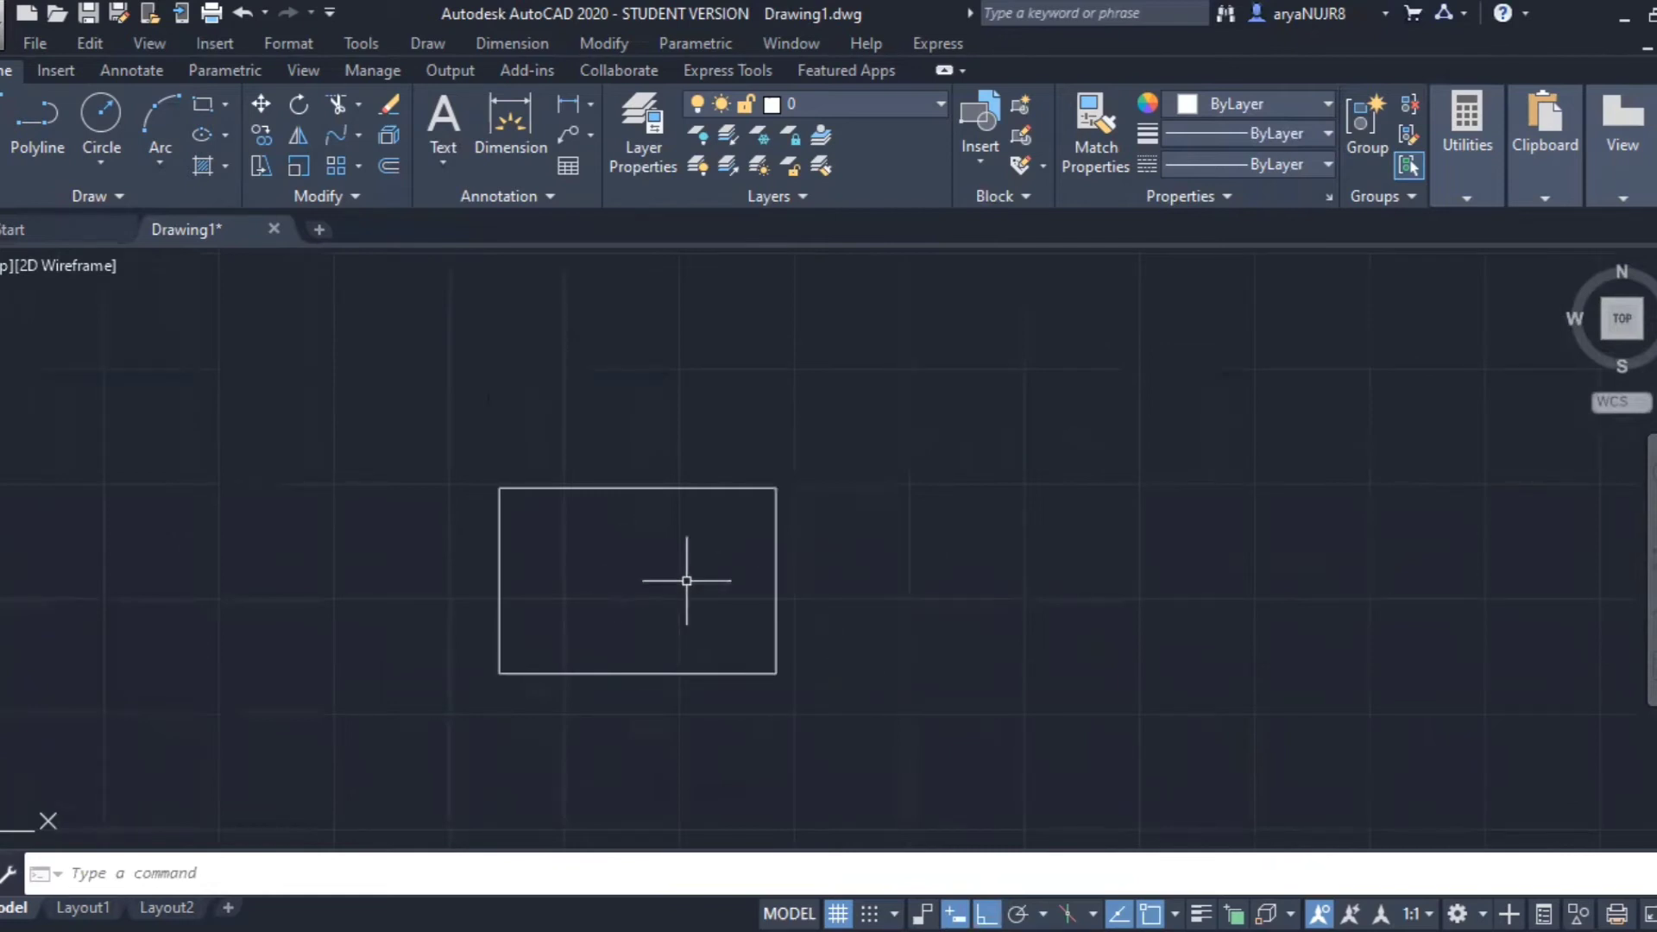
{"action": "left_click", "coordinate": [553, 573]}
{"action": "left_click", "coordinate": [366, 477]}
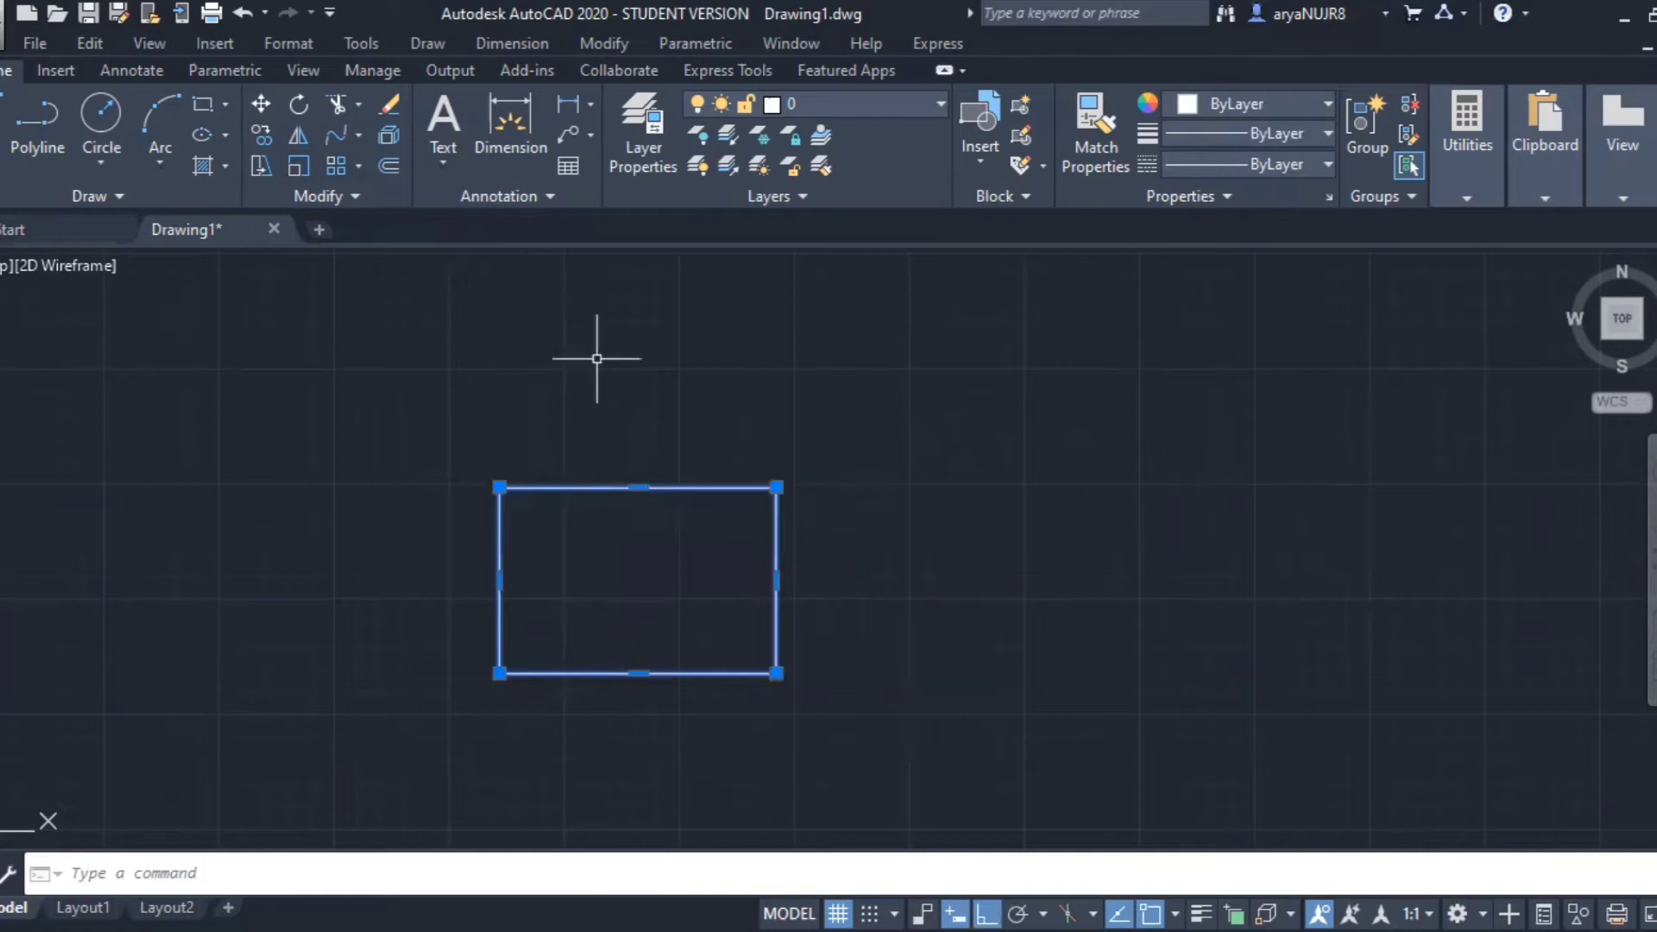
{"action": "type", "text": "sc"}
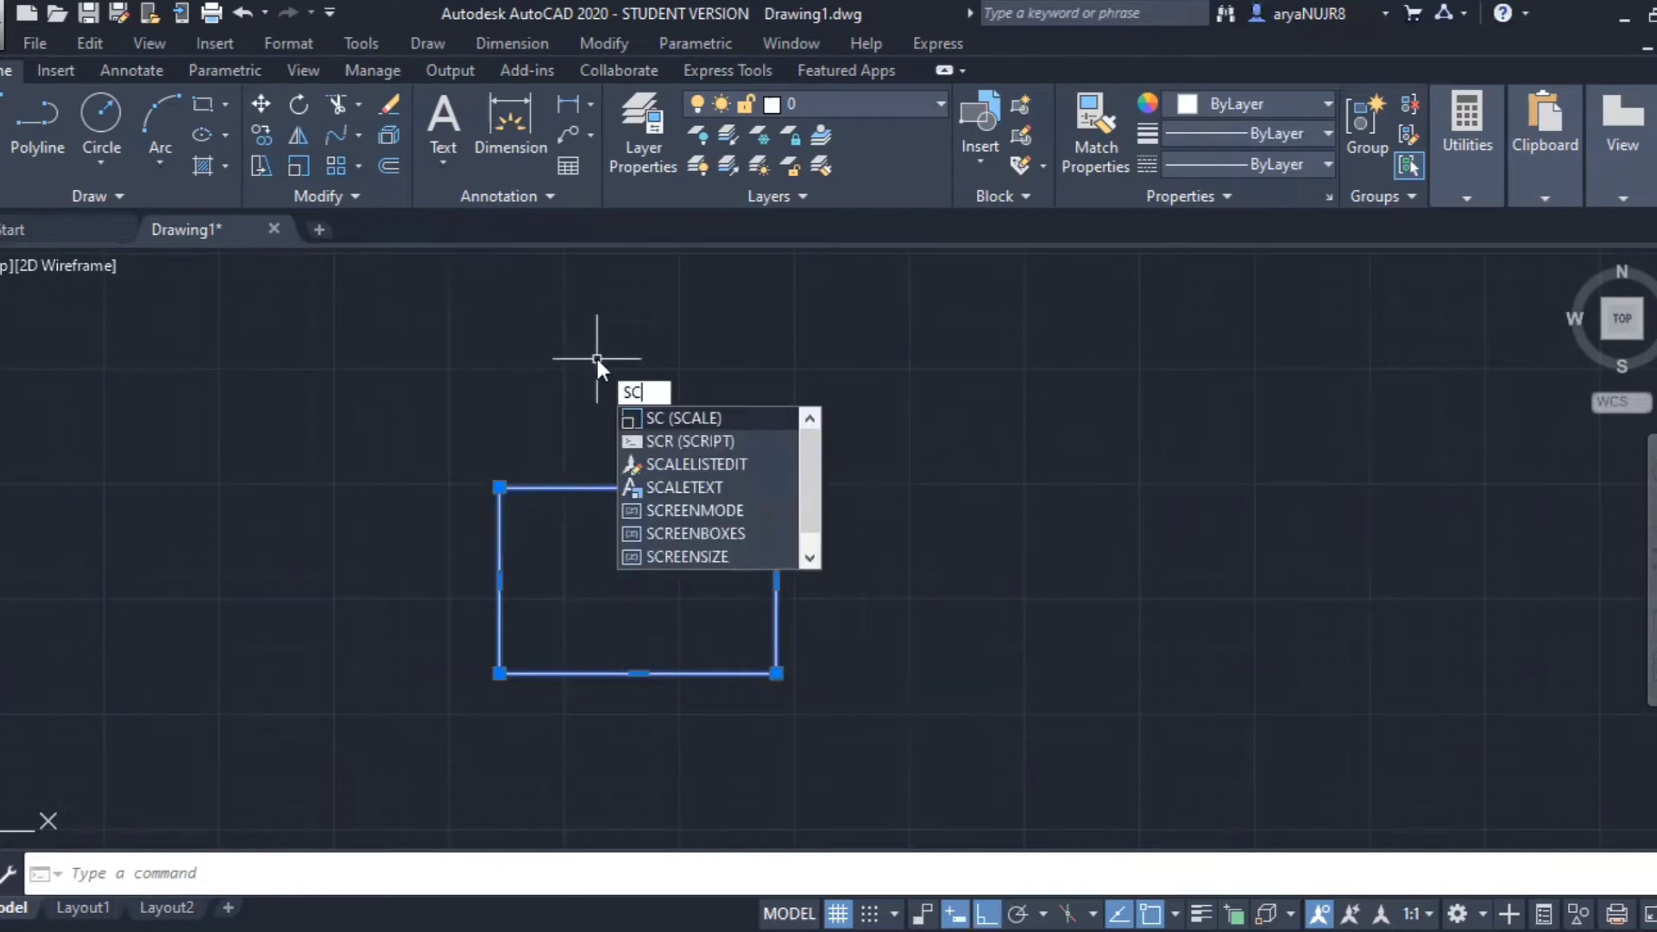
{"action": "key", "text": "Return"}
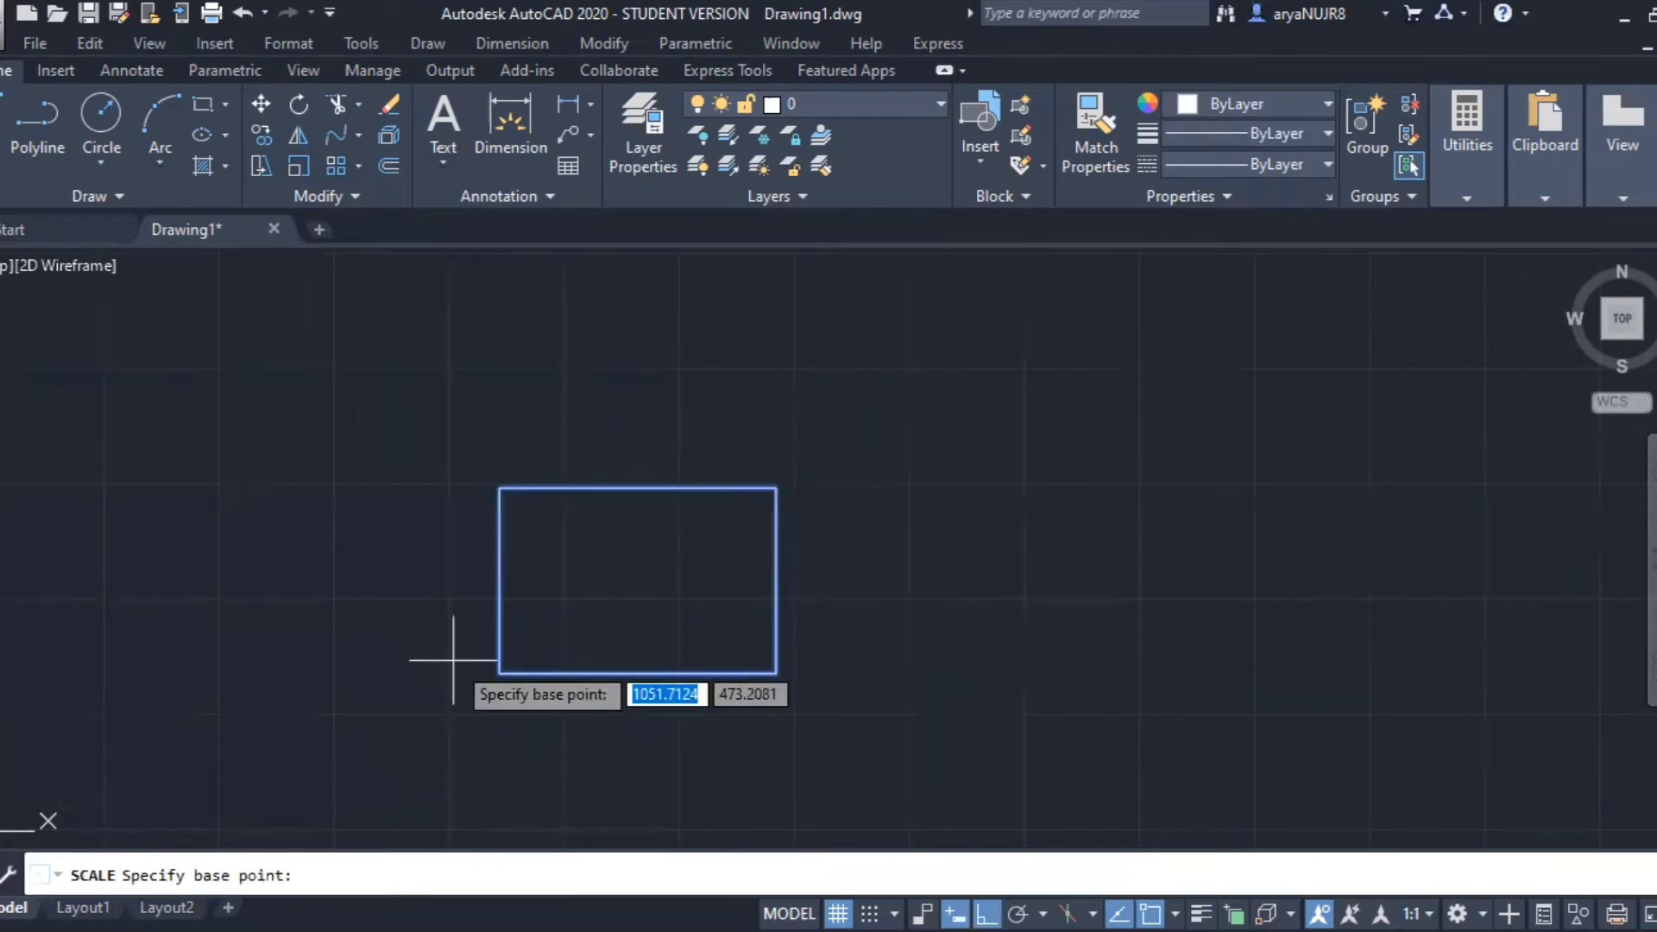
{"action": "left_click", "coordinate": [499, 672]}
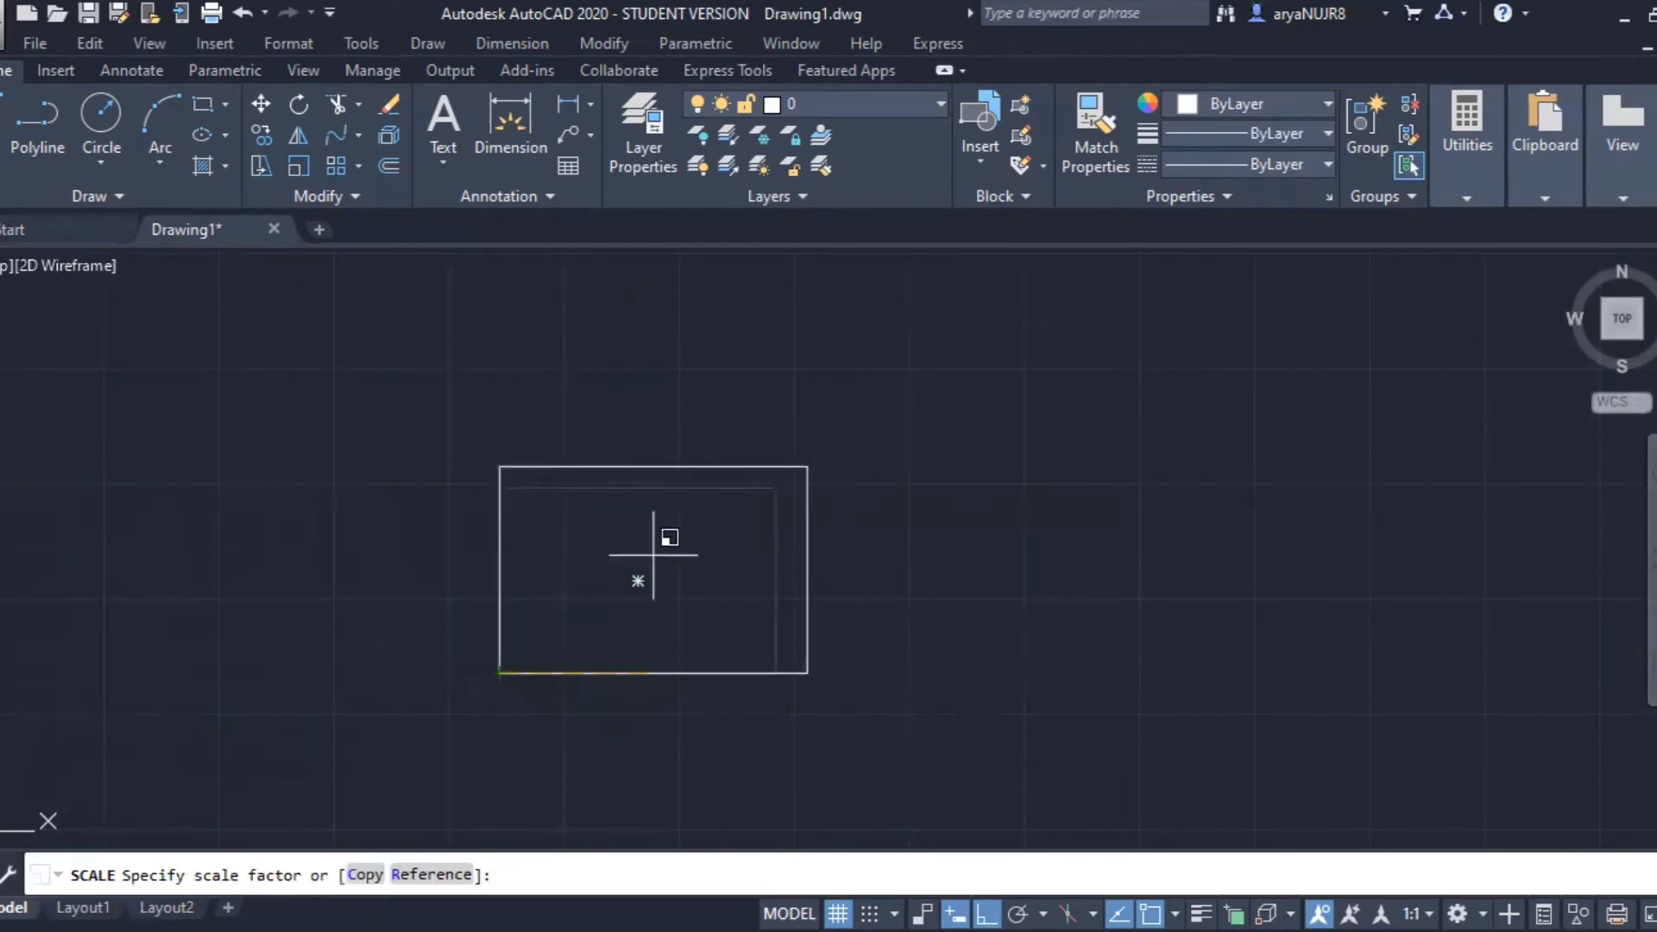
{"action": "scroll", "coordinate": [763, 515], "scroll_direction": "down", "scroll_amount": 4}
{"action": "middle_click_drag", "start_coordinate": [796, 519], "coordinate": [719, 582]}
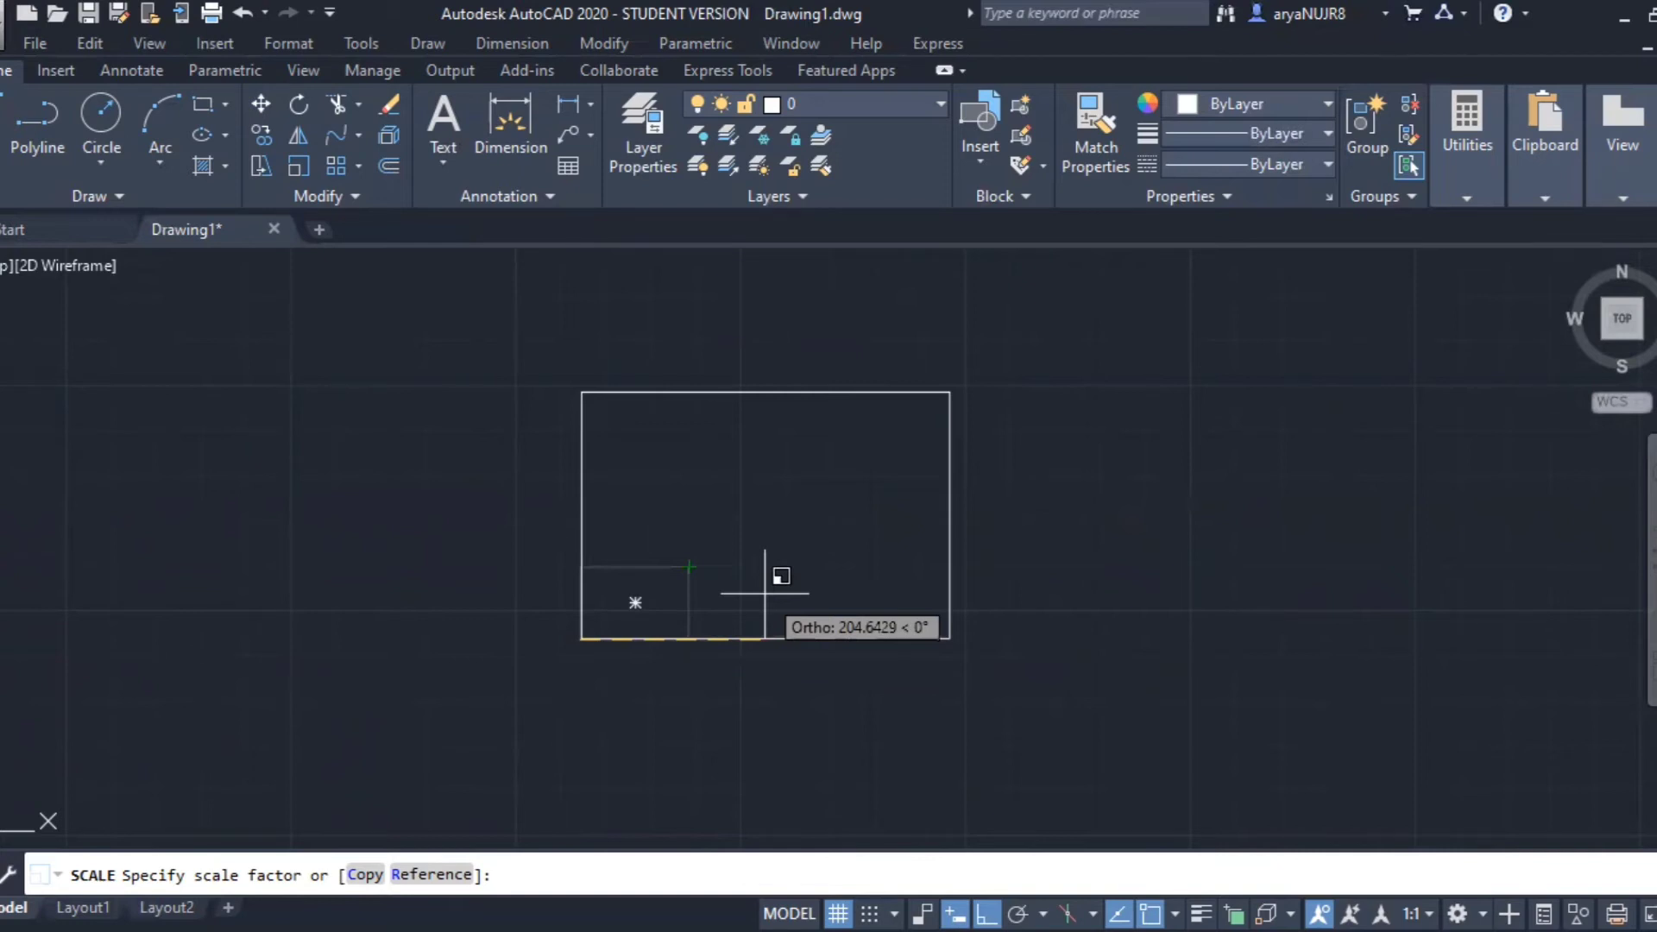
{"action": "type", "text": "2"}
{"action": "key", "text": "Return"}
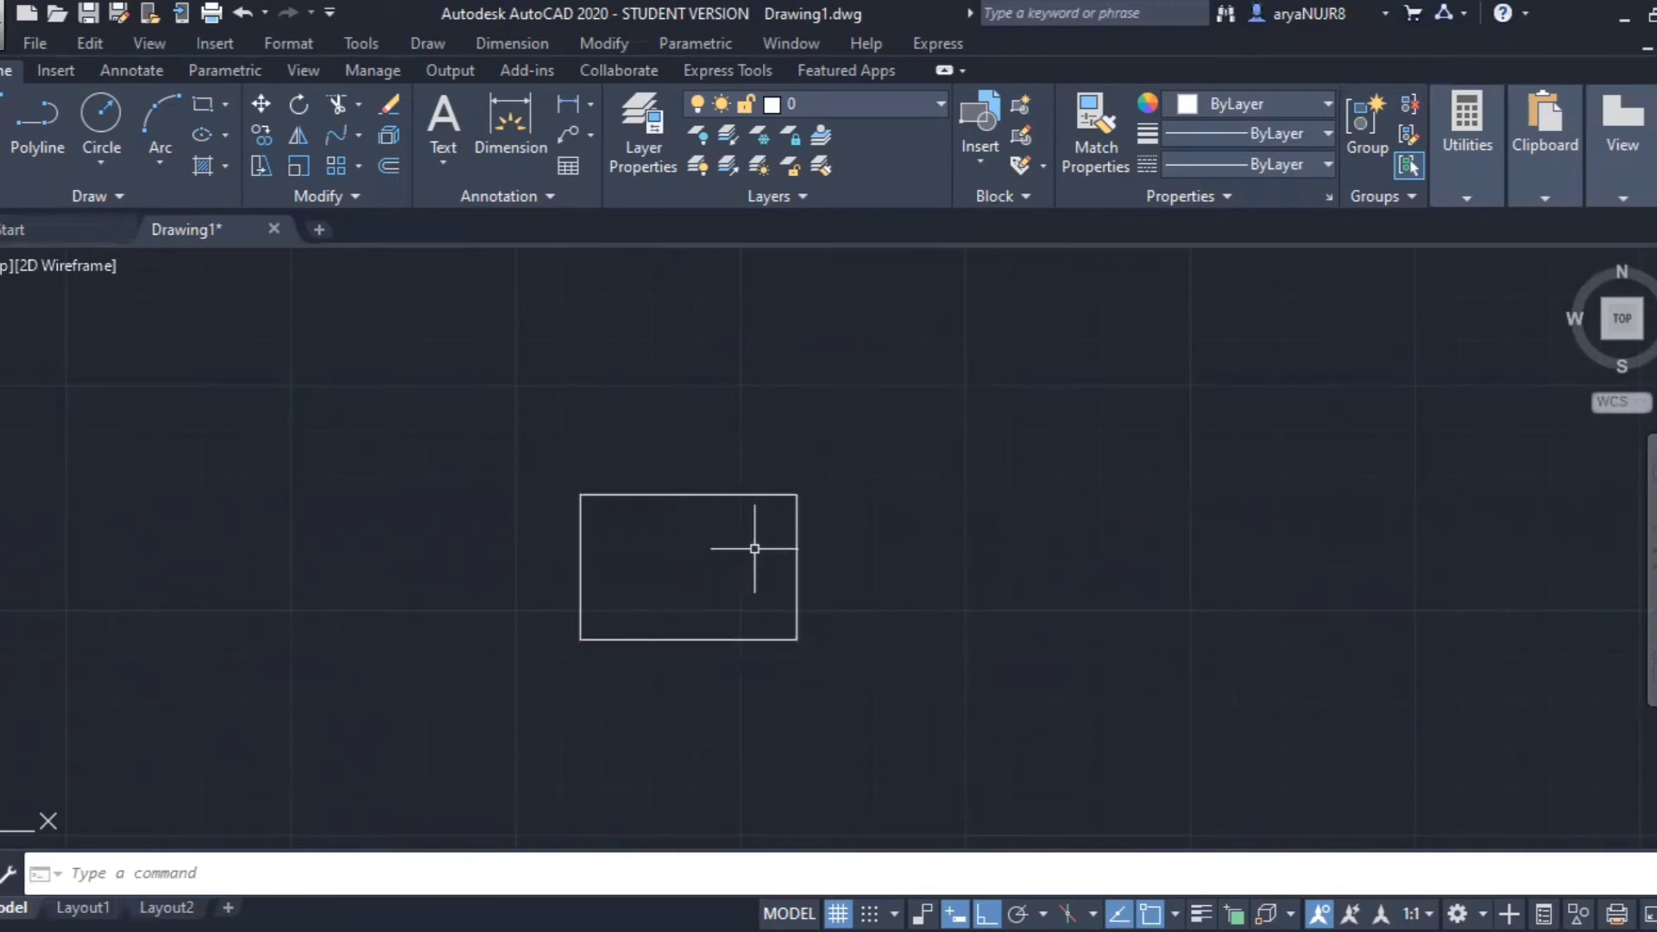
Step: Create an enlarged copy of the rectangle, about four times its size, using Scale with the Copy option from the lower-left corner
{"action": "middle_click_drag", "start_coordinate": [748, 548], "coordinate": [756, 571]}
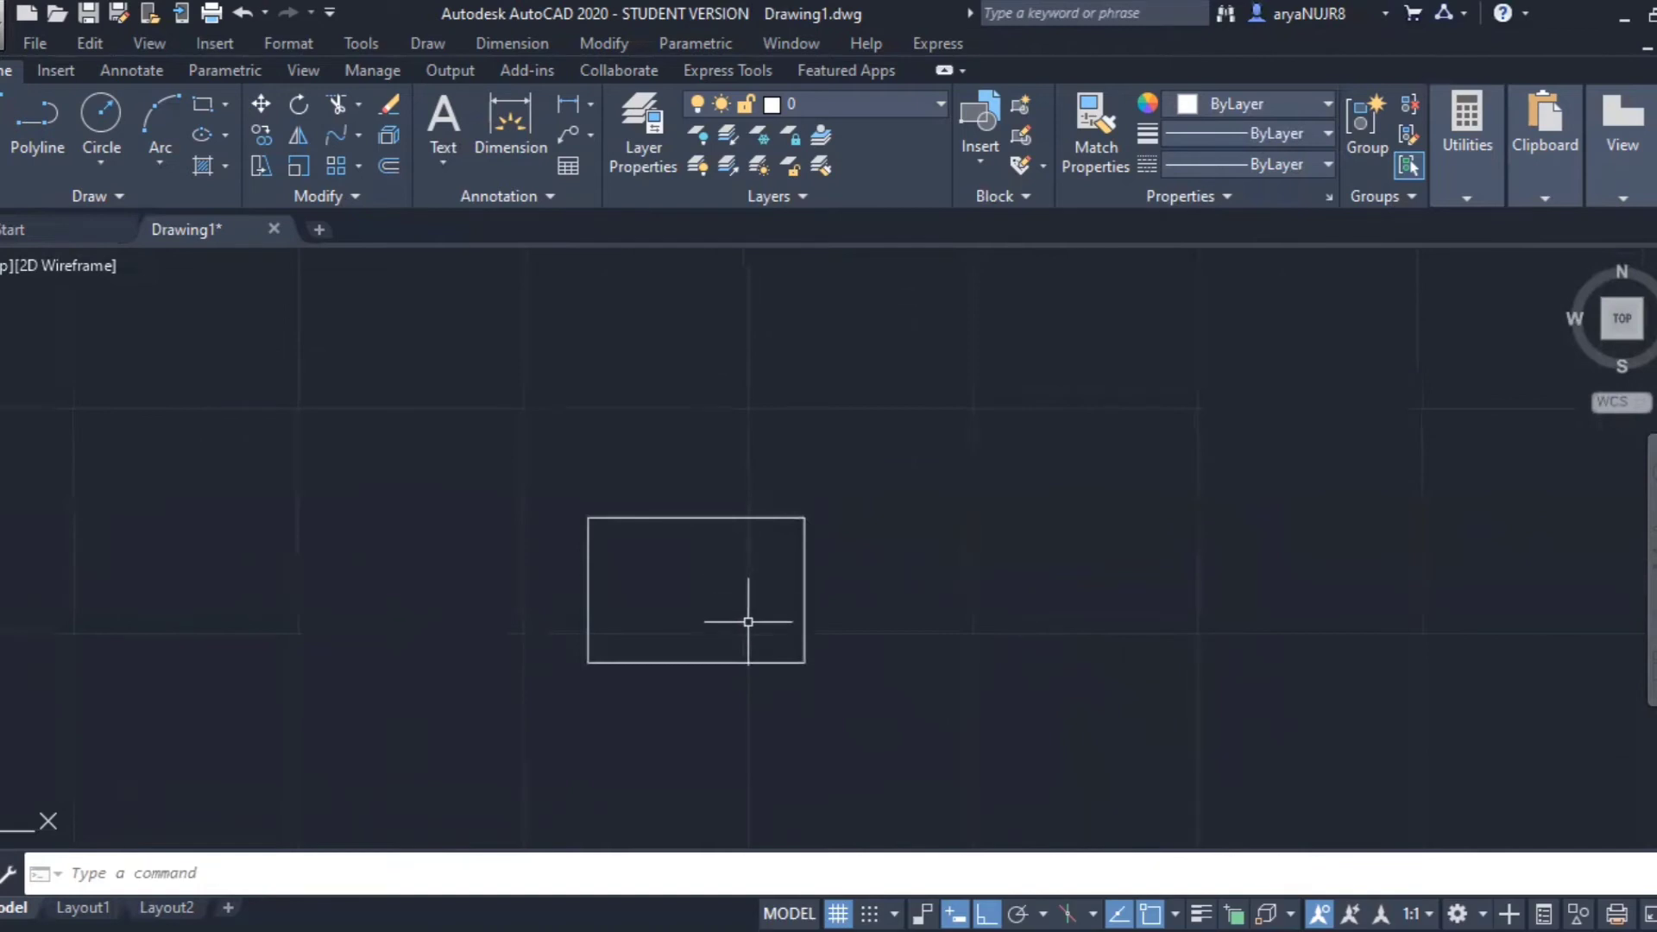
{"action": "left_click", "coordinate": [680, 586]}
{"action": "left_click", "coordinate": [503, 487]}
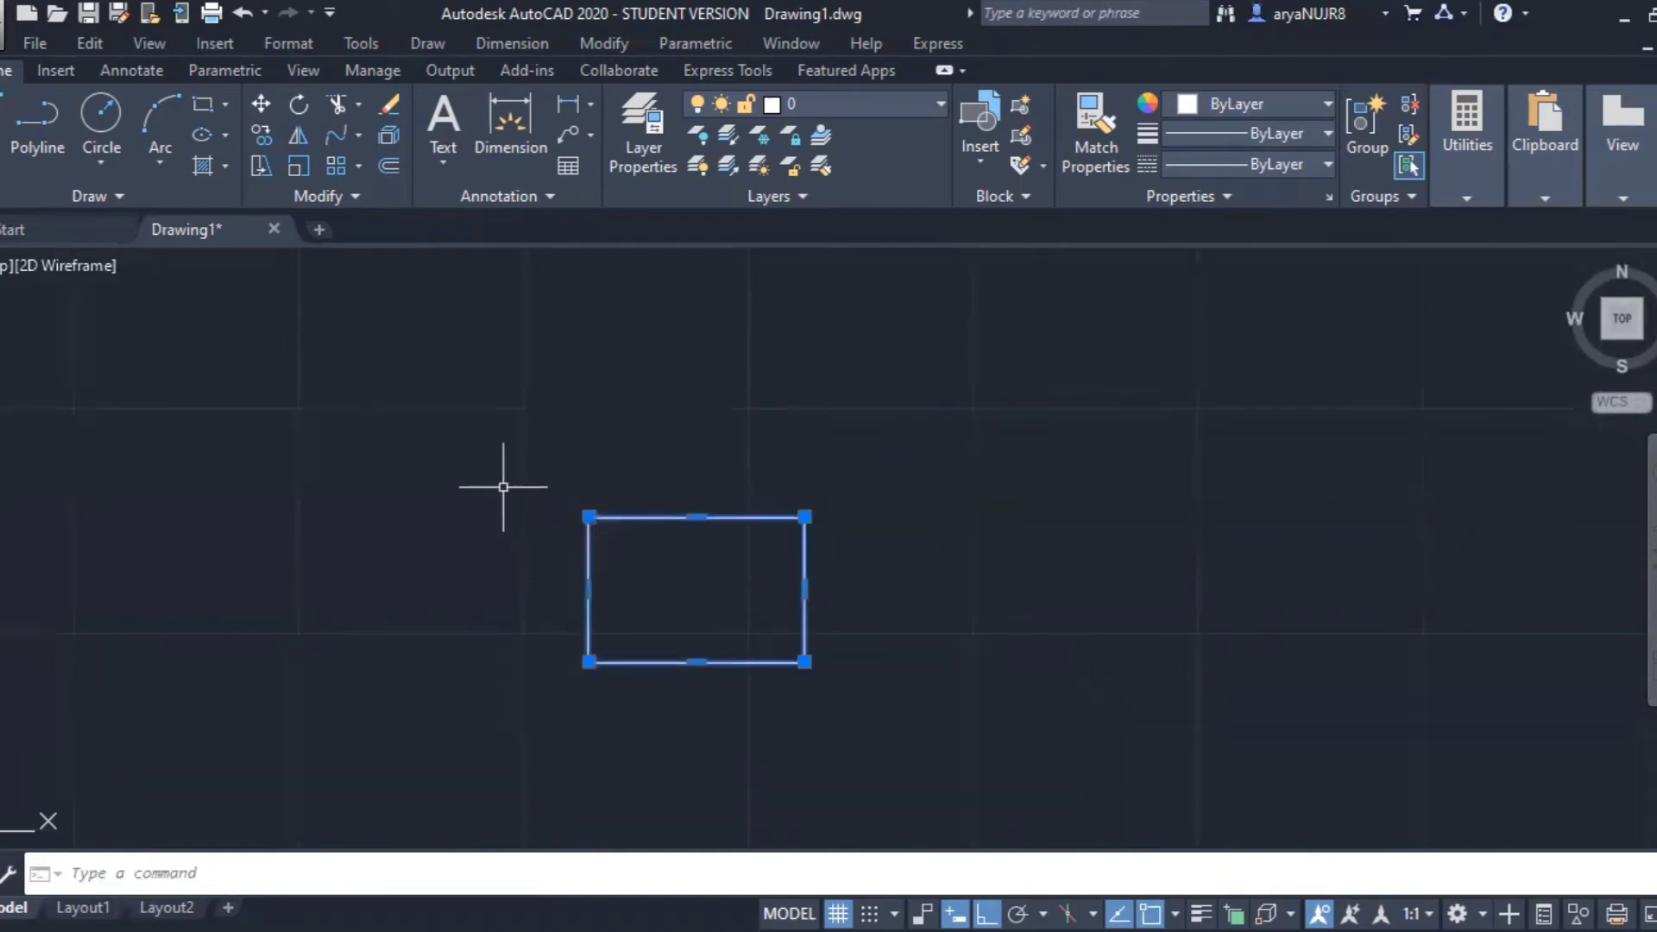
{"action": "left_click", "coordinate": [298, 166]}
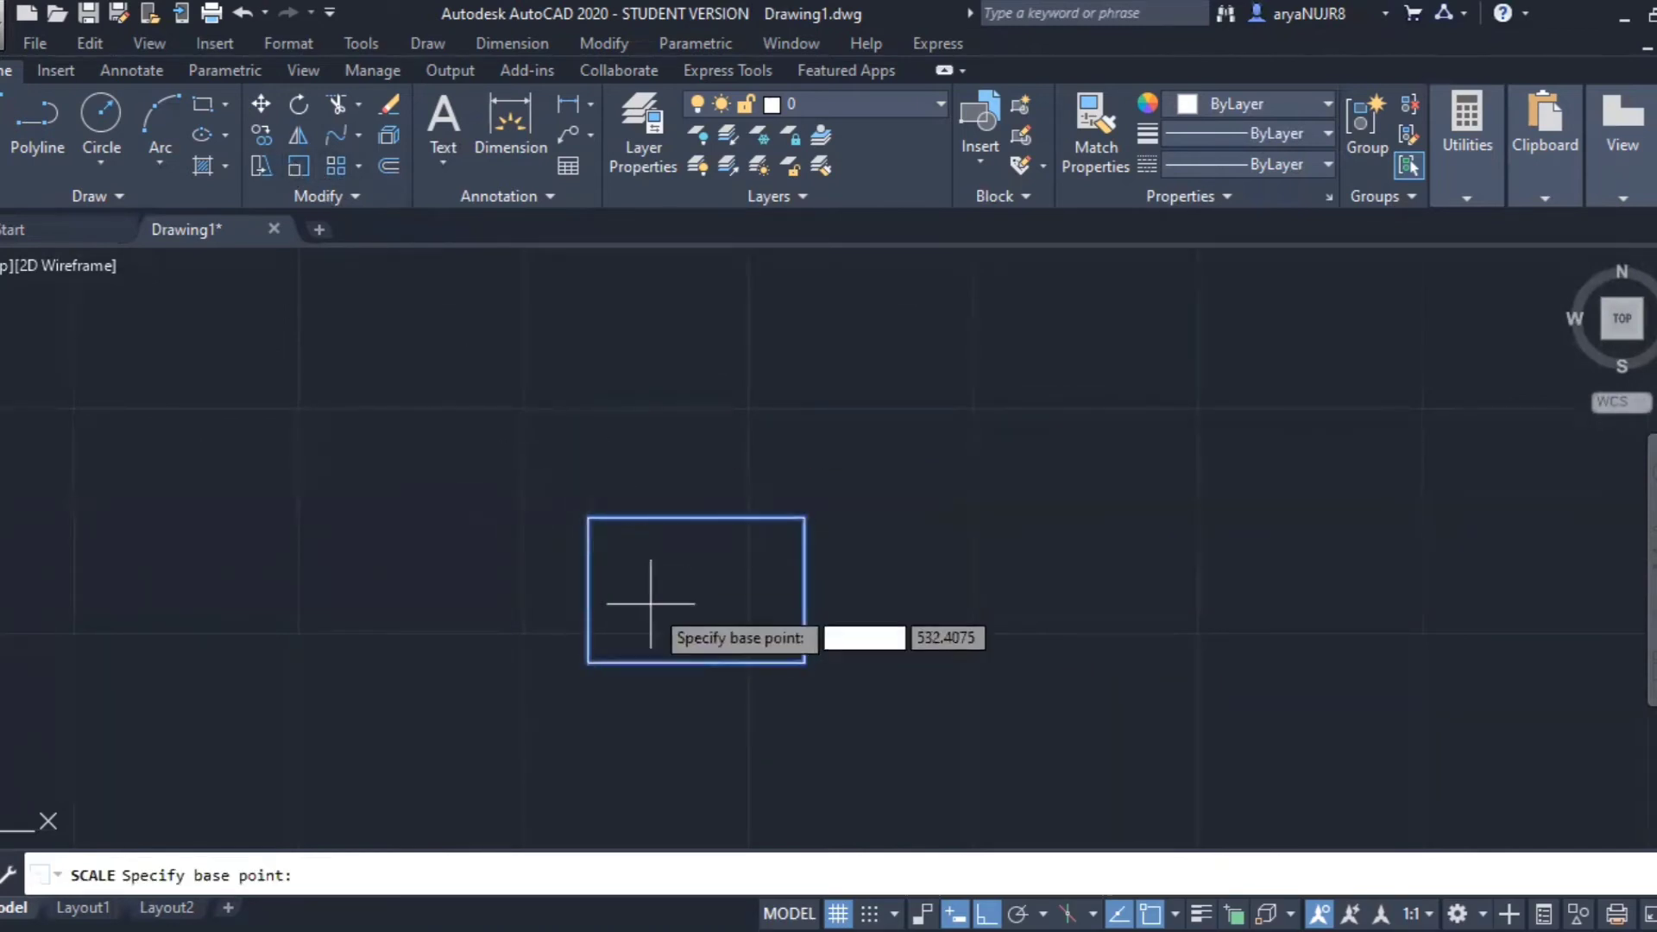
{"action": "left_click", "coordinate": [590, 662]}
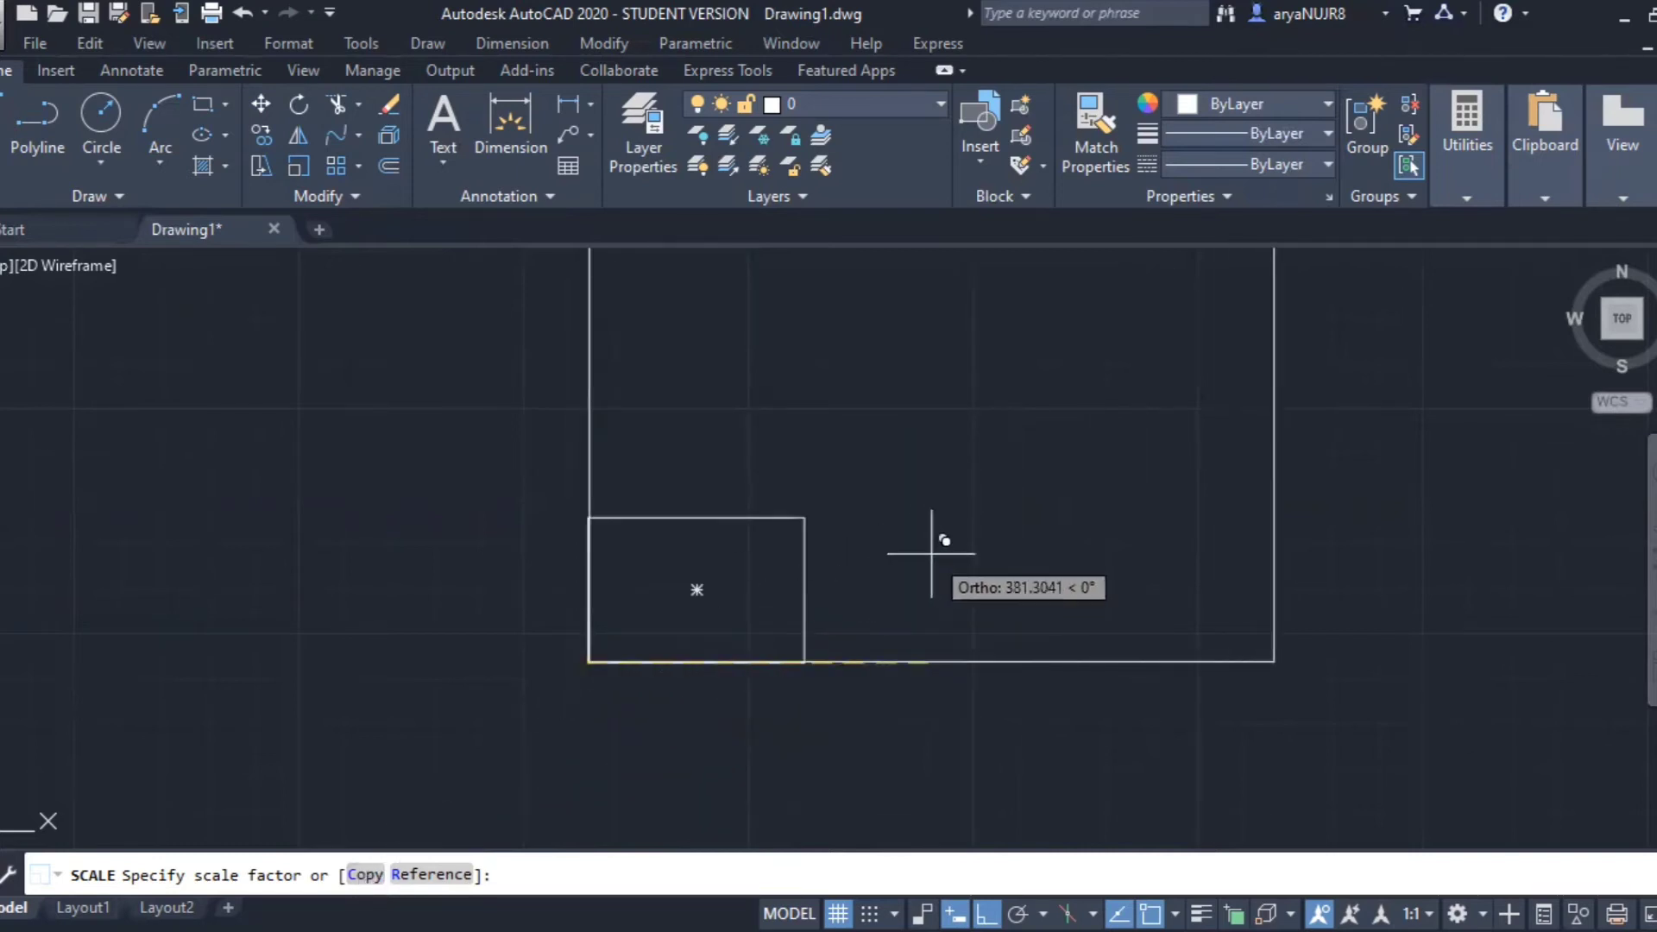
{"action": "scroll", "coordinate": [915, 557], "scroll_direction": "down", "scroll_amount": 2}
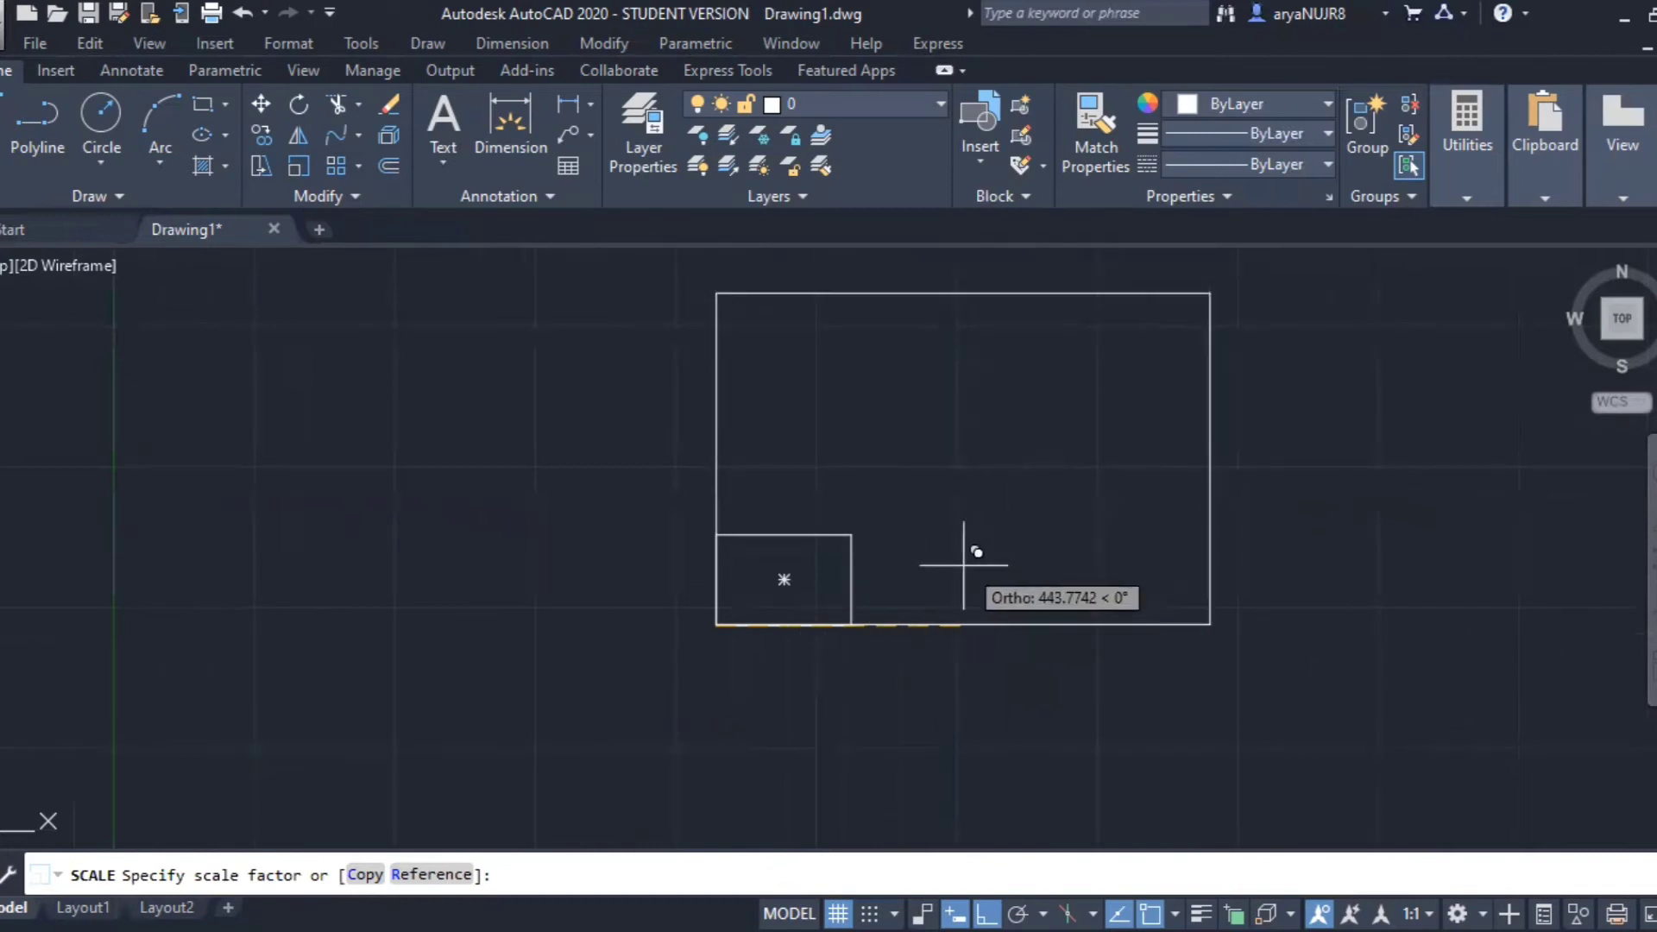
{"action": "left_click", "coordinate": [1000, 598]}
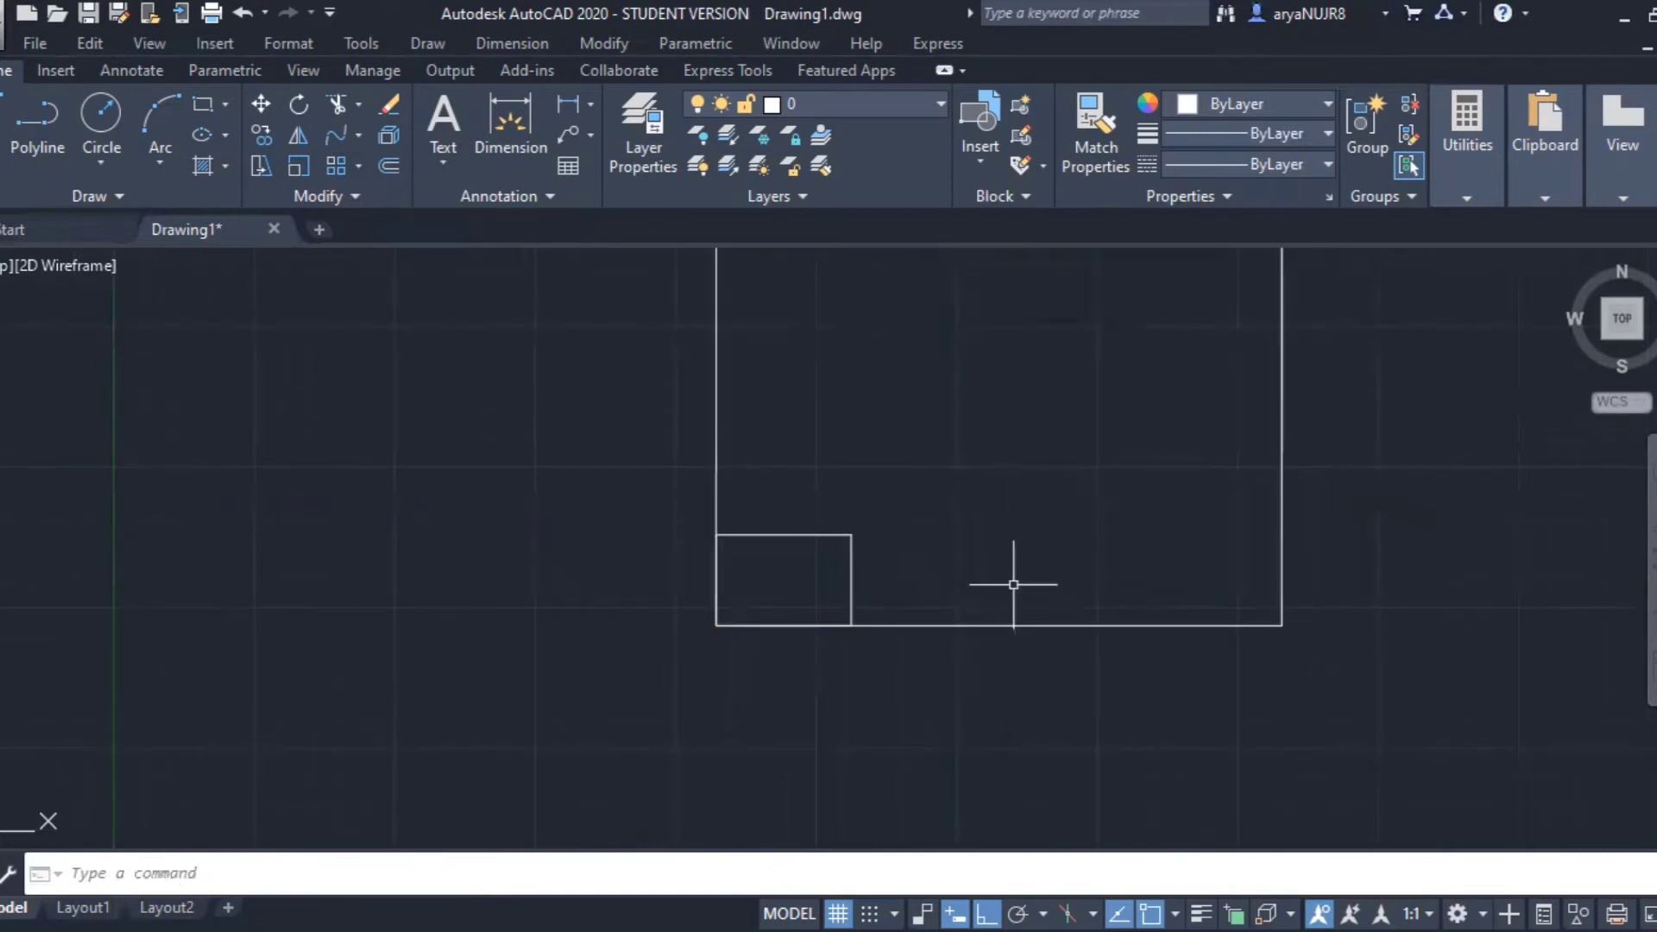
Step: Delete the enlarged copy and keep the small original rectangle
{"action": "middle_click_drag", "start_coordinate": [1130, 492], "coordinate": [935, 644]}
{"action": "left_click", "coordinate": [573, 562]}
{"action": "left_click", "coordinate": [473, 489]}
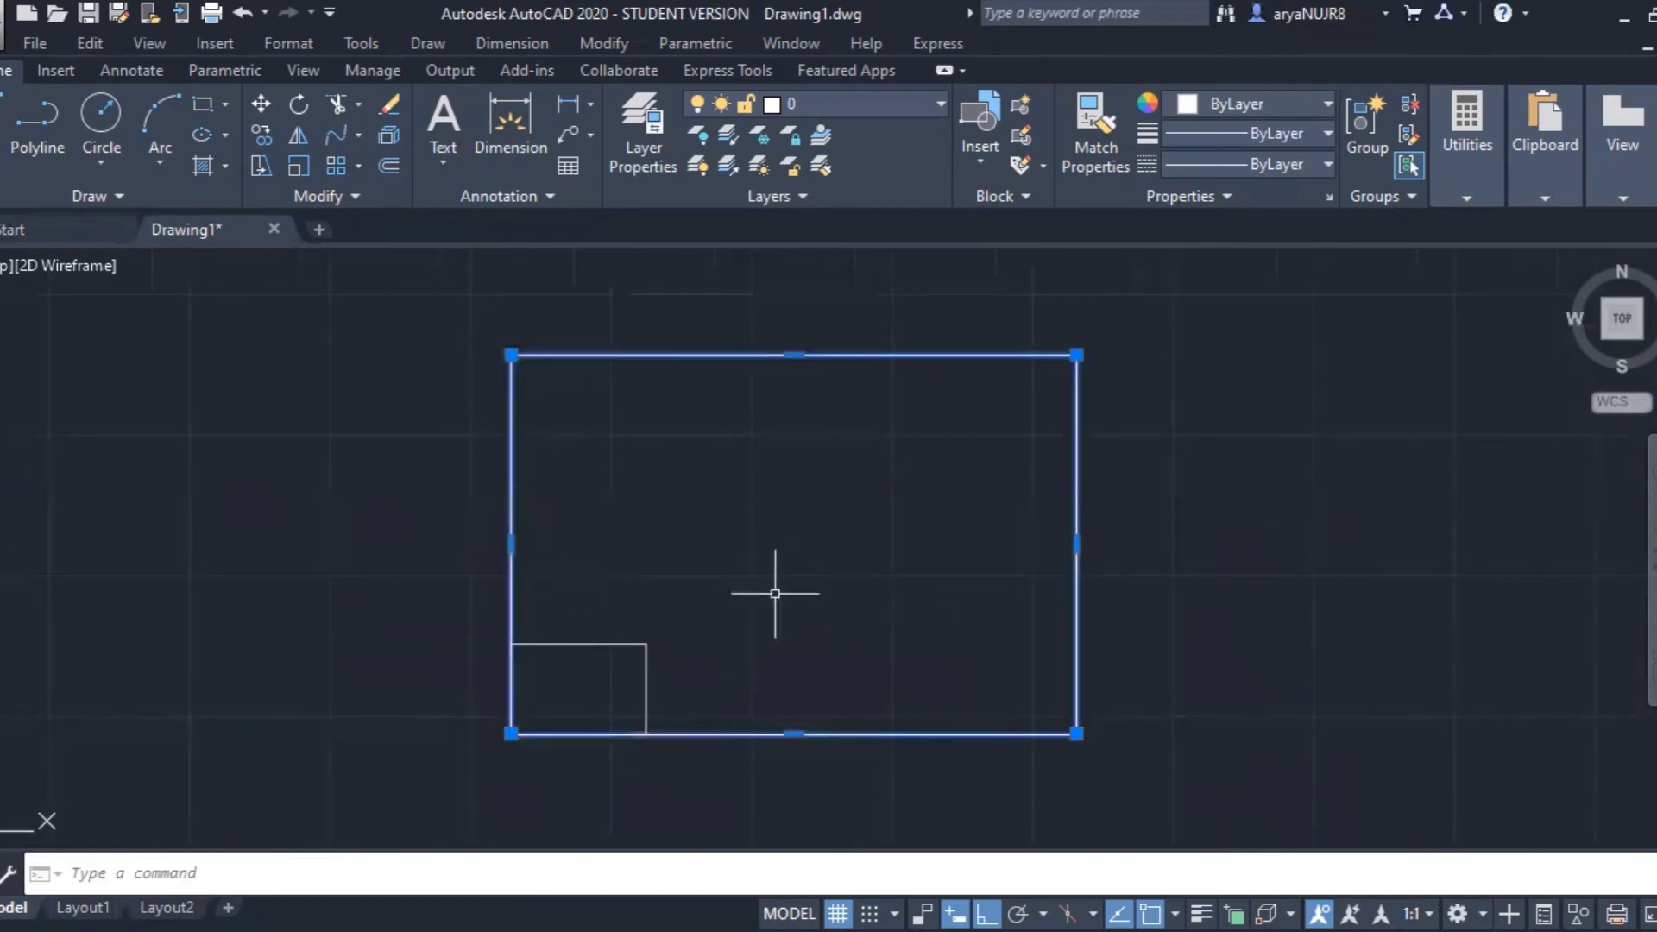
{"action": "key", "text": "Delete"}
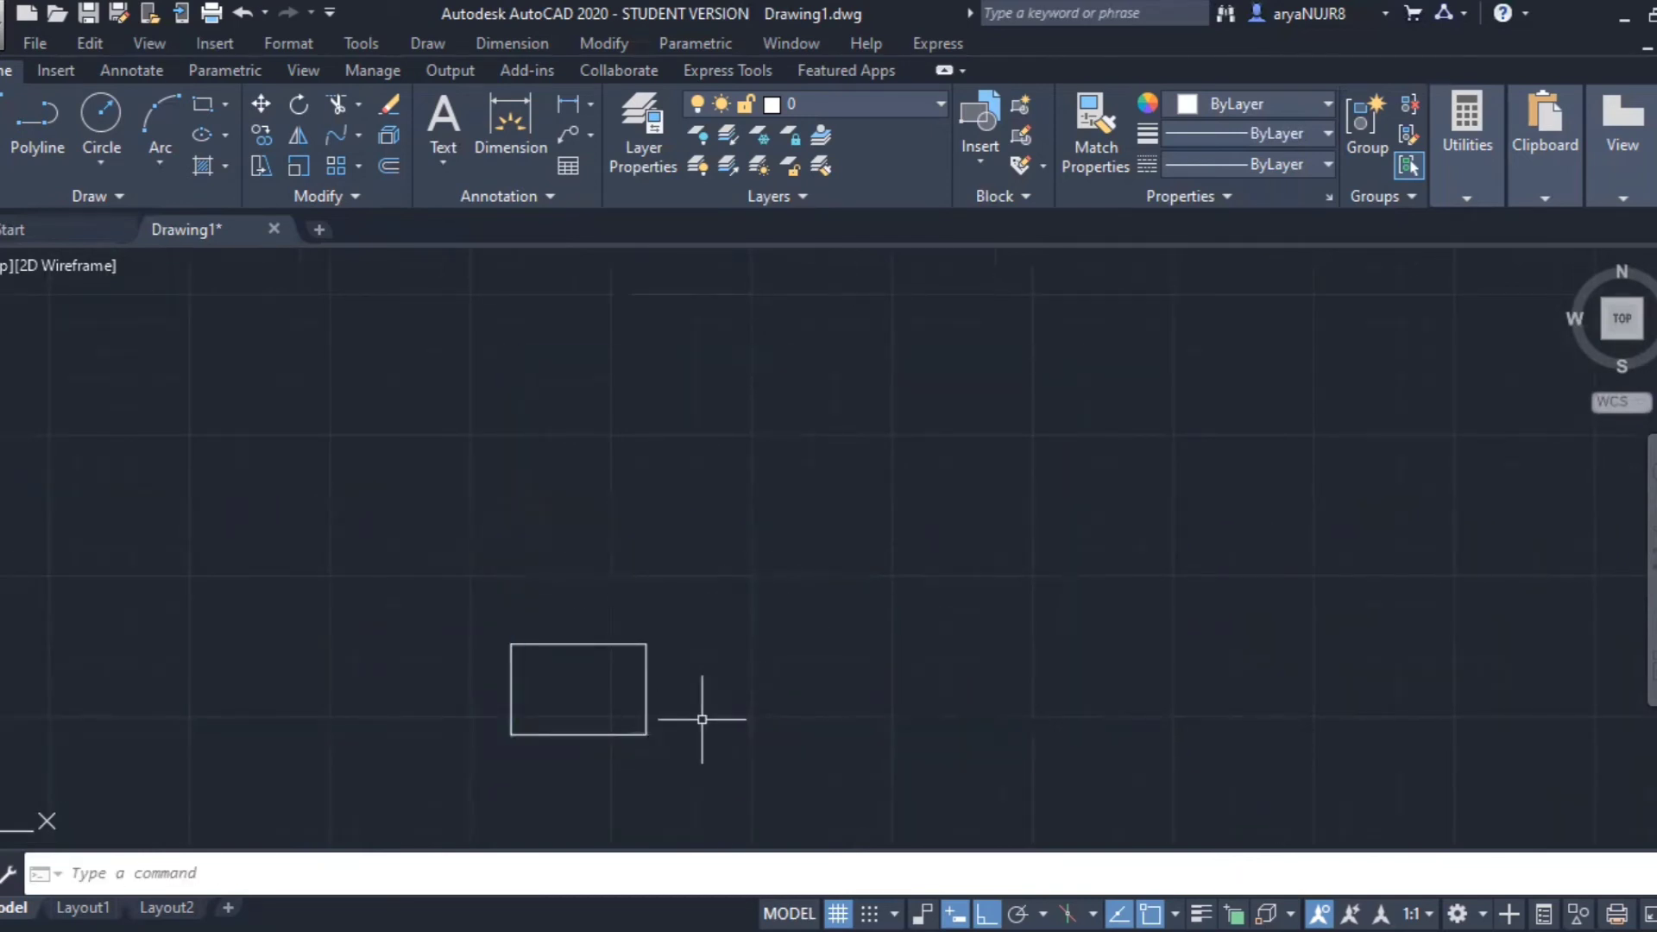
{"action": "scroll", "coordinate": [682, 587], "scroll_direction": "up", "scroll_amount": 4}
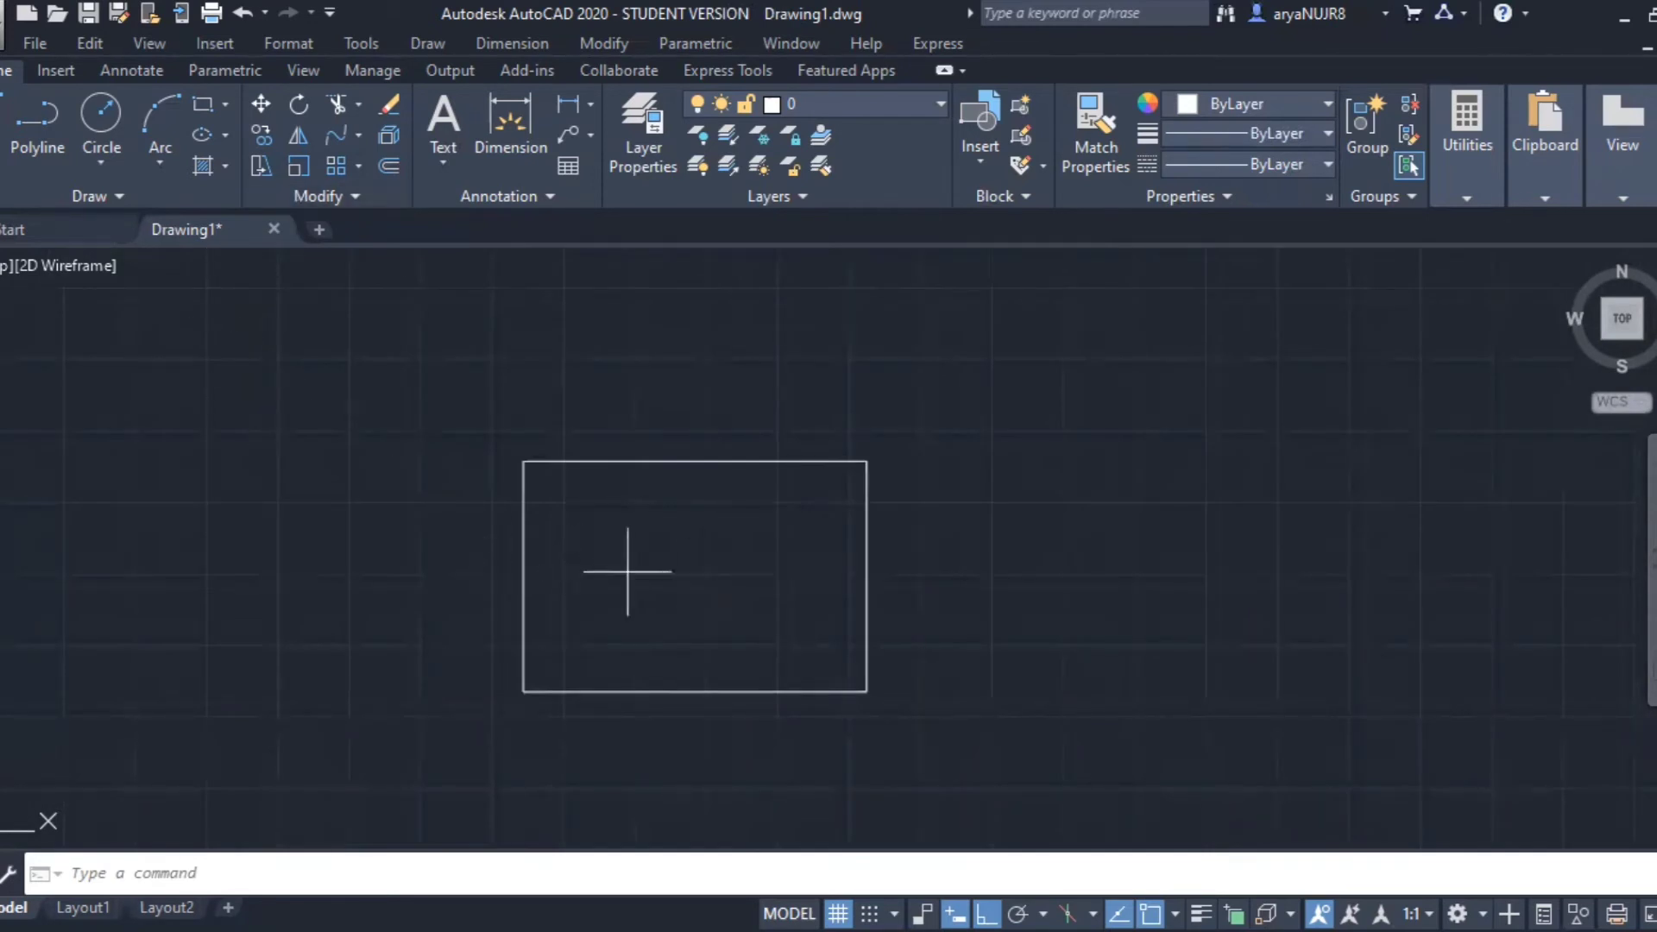
{"action": "left_click", "coordinate": [627, 571]}
{"action": "left_click", "coordinate": [497, 516]}
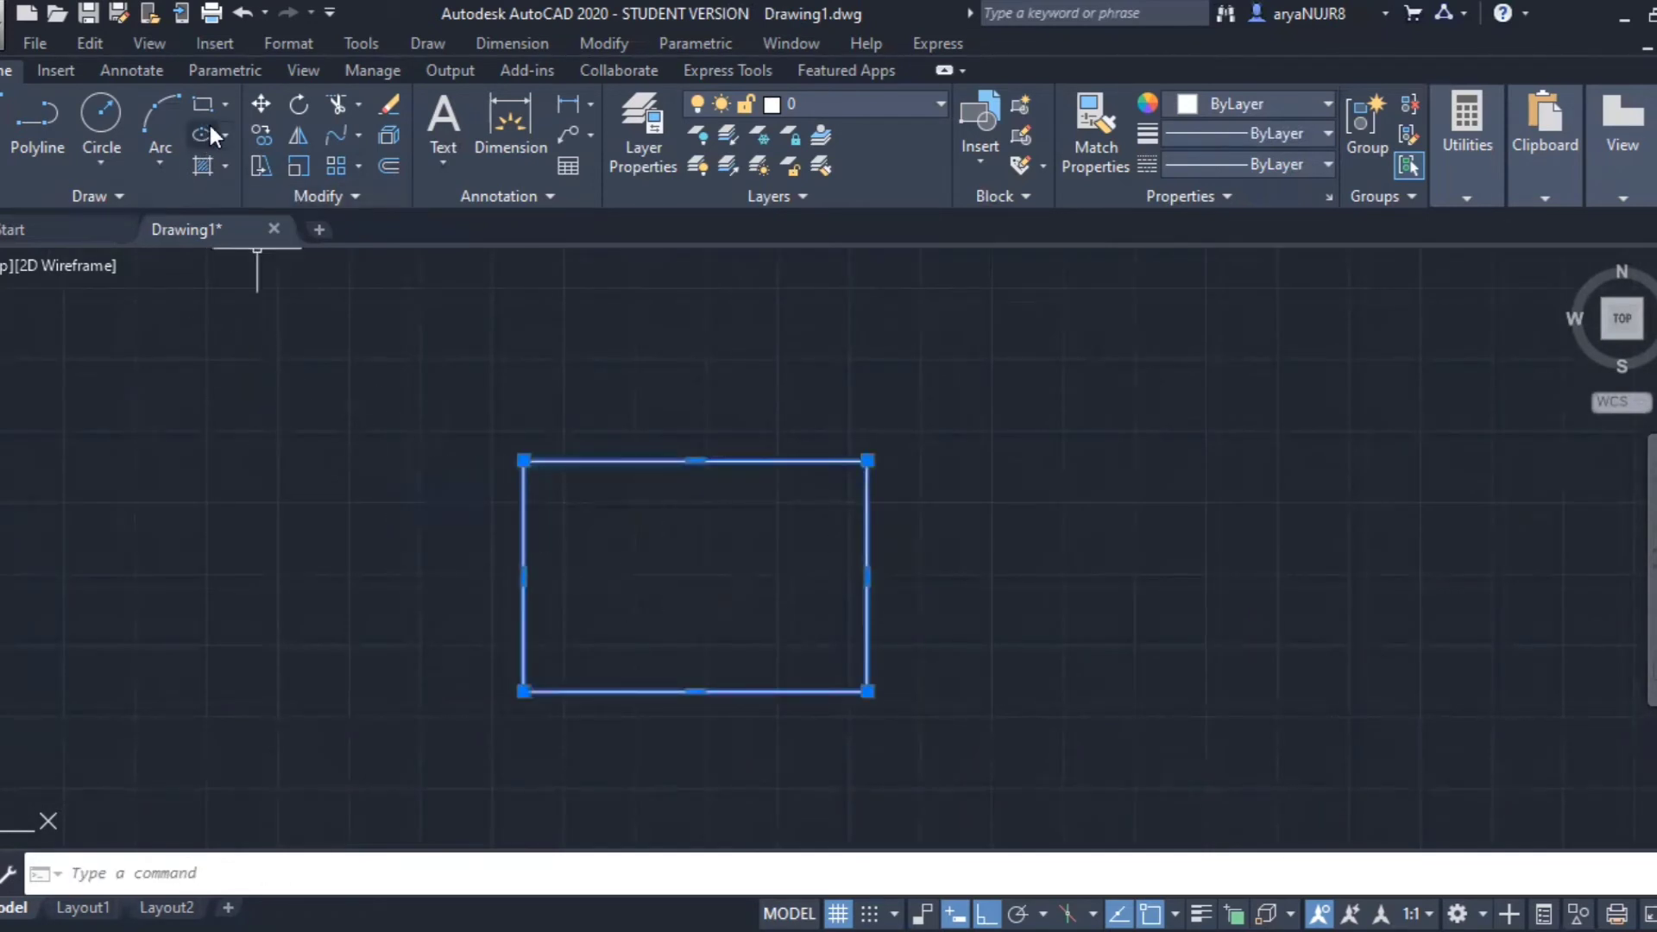
{"action": "left_click", "coordinate": [295, 164]}
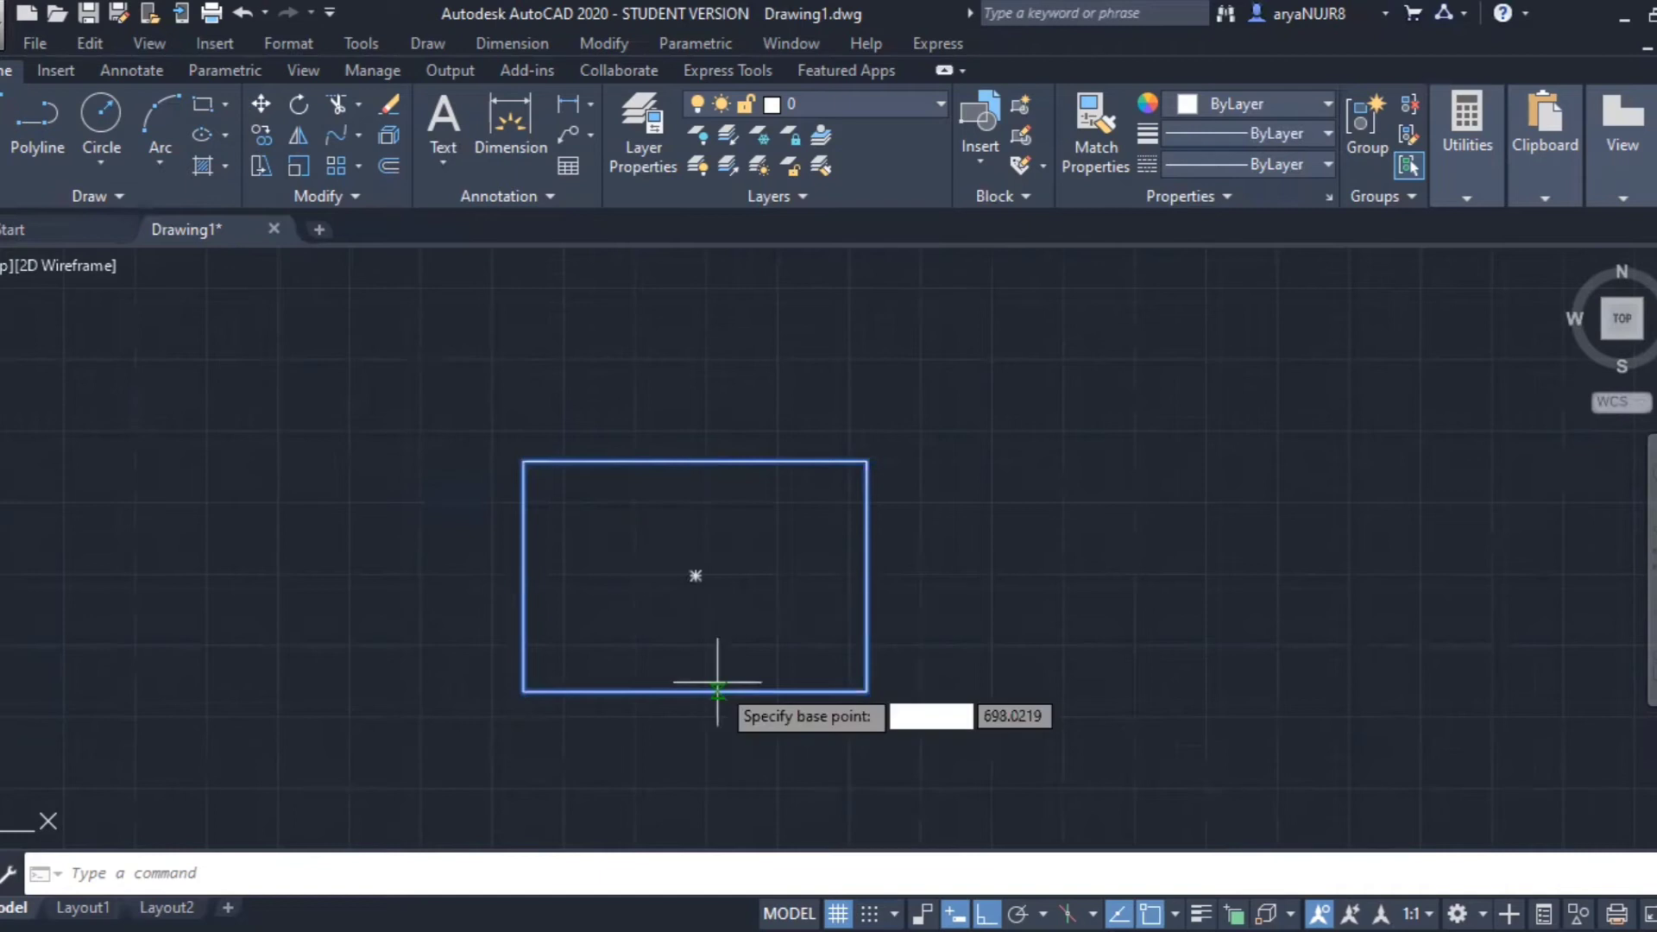
{"action": "left_click", "coordinate": [524, 690]}
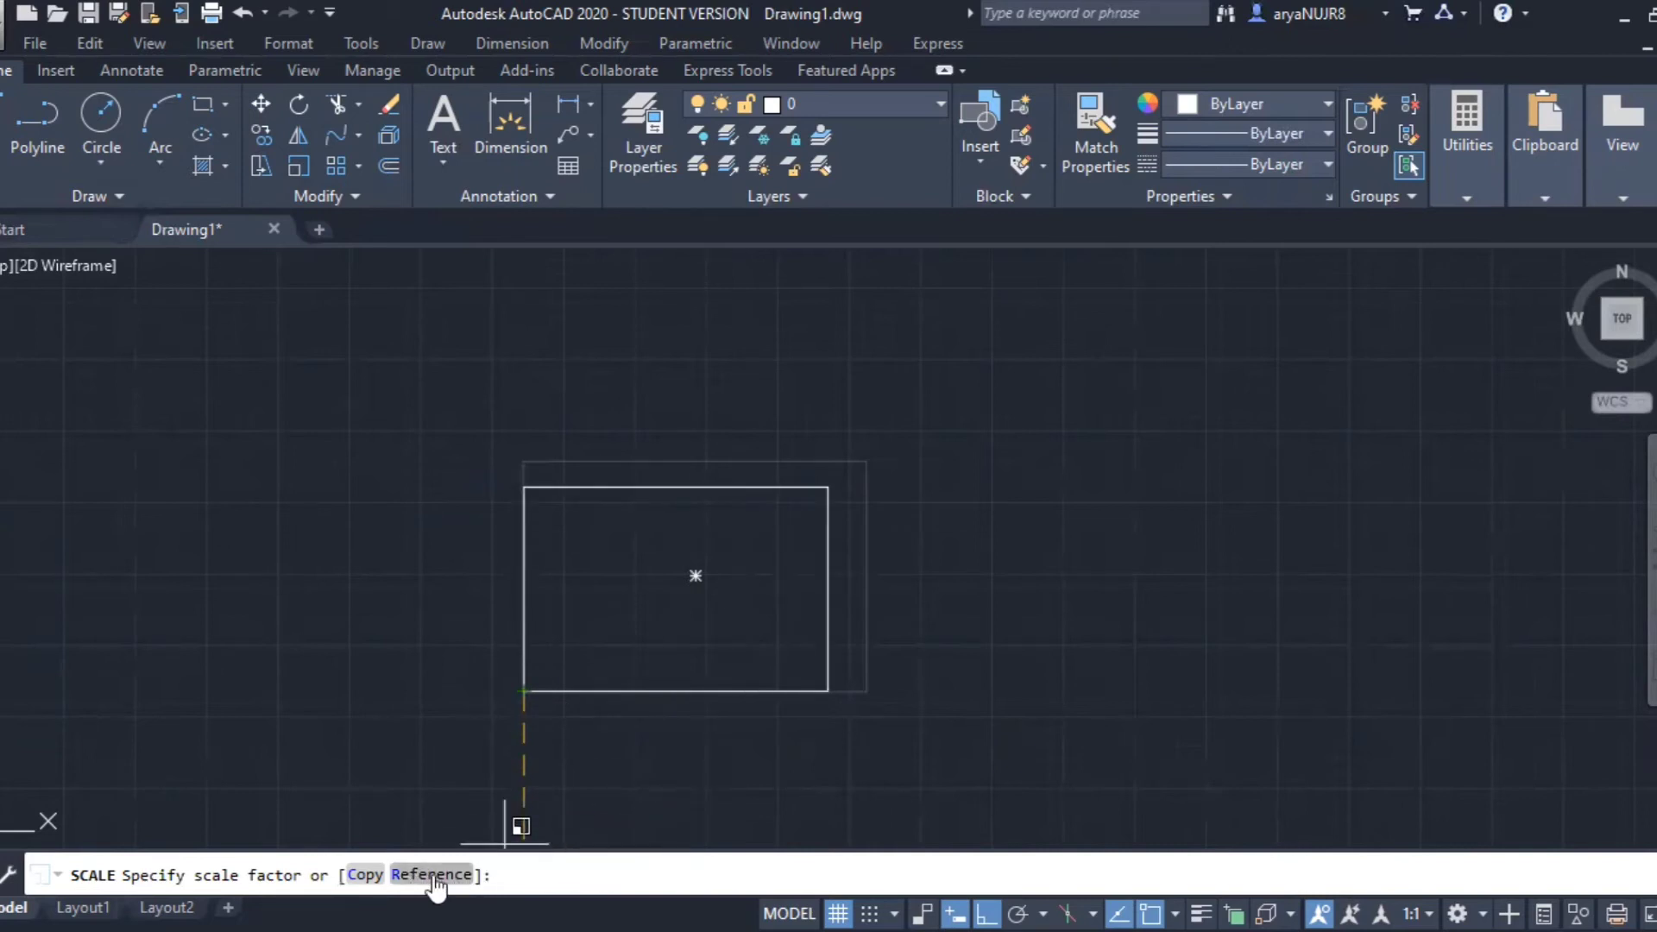
{"action": "key", "text": "Escape"}
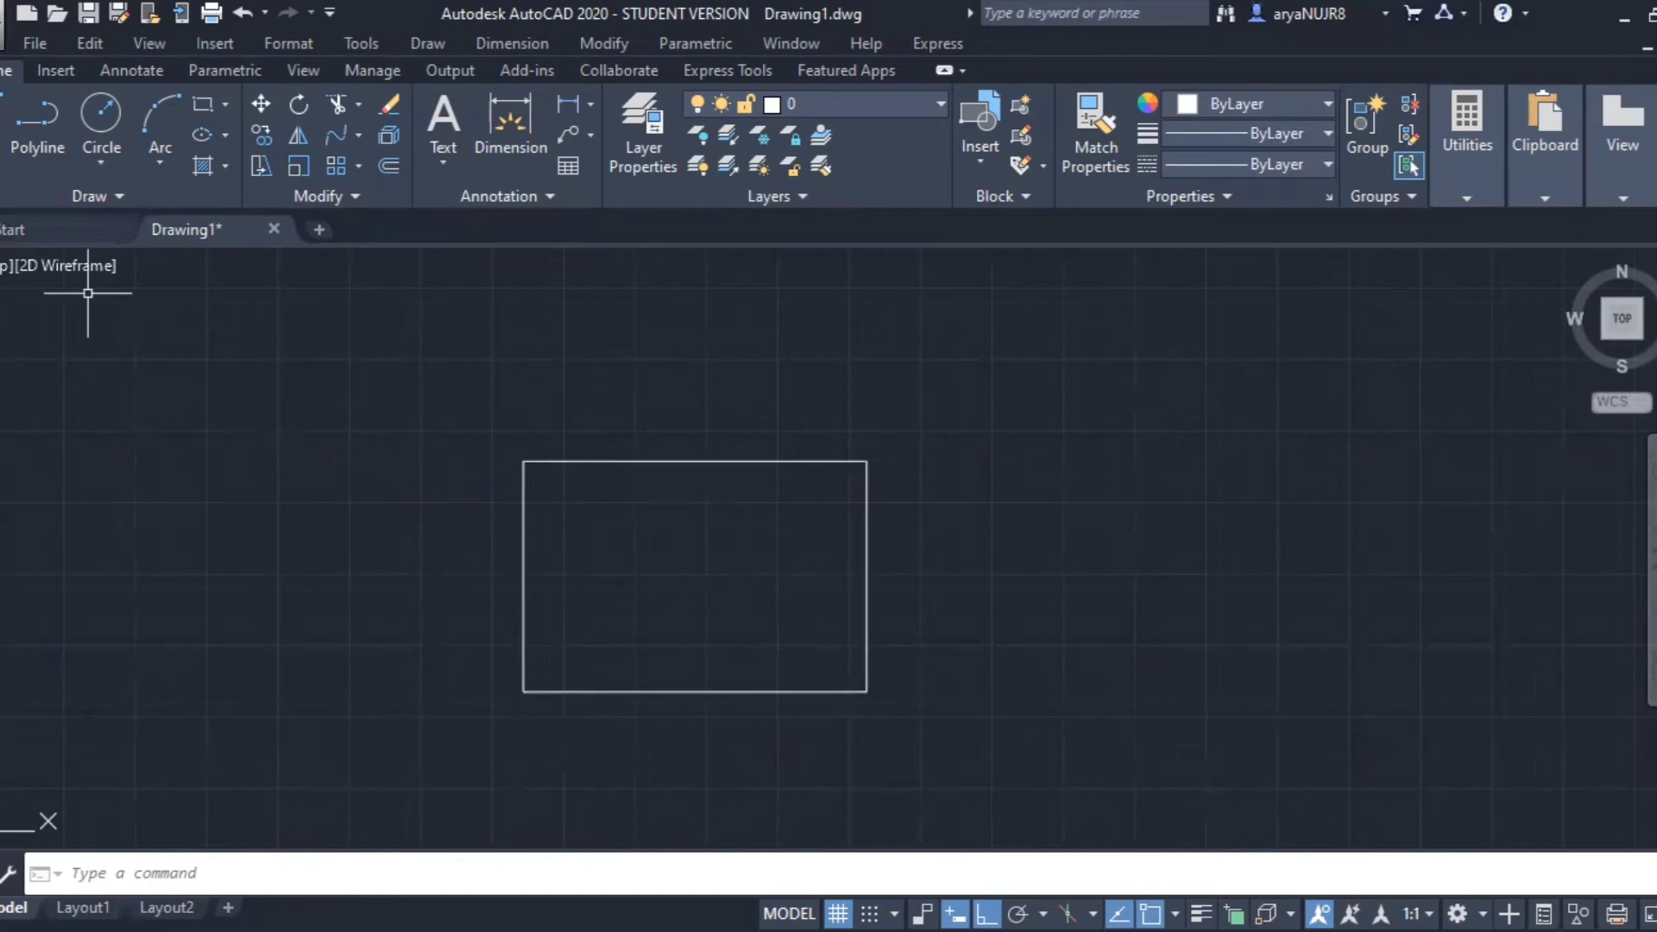
Step: Draw a vertical line about 144 units long a short distance to the right of the rectangle
{"action": "left_click", "coordinate": [2, 130]}
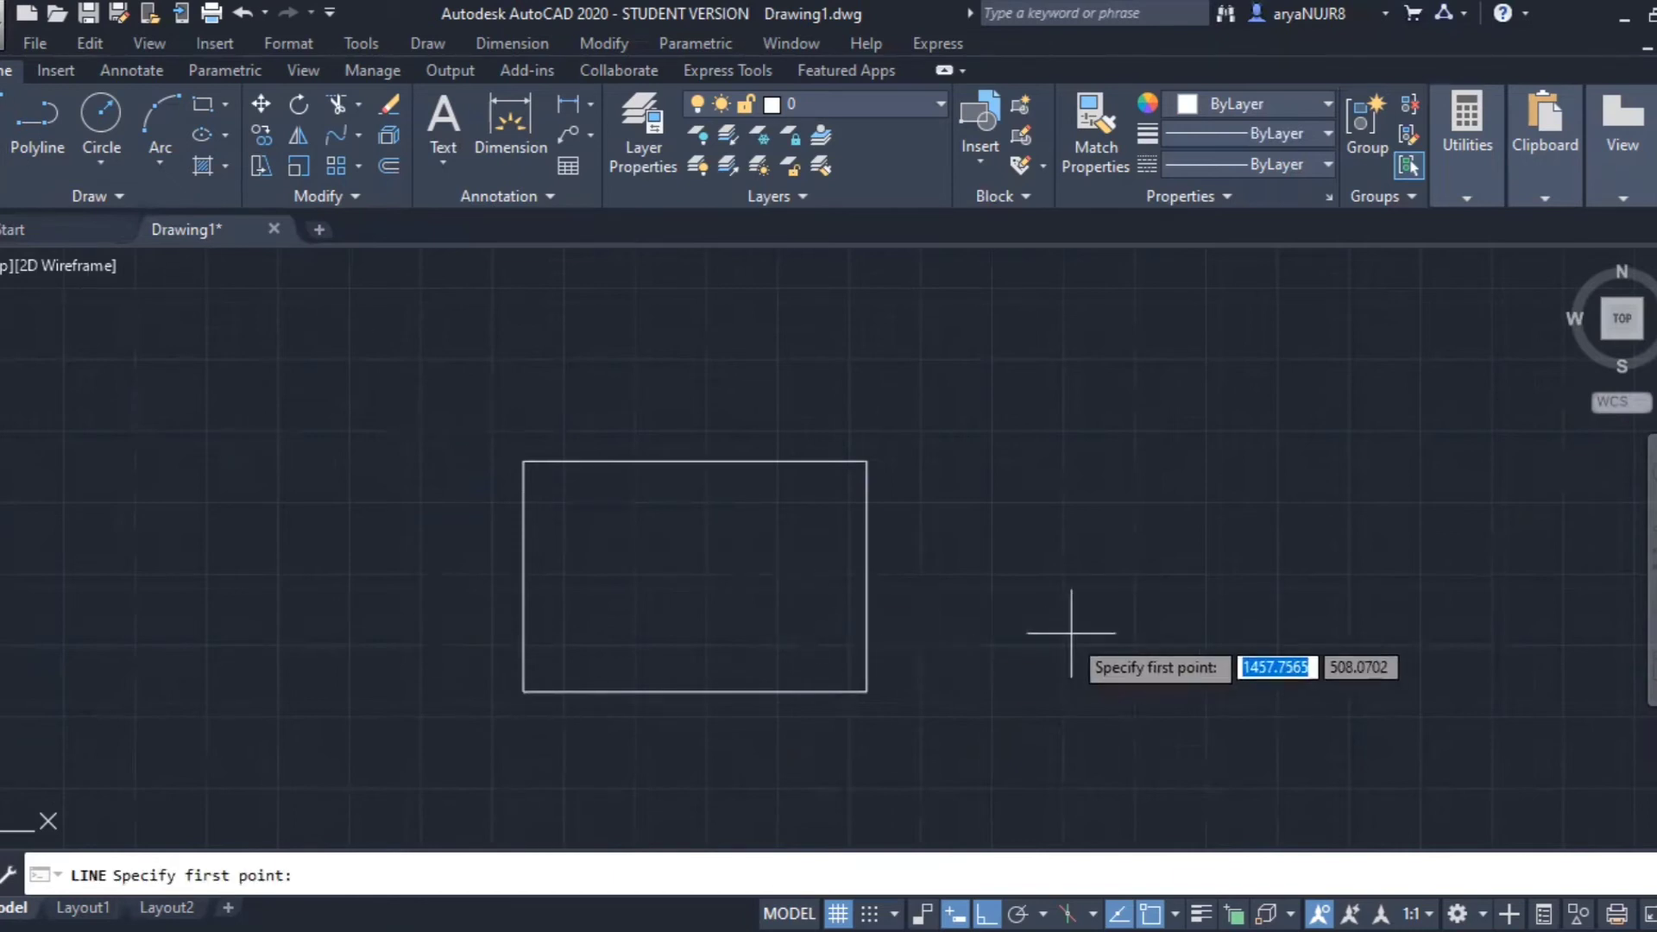
{"action": "middle_click_drag", "start_coordinate": [1069, 633], "coordinate": [876, 606]}
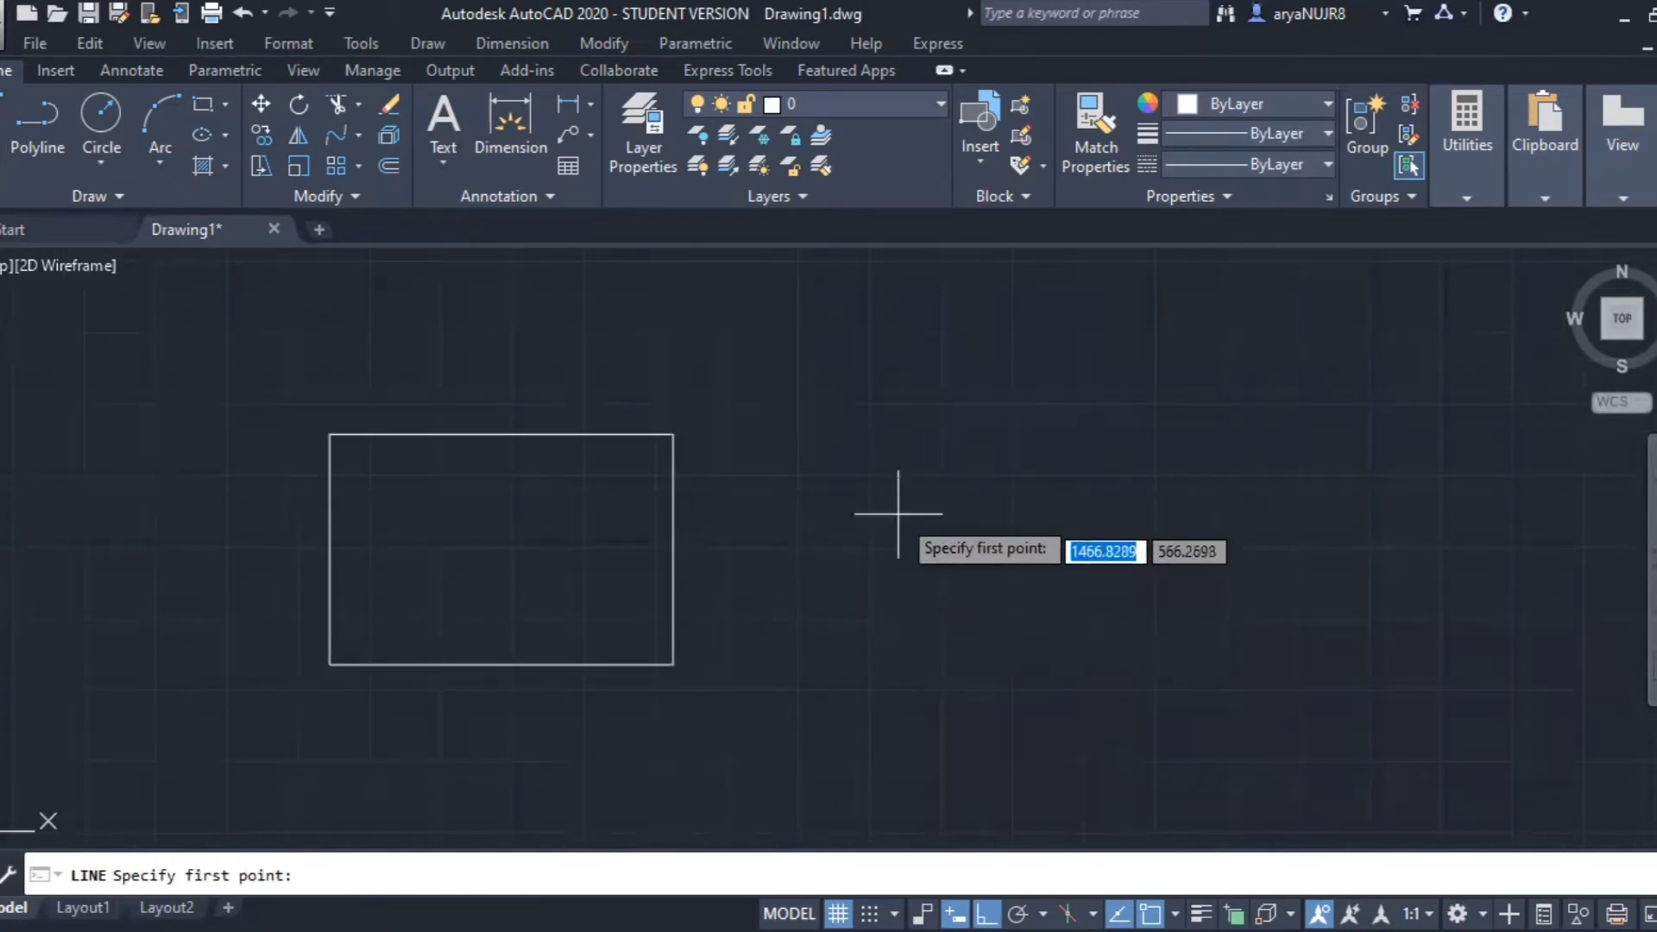
{"action": "left_click", "coordinate": [886, 473]}
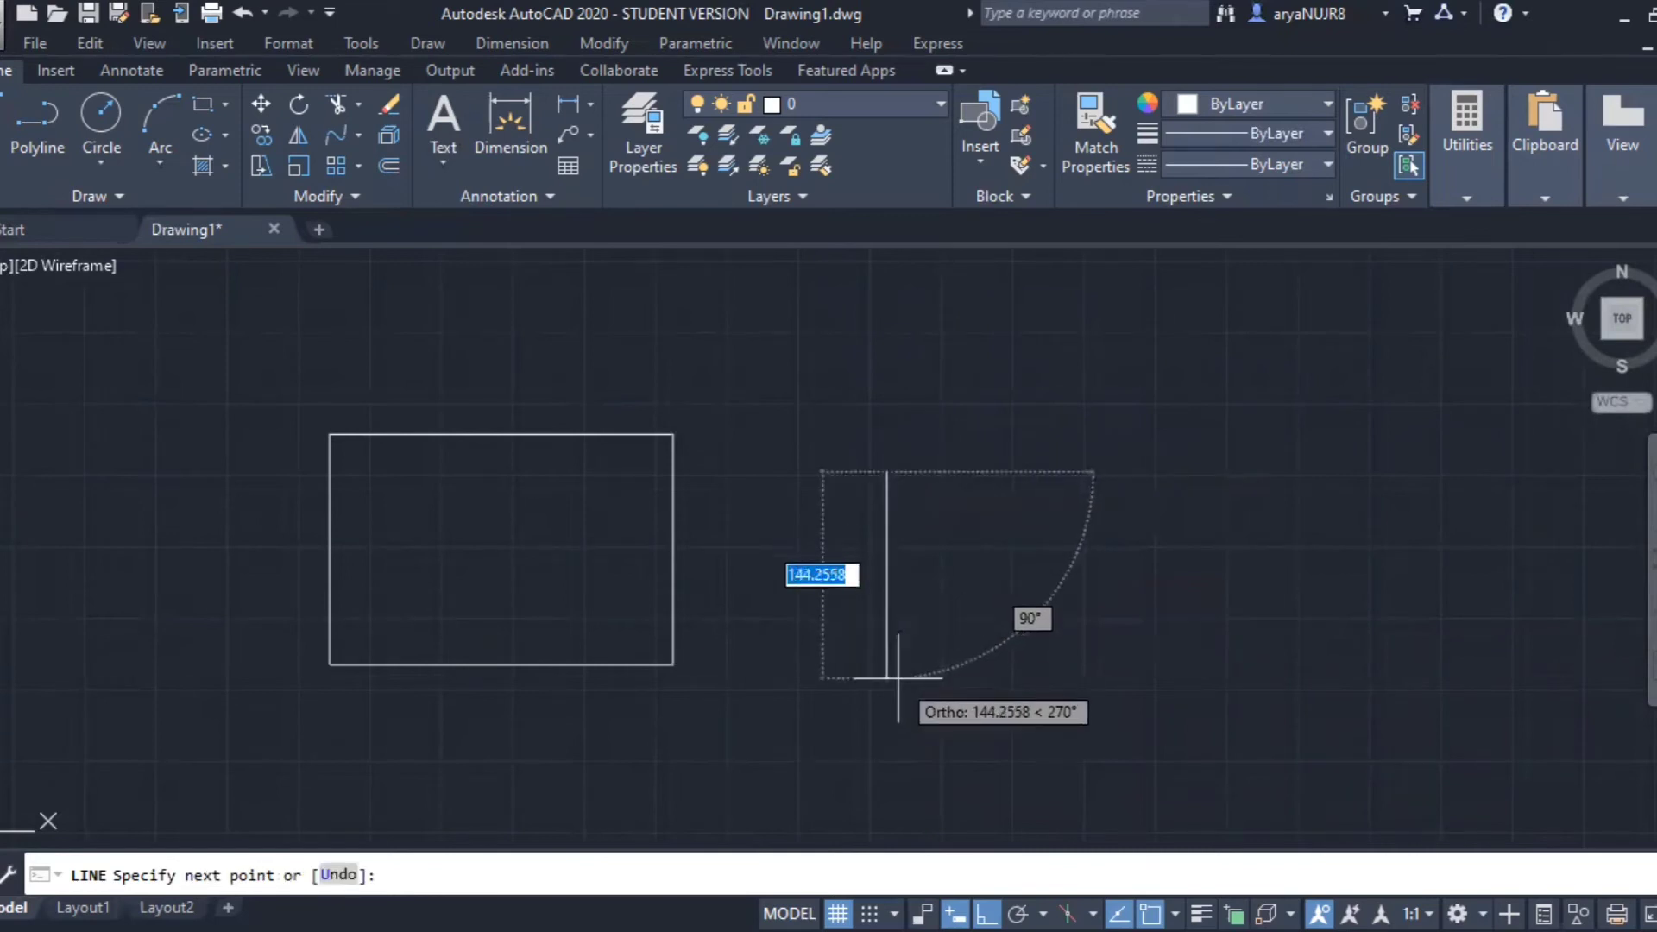
{"action": "left_click", "coordinate": [887, 678]}
{"action": "key", "text": "Escape"}
{"action": "middle_click_drag", "start_coordinate": [1033, 699], "coordinate": [1041, 683]}
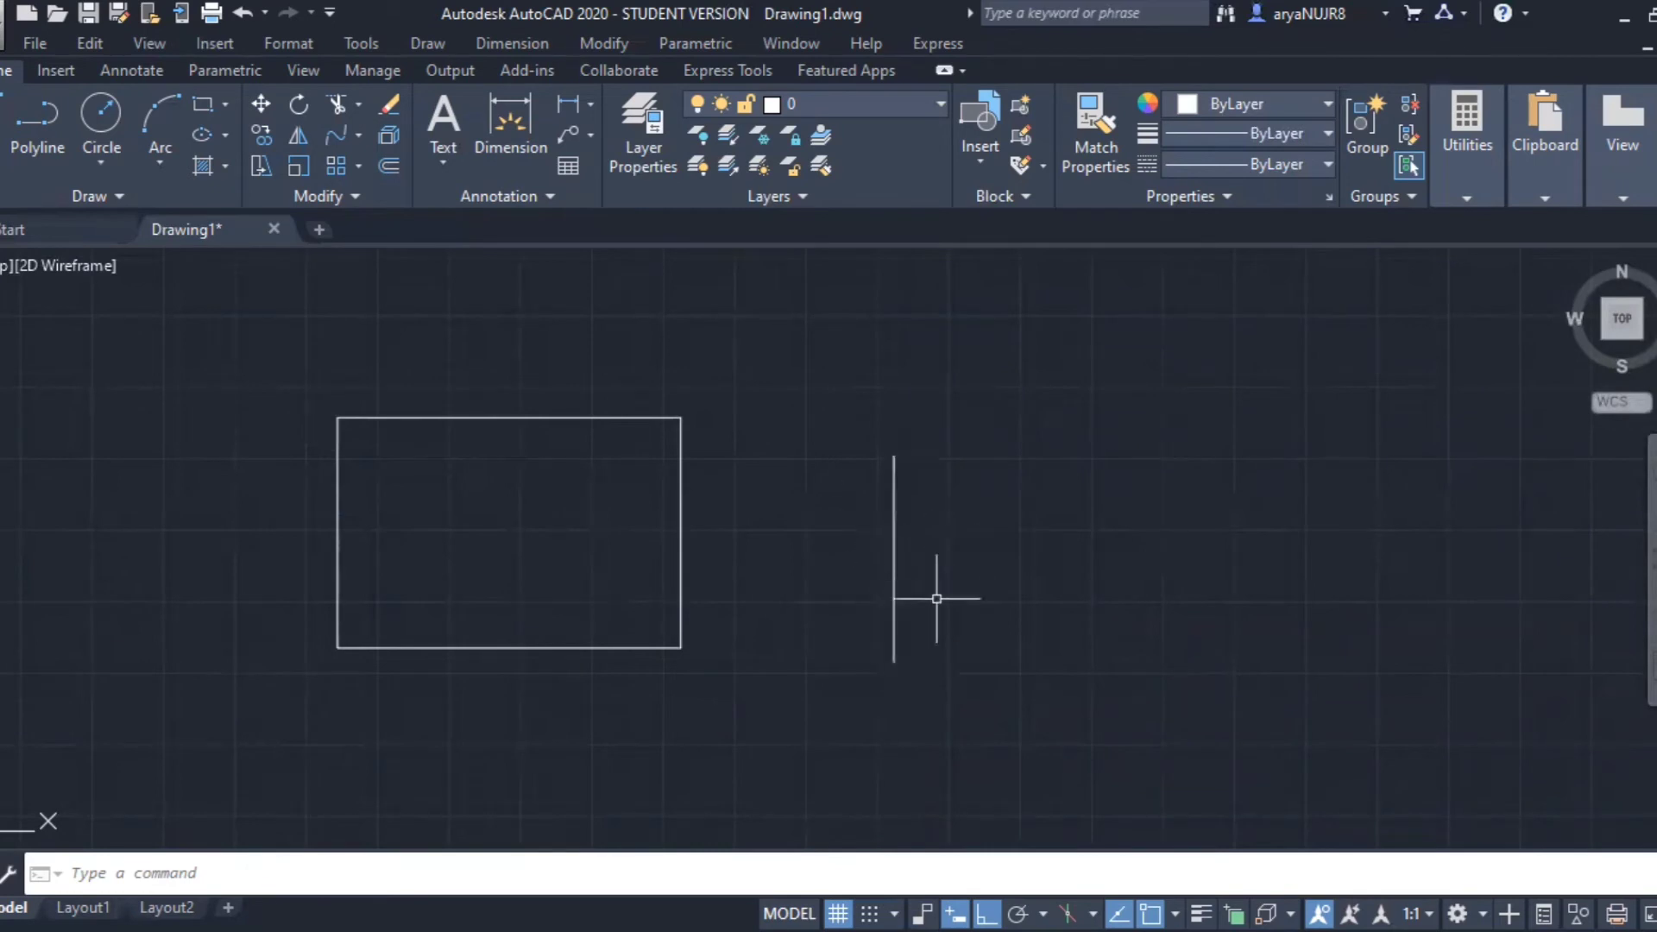
Step: Scale the rectangle from its lower-left corner using Reference, with its bottom edge as reference length, so its right side reaches the vertical line
{"action": "middle_click_drag", "start_coordinate": [707, 584], "coordinate": [739, 581]}
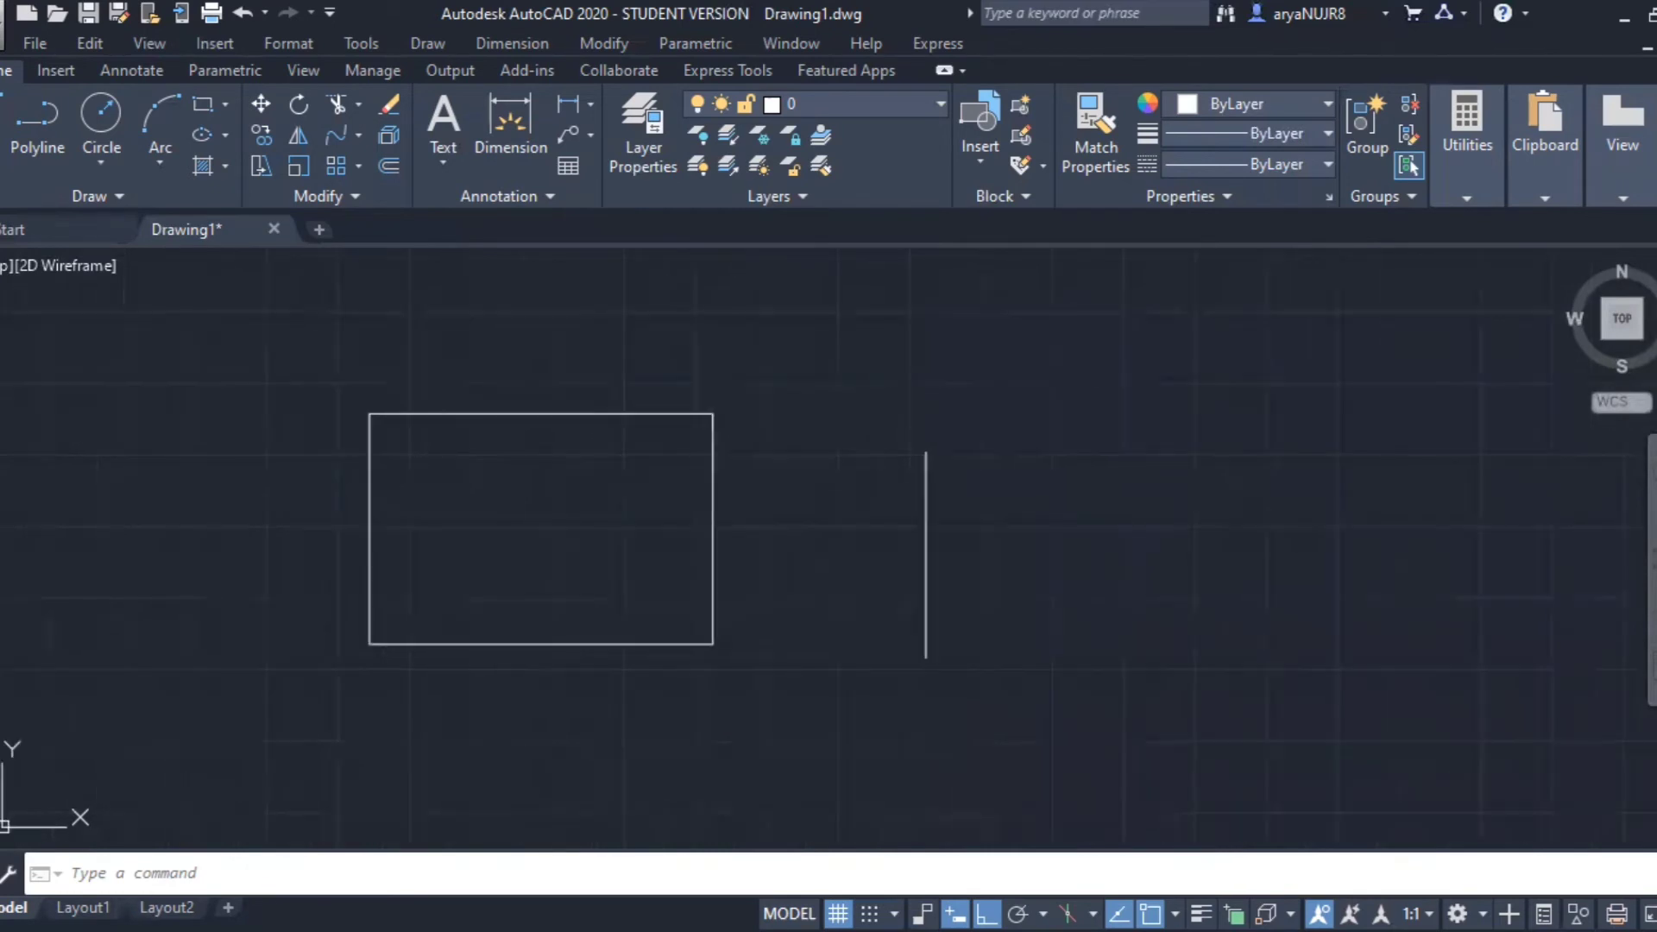
{"action": "left_click", "coordinate": [418, 432]}
{"action": "left_click", "coordinate": [288, 359]}
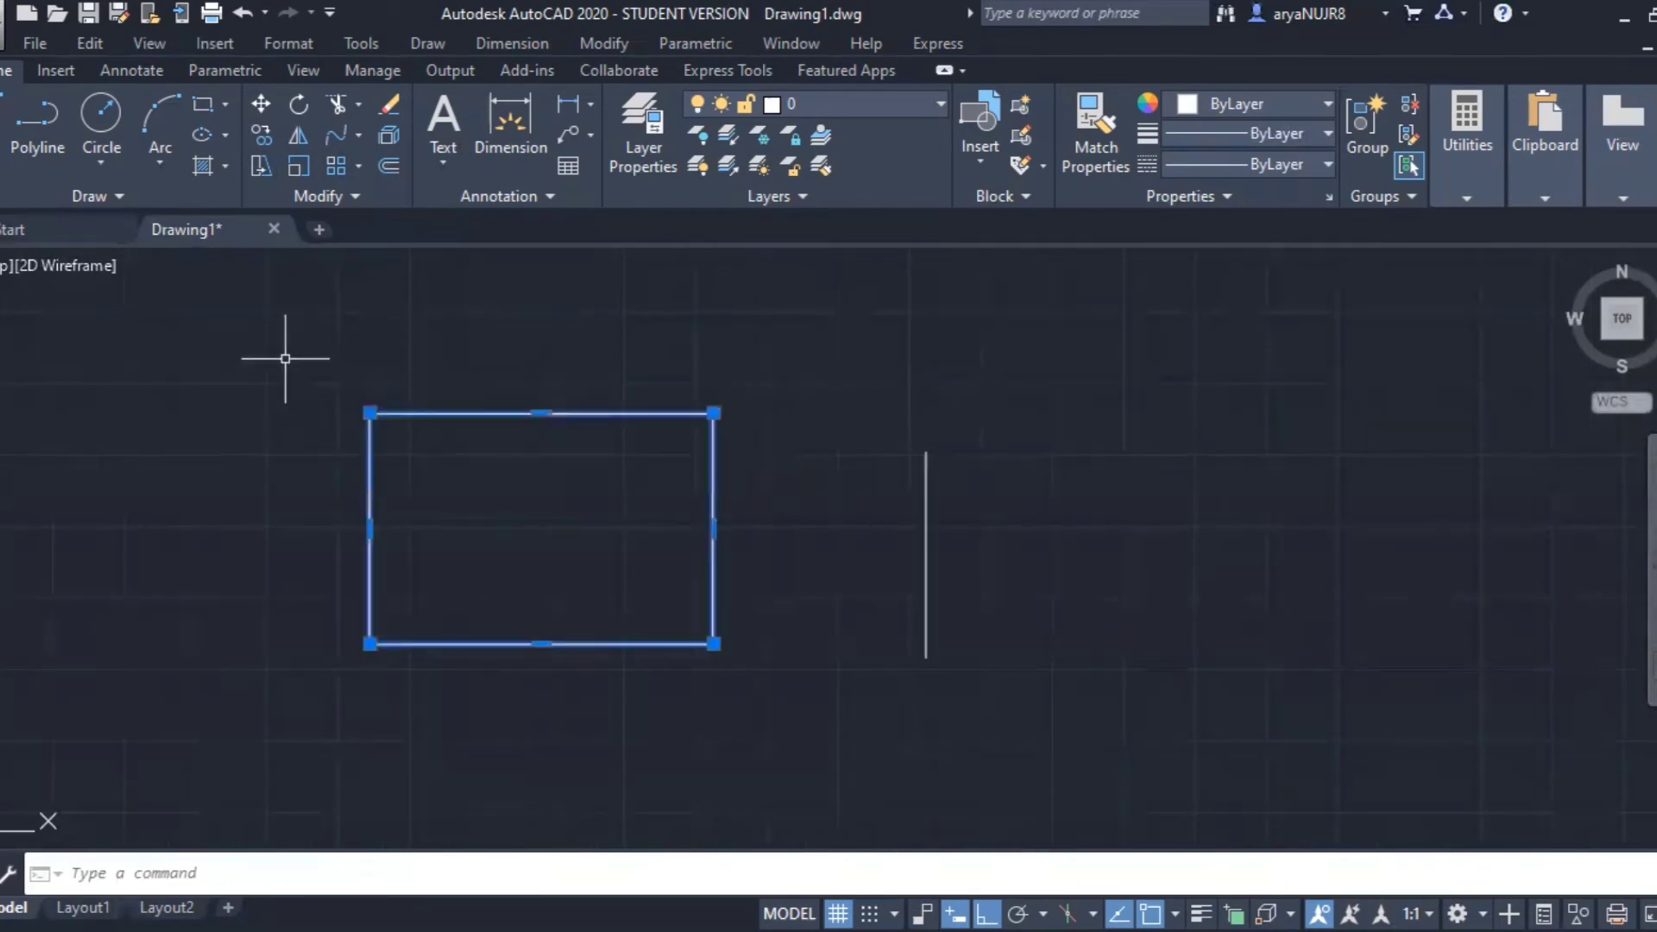
{"action": "left_click", "coordinate": [297, 166]}
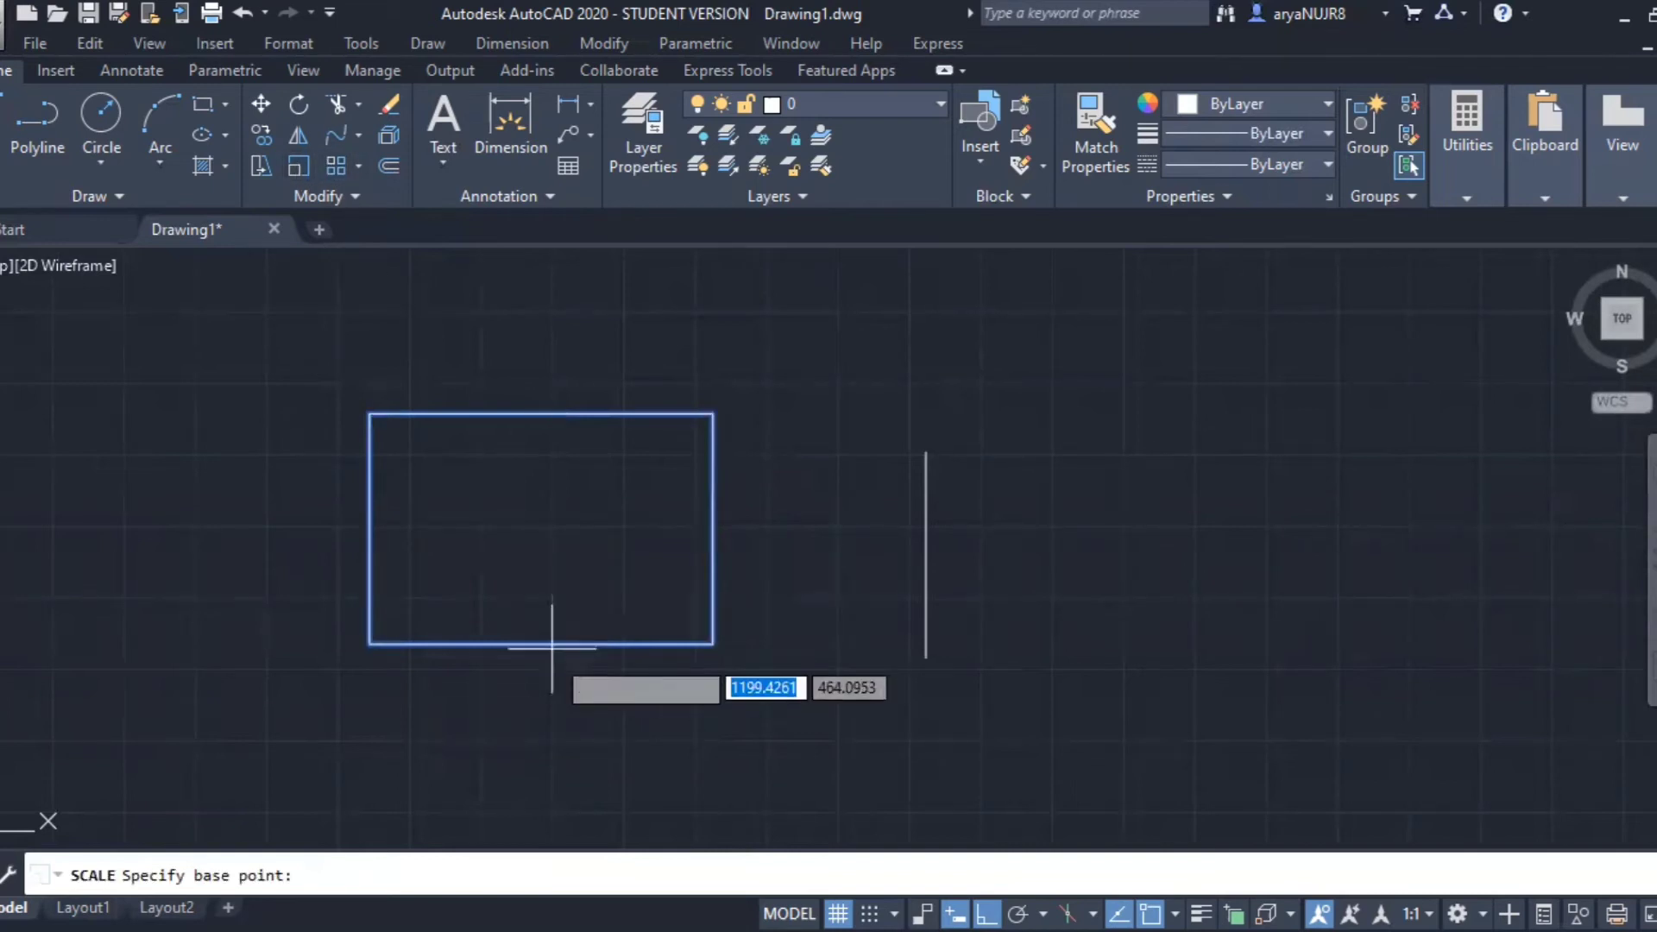
{"action": "left_click", "coordinate": [369, 649]}
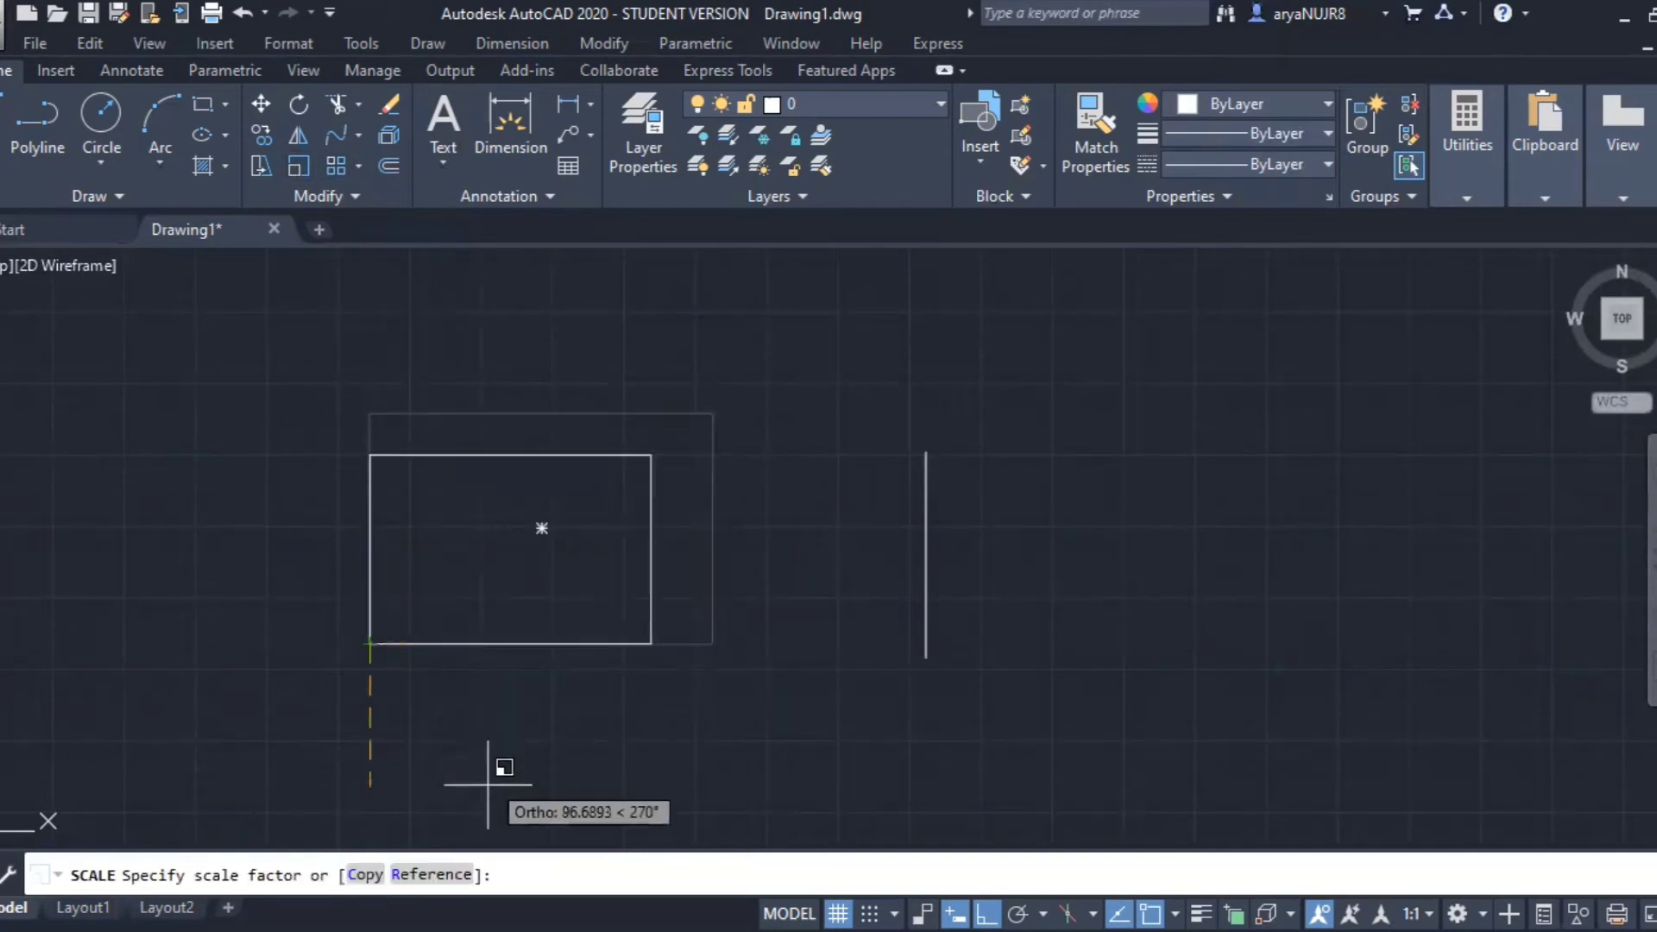
{"action": "left_click", "coordinate": [431, 875]}
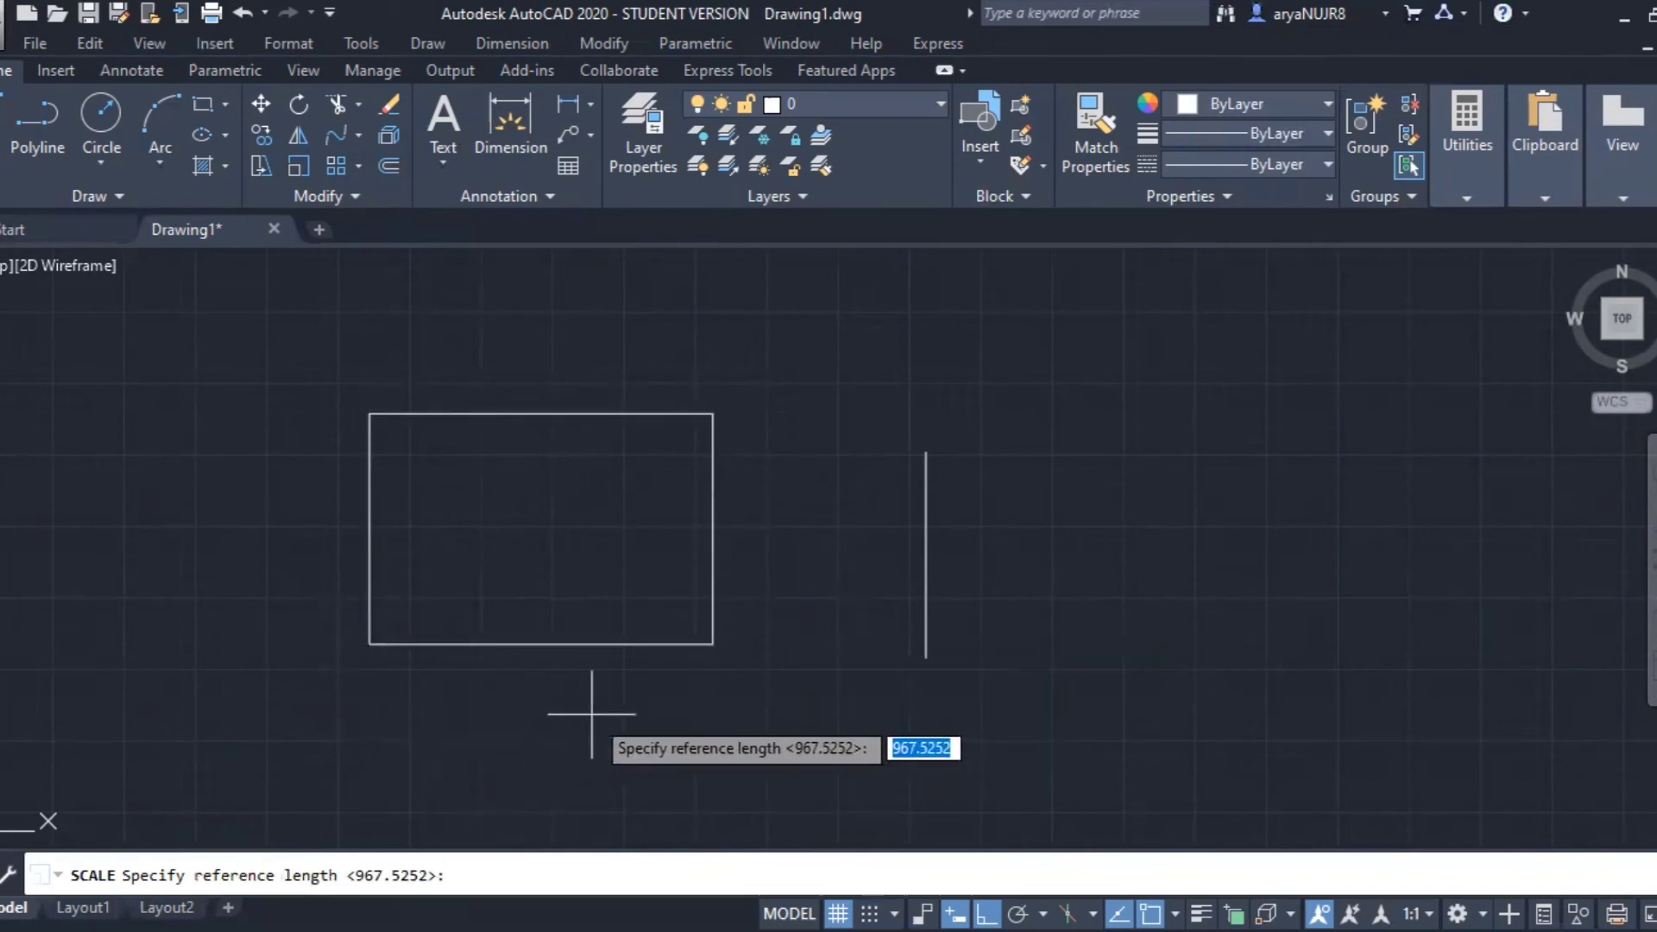
{"action": "left_click", "coordinate": [369, 643]}
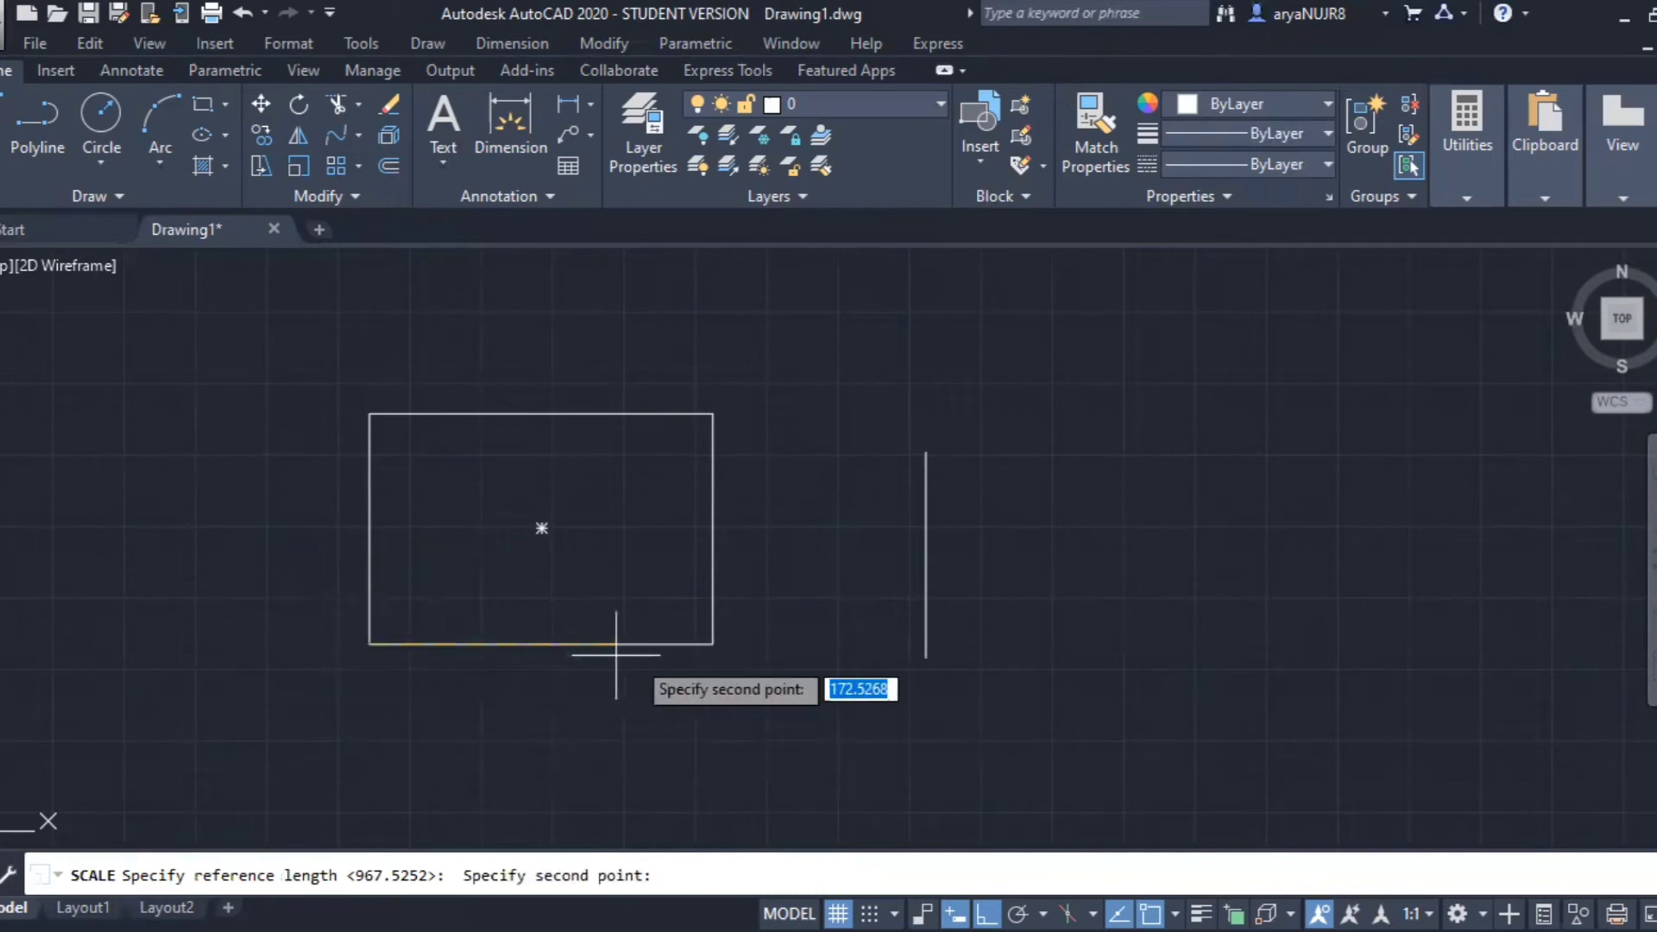
{"action": "left_click", "coordinate": [713, 644]}
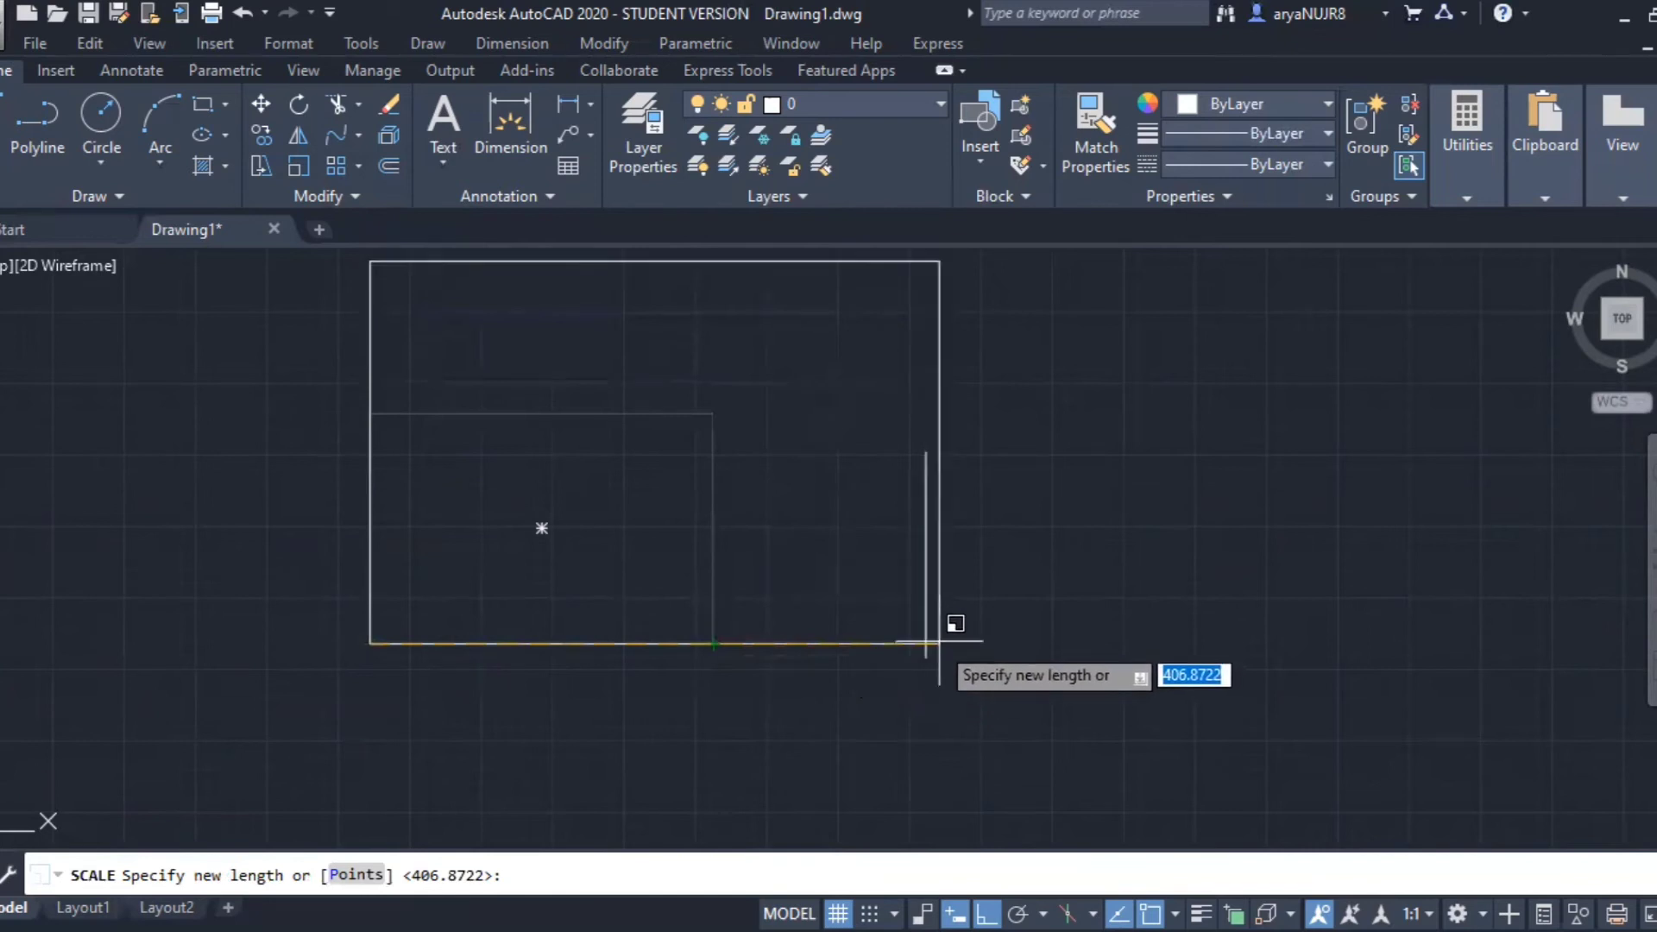
{"action": "left_click", "coordinate": [920, 643]}
{"action": "scroll", "coordinate": [1018, 686], "scroll_direction": "down", "scroll_amount": 4}
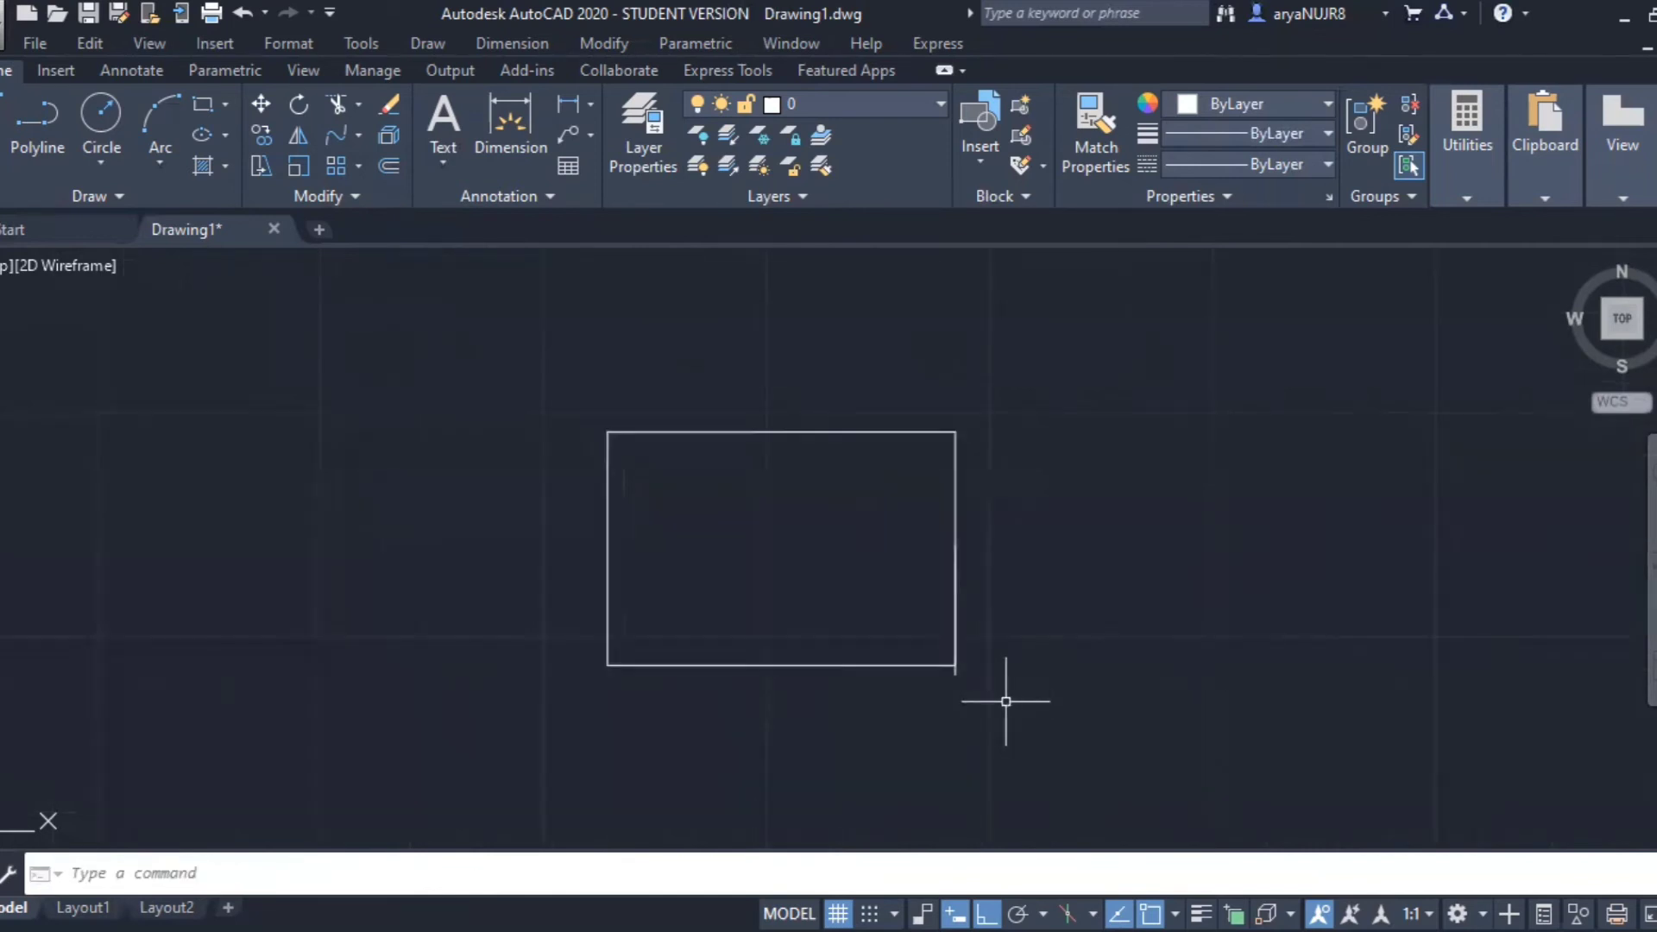
Step: Delete the scaled rectangle and the vertical line
{"action": "middle_click_drag", "start_coordinate": [1042, 679], "coordinate": [913, 656]}
{"action": "left_click", "coordinate": [955, 725]}
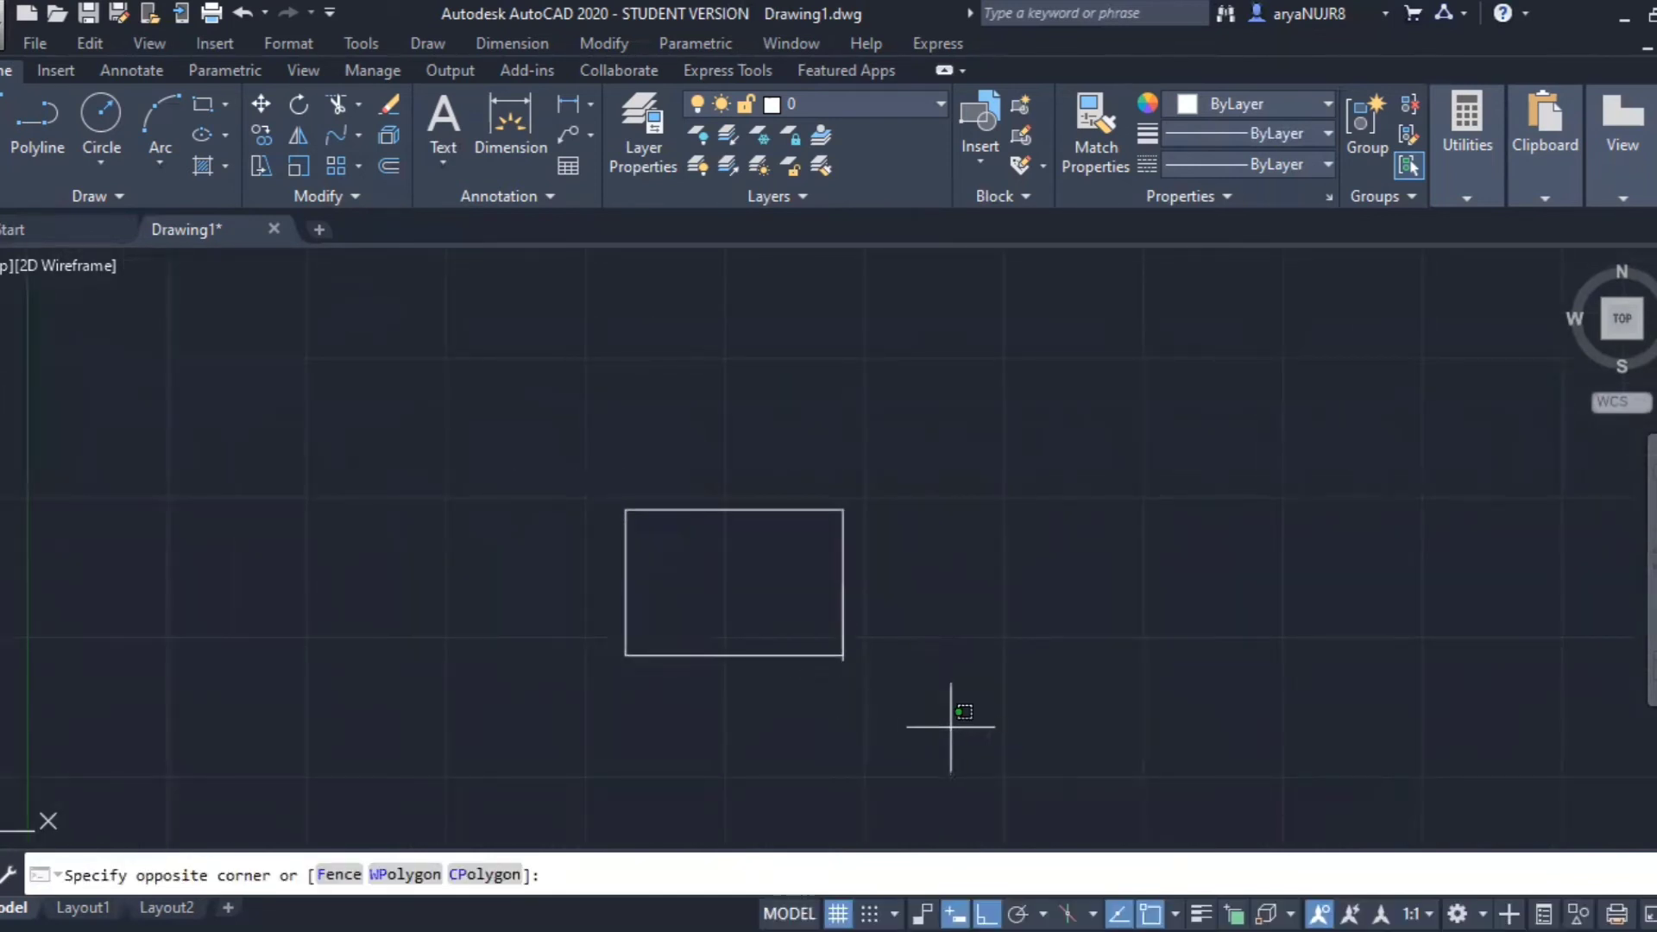
{"action": "left_click", "coordinate": [769, 566]}
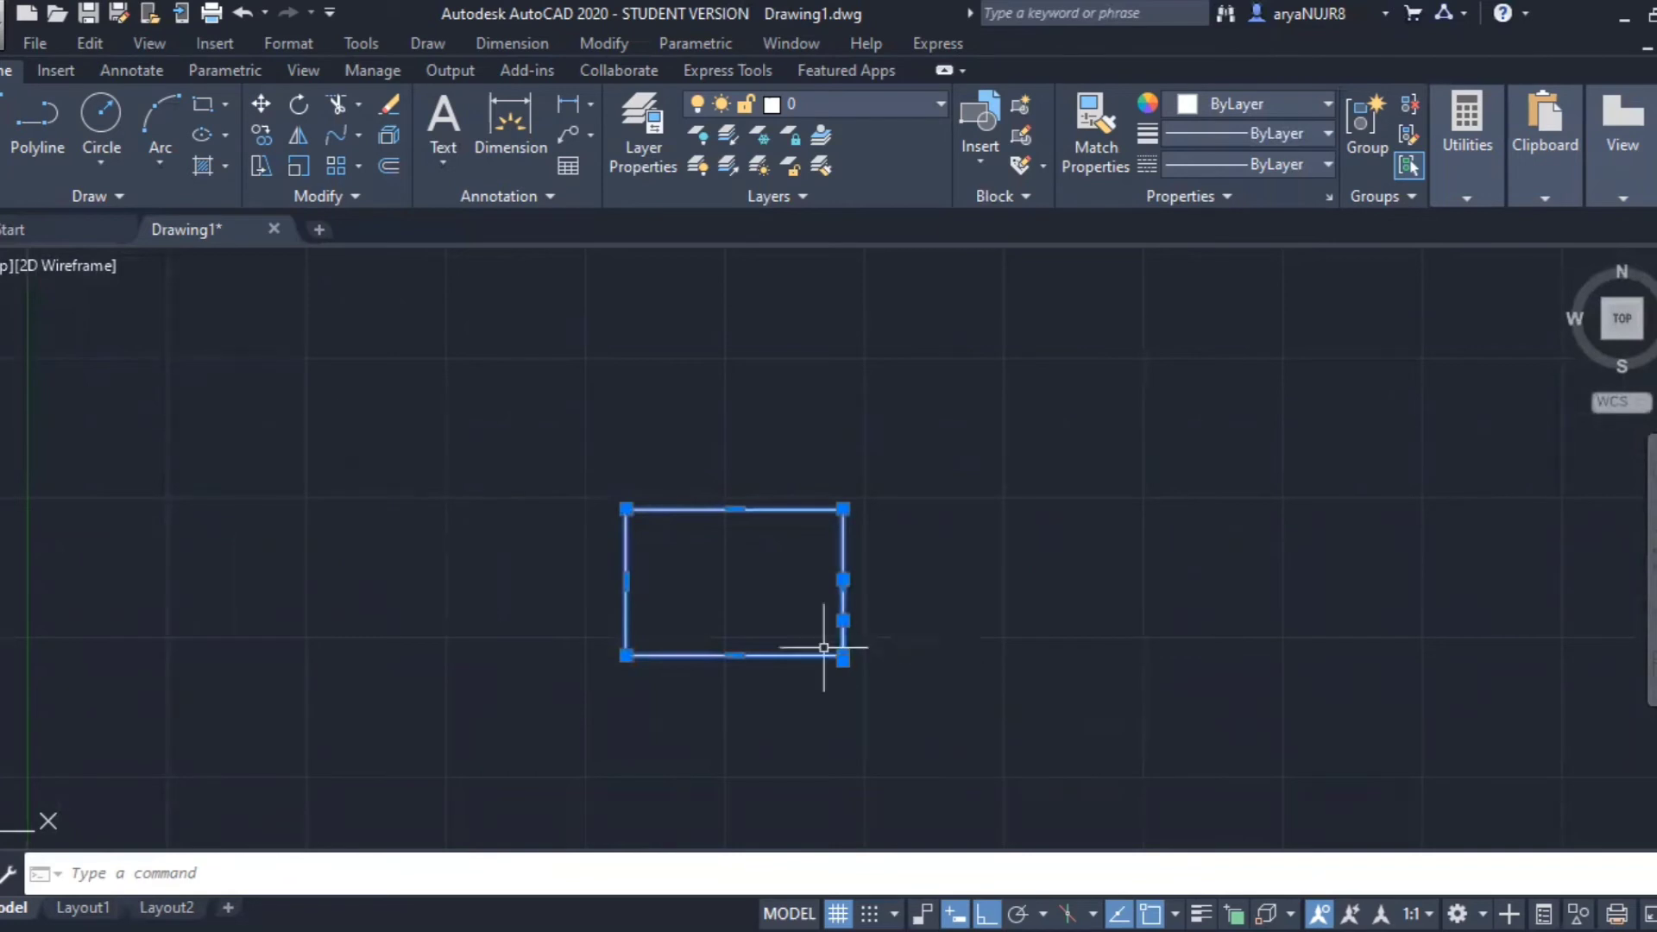
{"action": "key", "text": "Delete"}
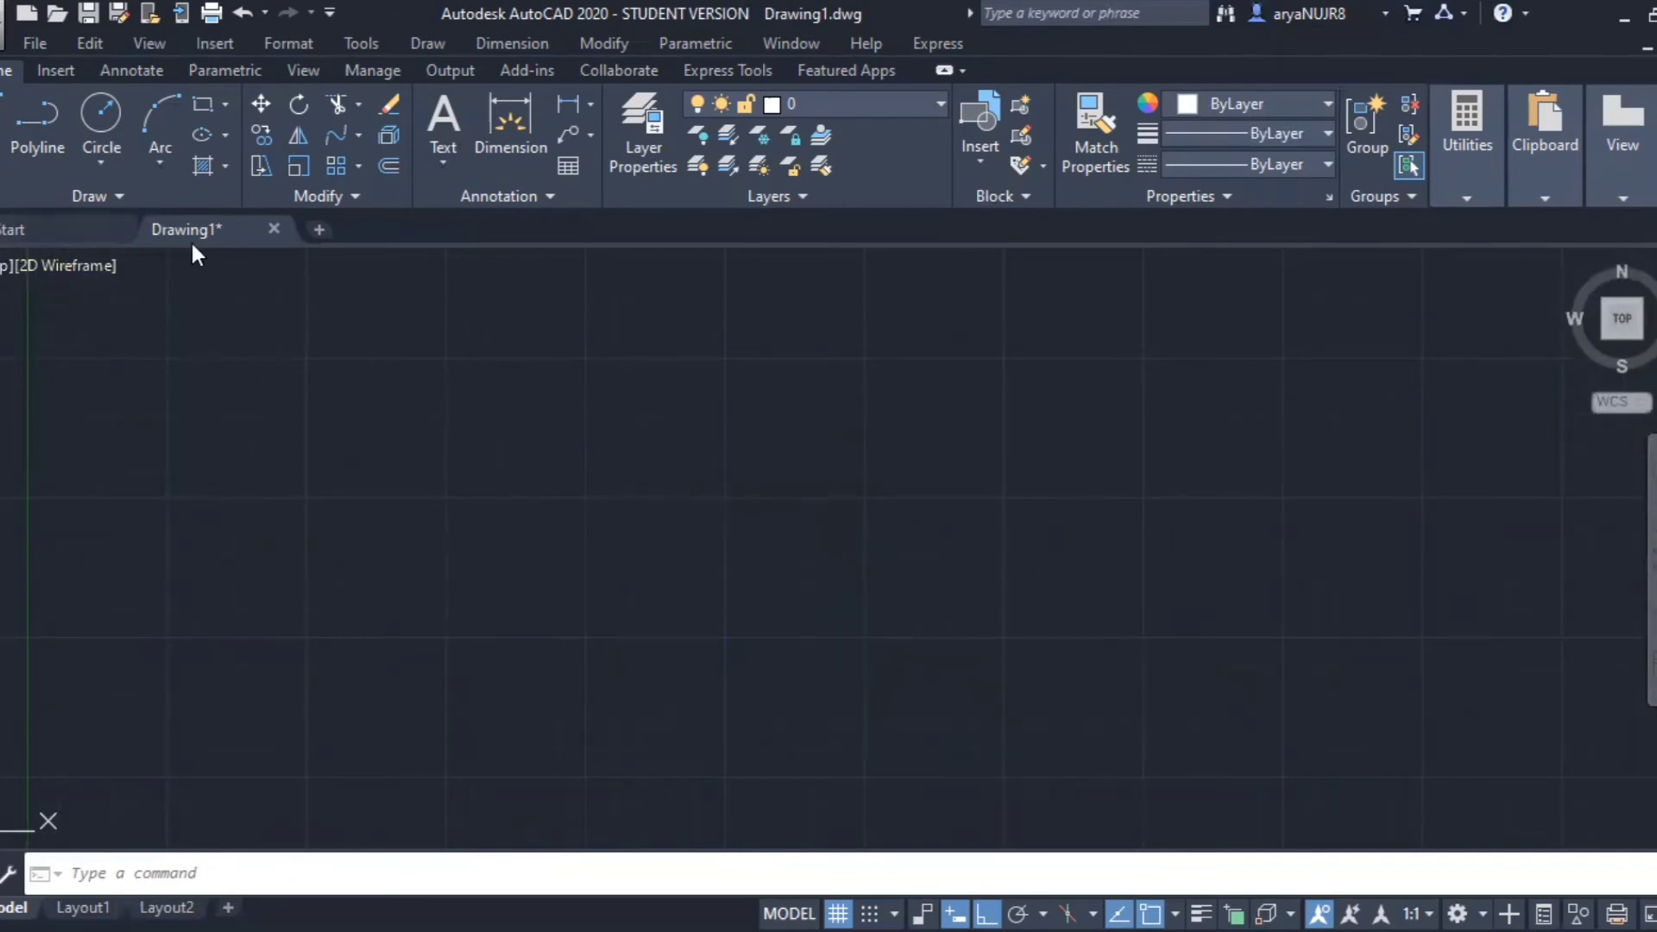
Step: Draw a new rectangle by two opposite corners, about one and a half times as wide as it is high
{"action": "left_click", "coordinate": [202, 103]}
{"action": "left_click", "coordinate": [301, 408]}
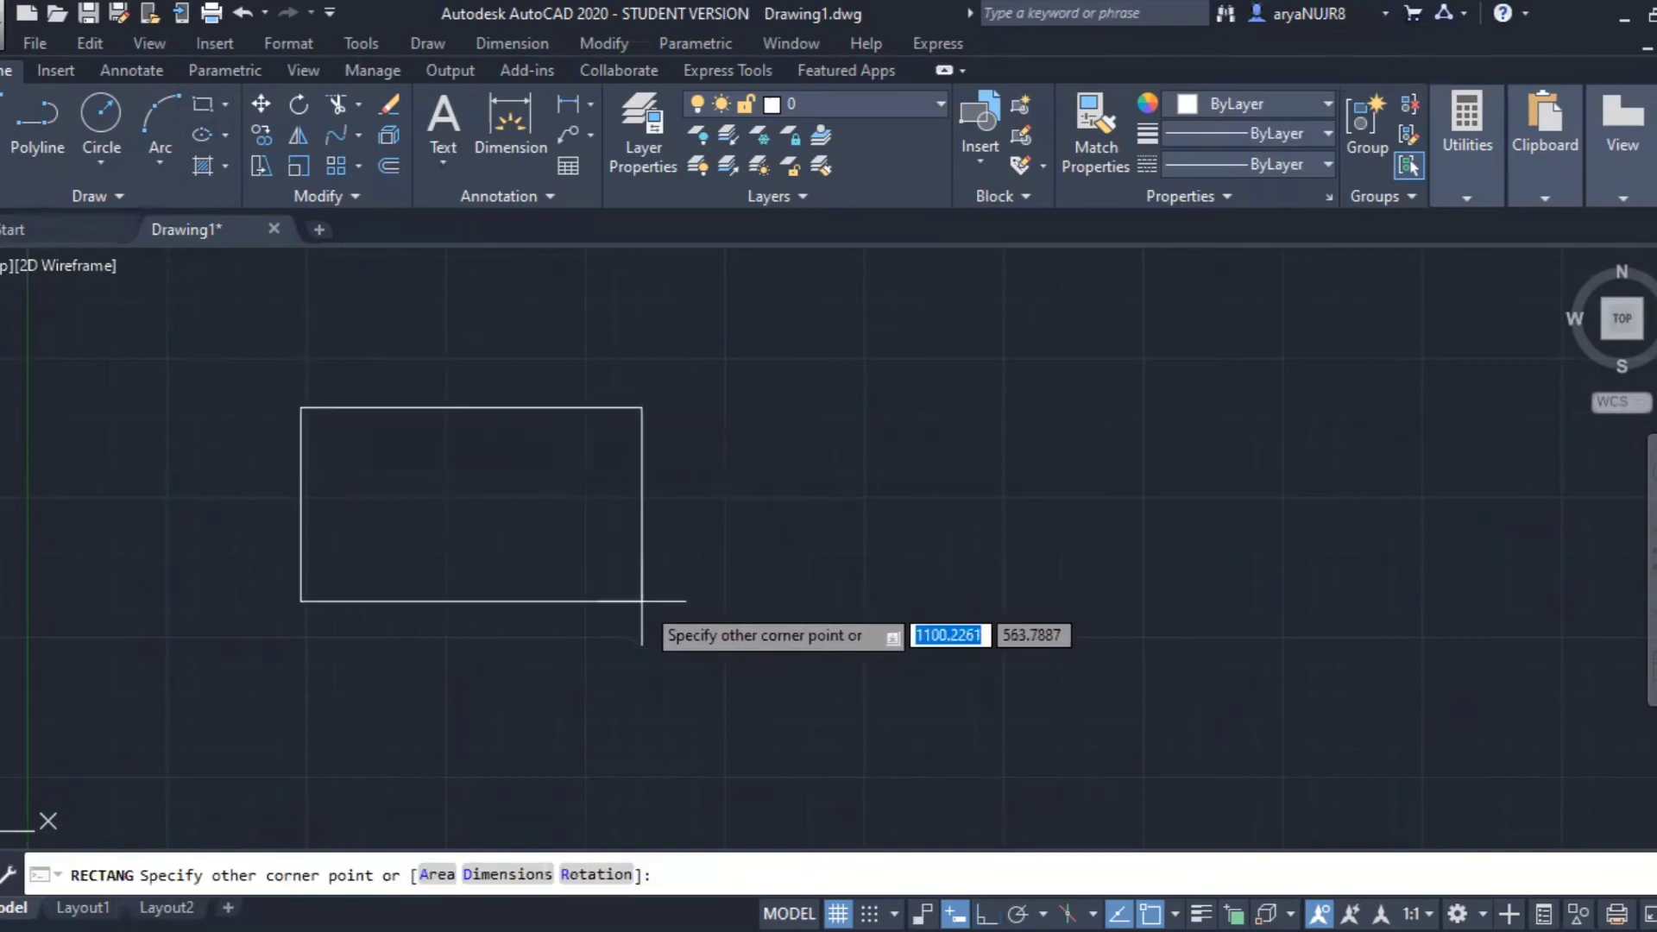
{"action": "left_click", "coordinate": [552, 578]}
Step: Draw a separate horizontal line below the rectangle, somewhat shorter than the rectangle's width
{"action": "left_click", "coordinate": [2, 119]}
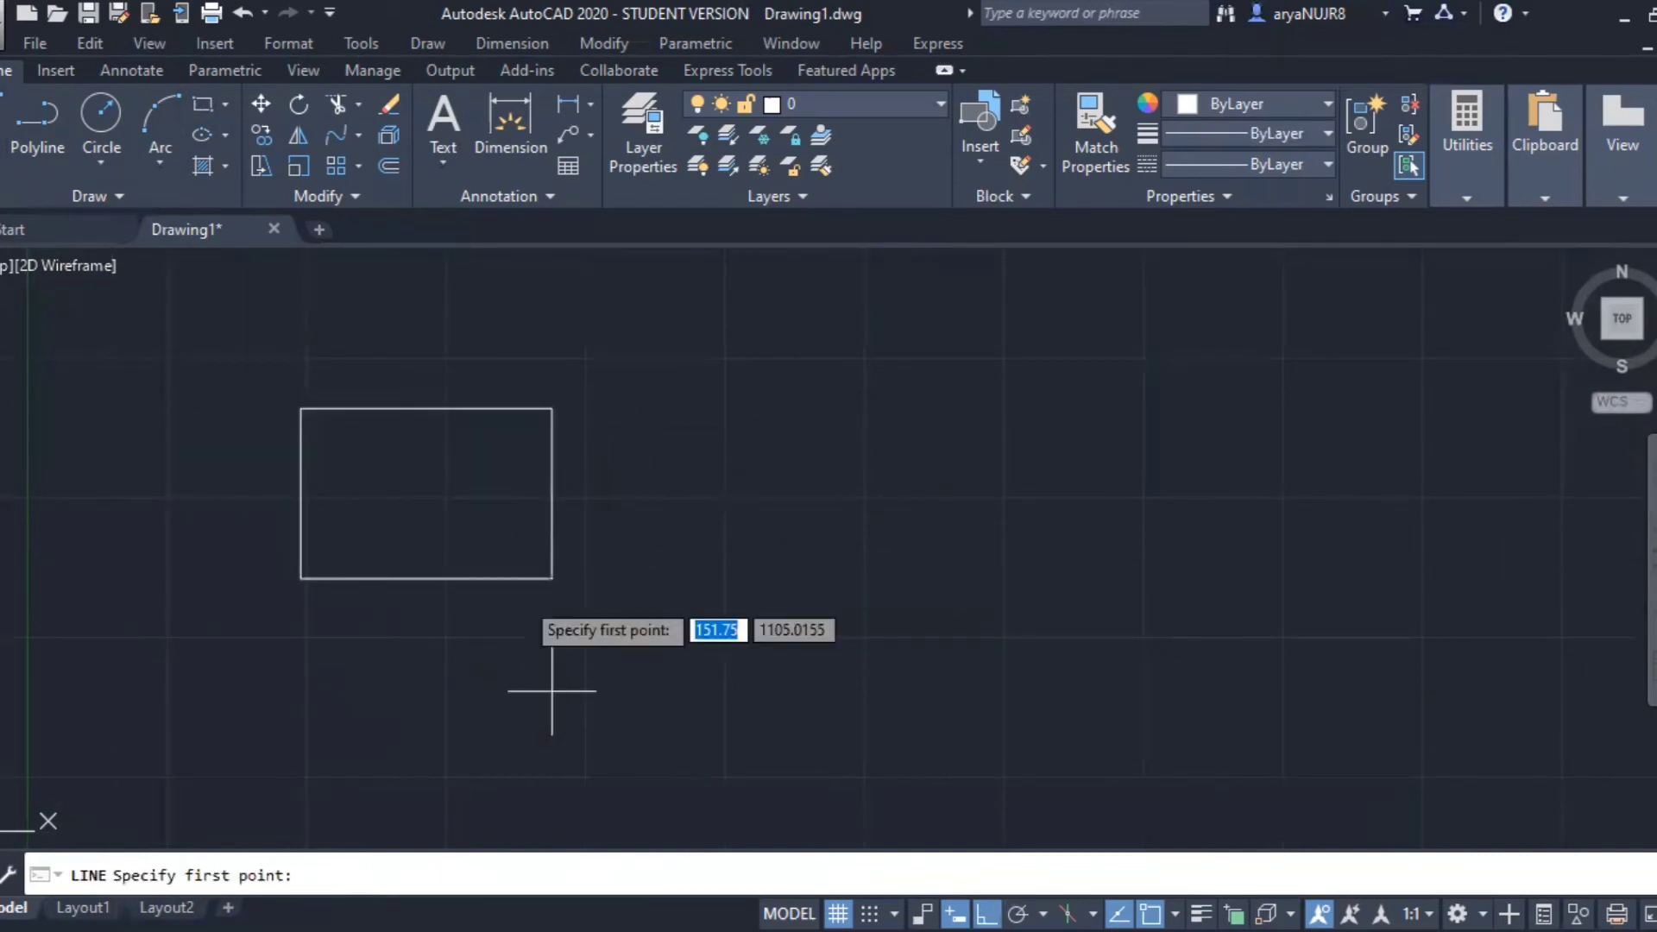
{"action": "middle_click_drag", "start_coordinate": [687, 656], "coordinate": [708, 611]}
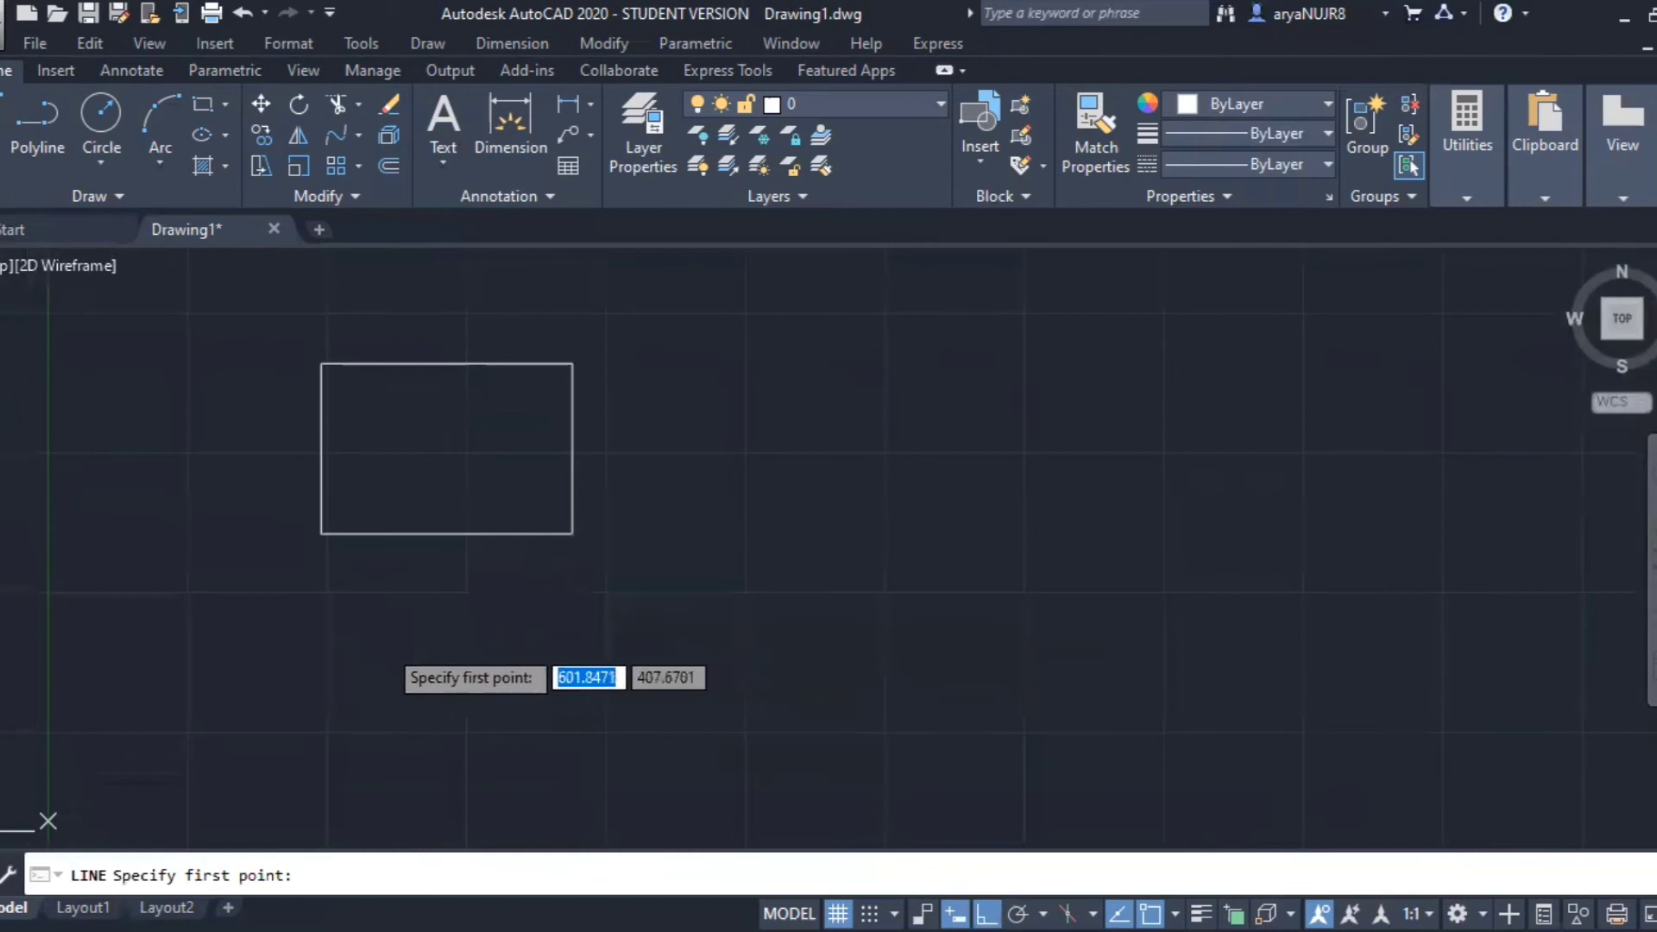
{"action": "left_click", "coordinate": [383, 646]}
{"action": "left_click", "coordinate": [582, 646]}
{"action": "middle_click_drag", "start_coordinate": [755, 753], "coordinate": [836, 755]}
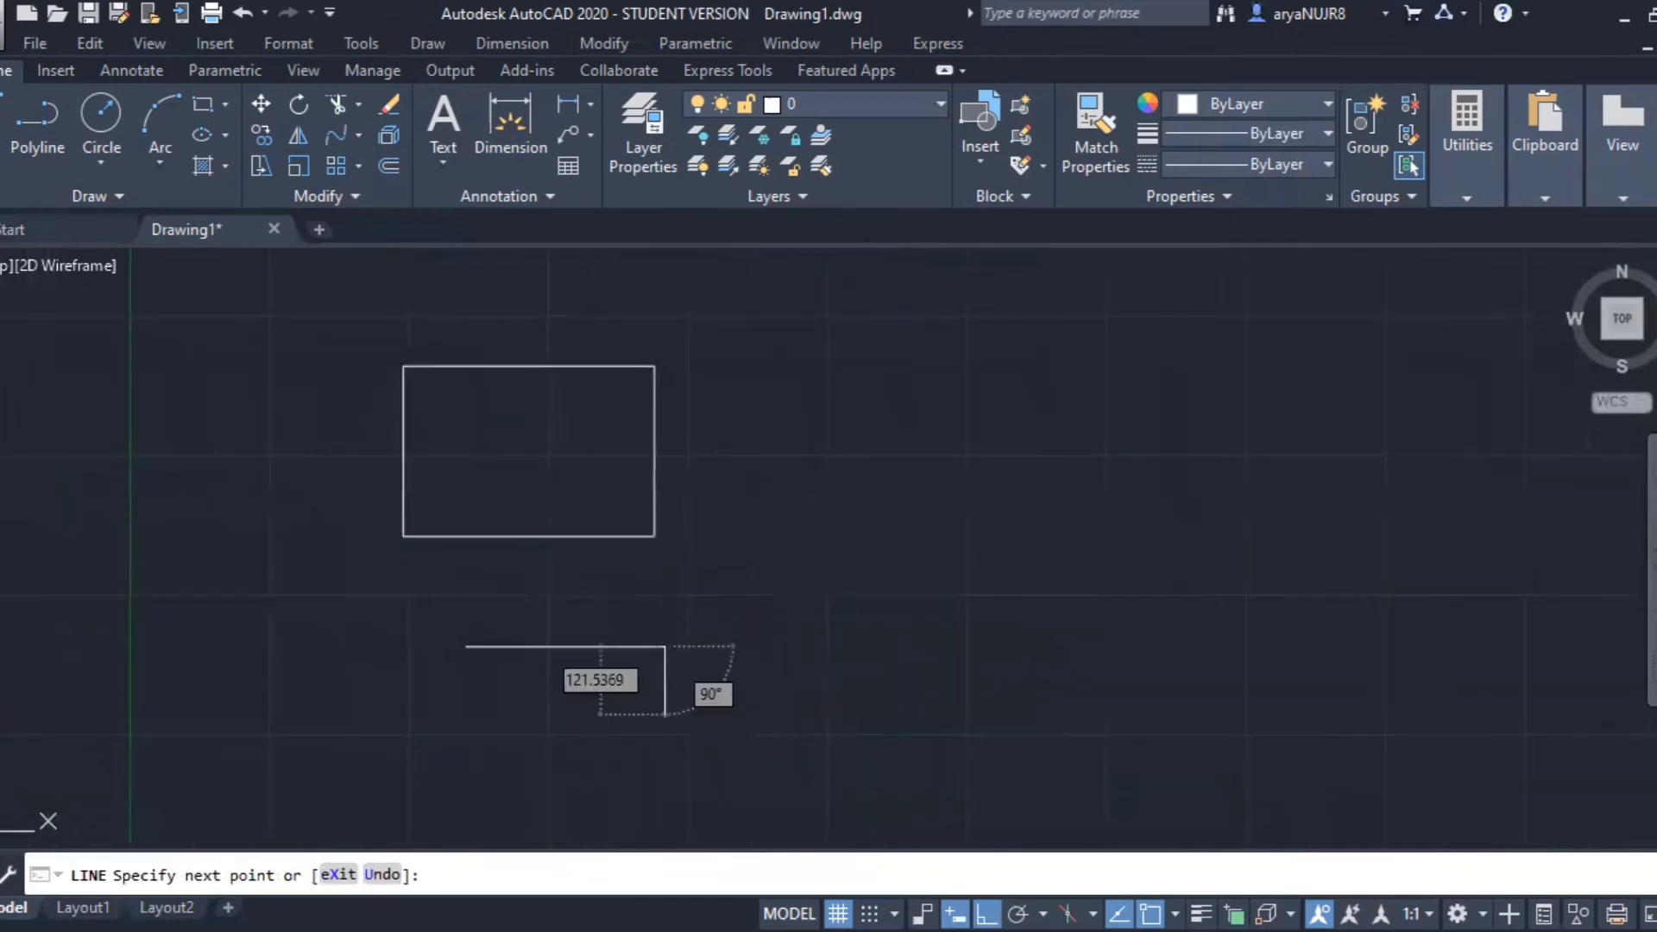
{"action": "key", "text": "Escape"}
{"action": "mouse_move", "coordinate": [664, 681]}
{"action": "middle_mouse_down"}
{"action": "mouse_move", "coordinate": [713, 681]}
{"action": "mouse_move", "coordinate": [714, 697]}
{"action": "middle_mouse_up"}
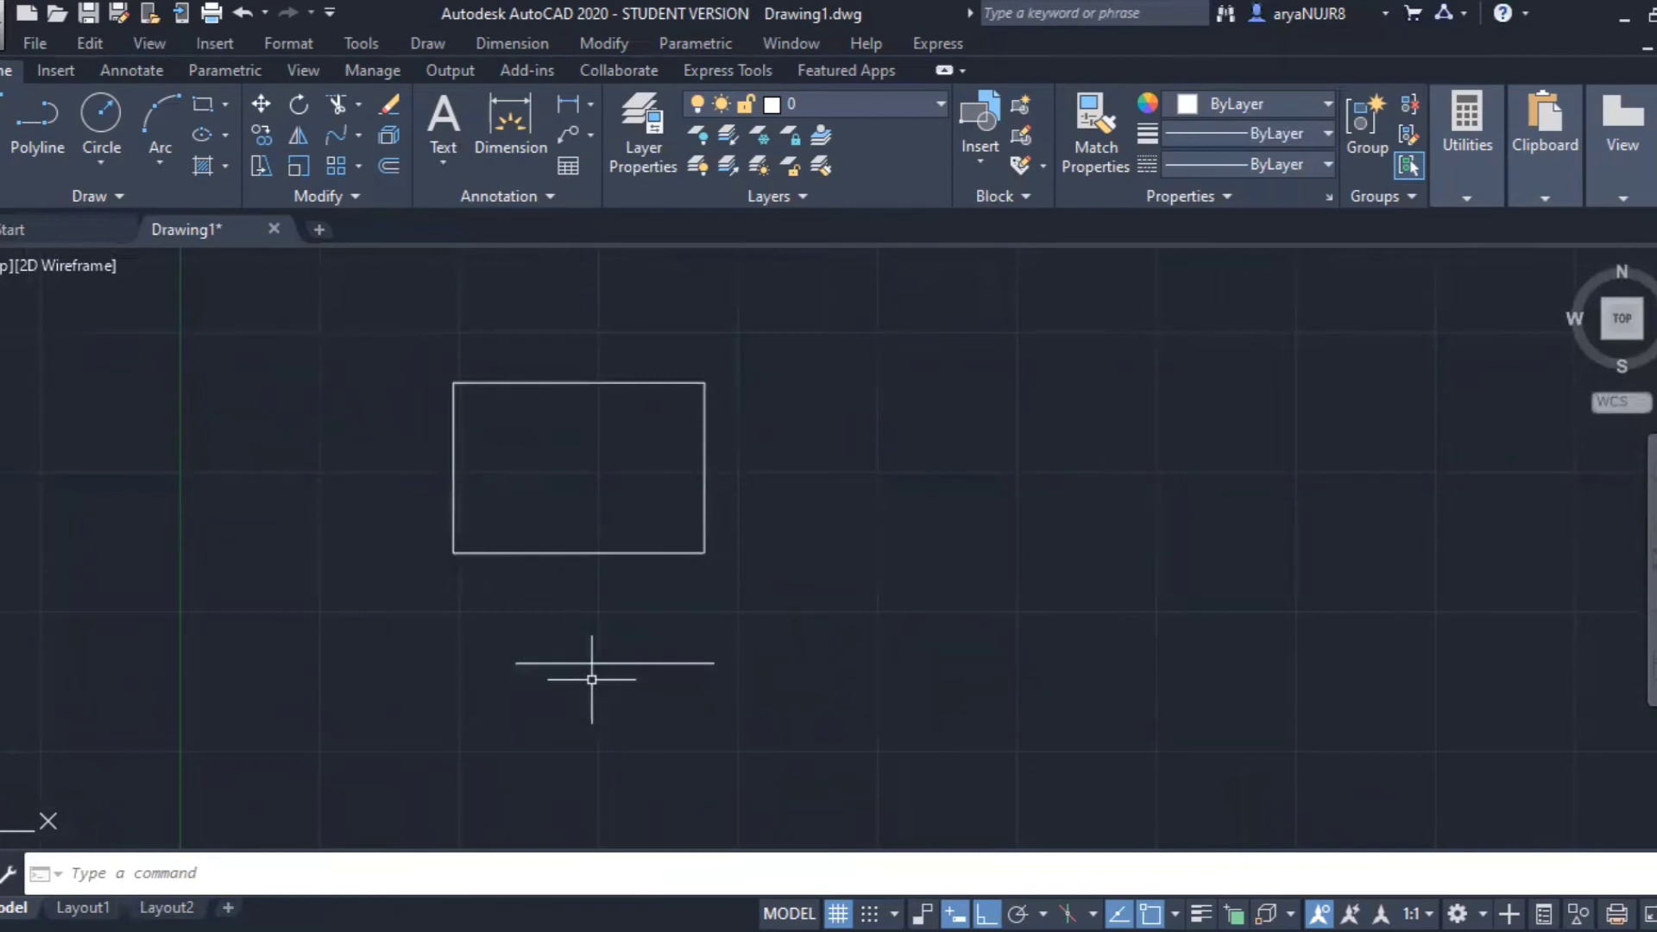
Step: Scale the rectangle from its lower-left corner using Reference and Points, matching its bottom edge to the length of the horizontal line
{"action": "middle_click_drag", "start_coordinate": [735, 619], "coordinate": [734, 657]}
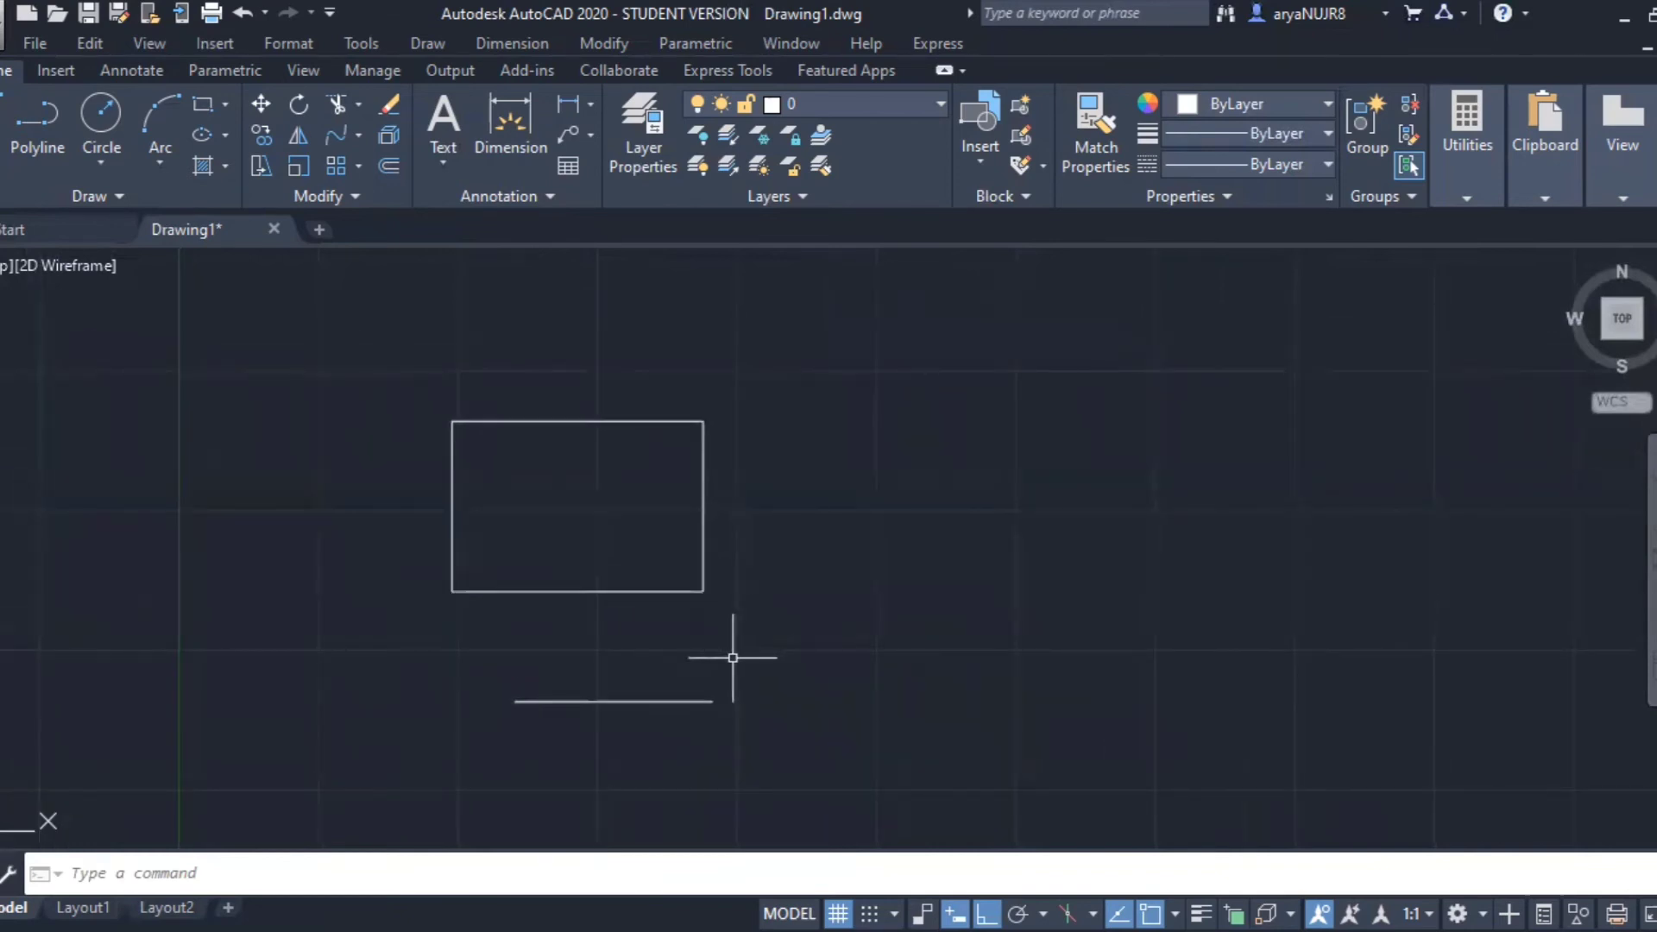
{"action": "left_click", "coordinate": [708, 645]}
{"action": "left_click", "coordinate": [637, 585]}
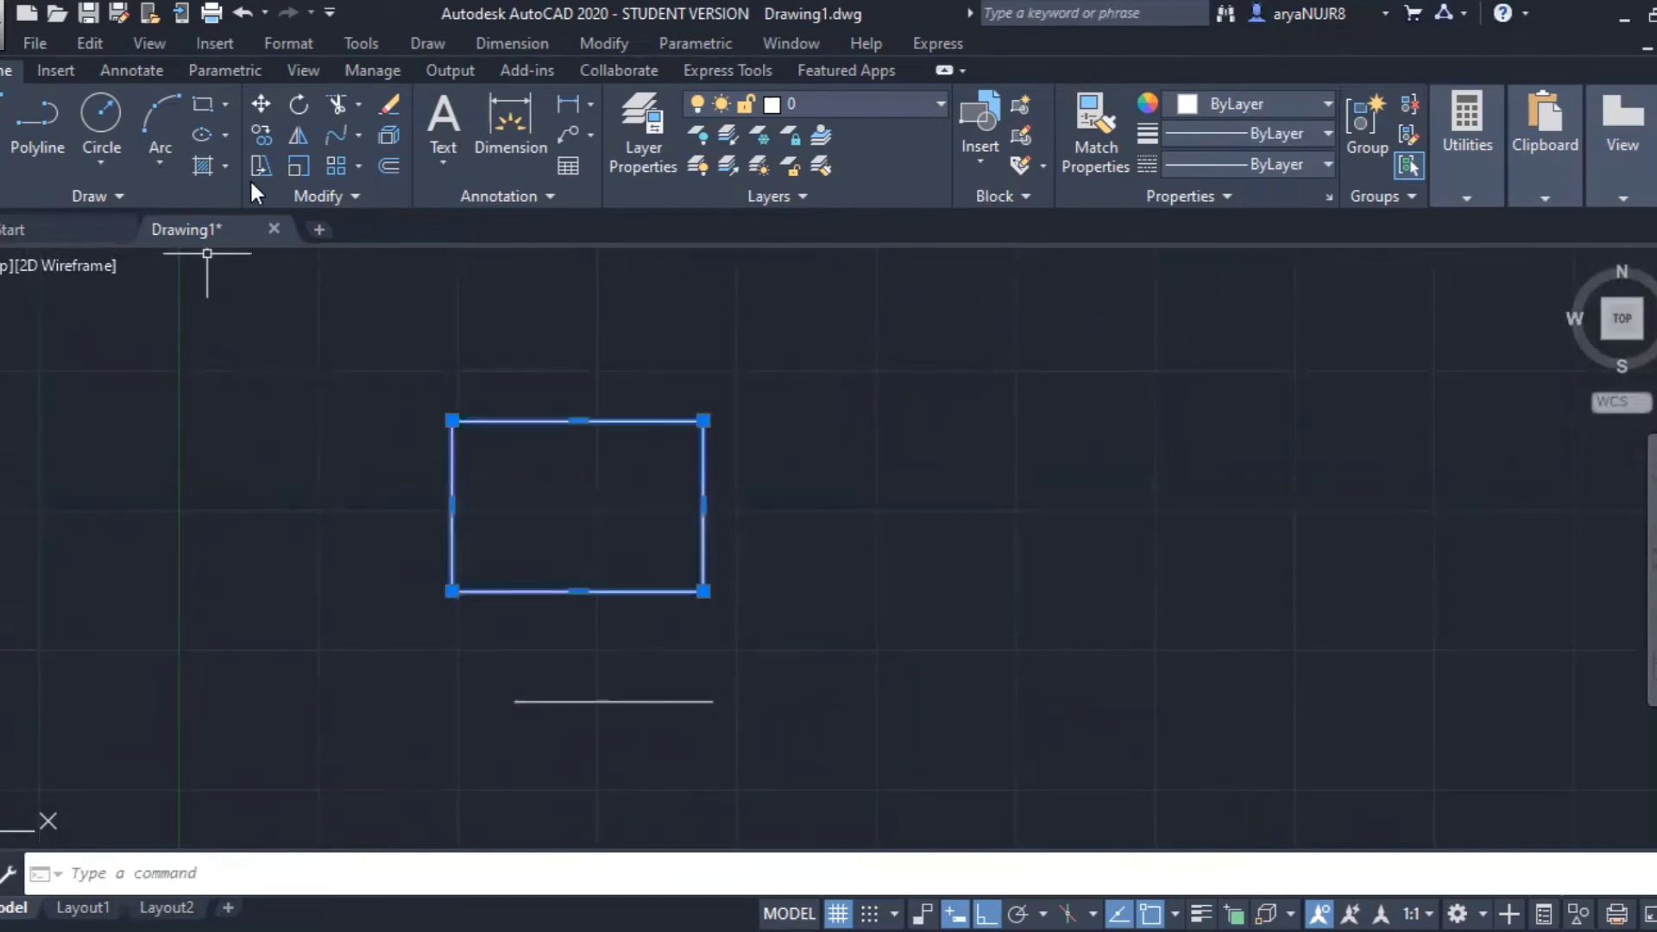
{"action": "left_click", "coordinate": [298, 164]}
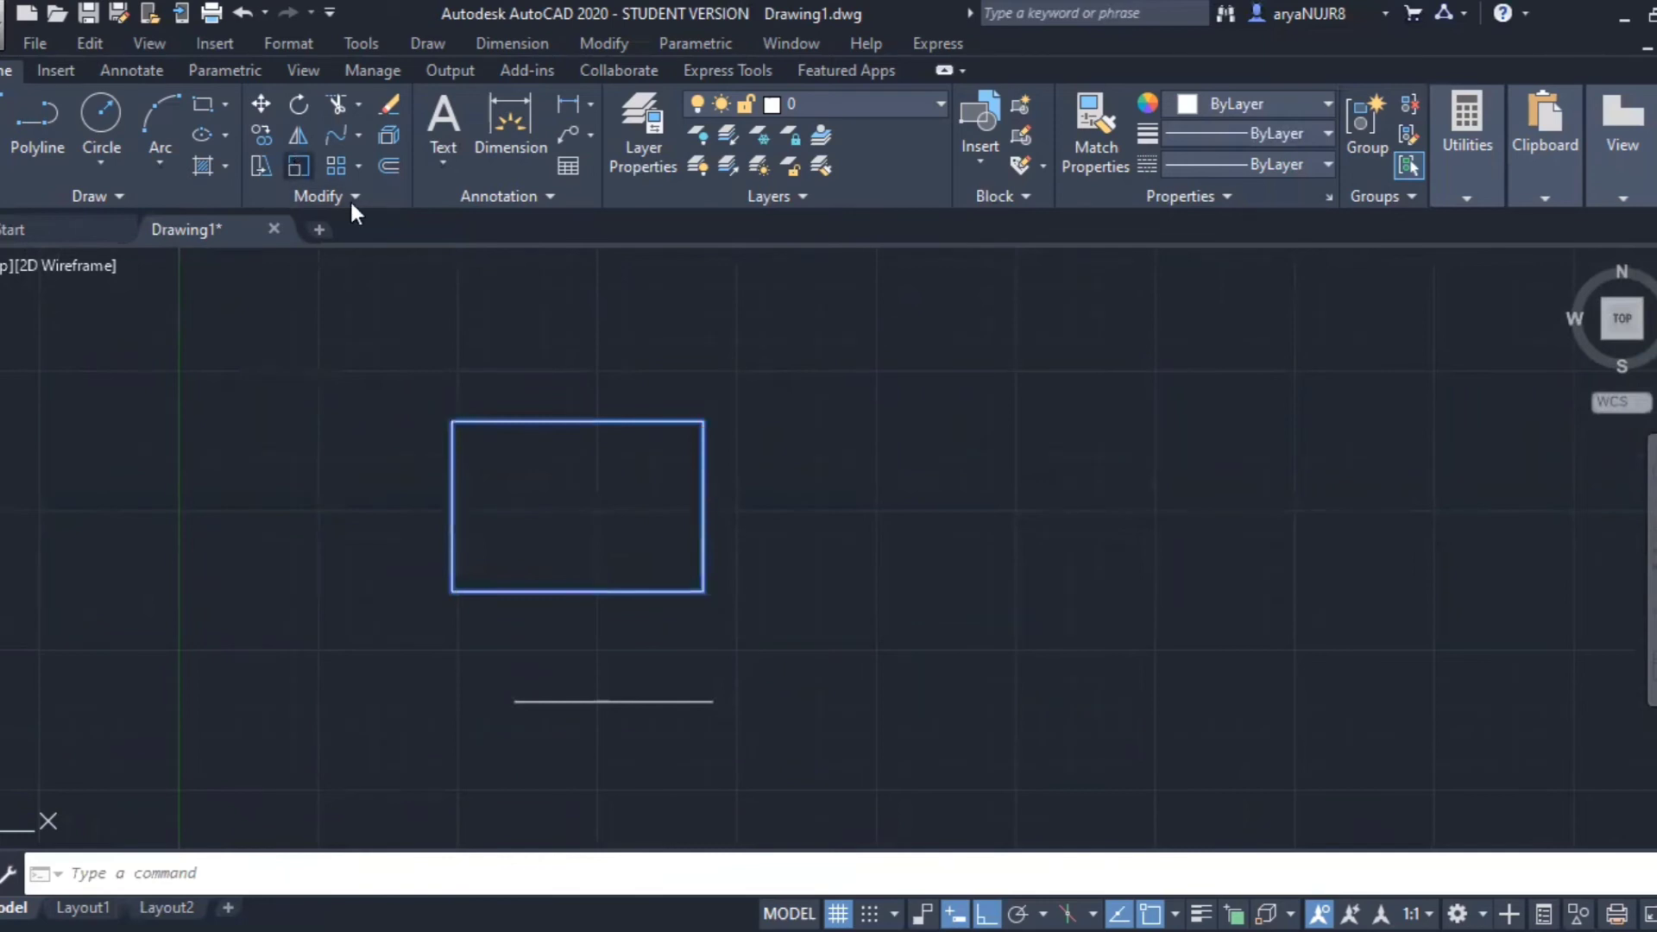
{"action": "left_click", "coordinate": [451, 591]}
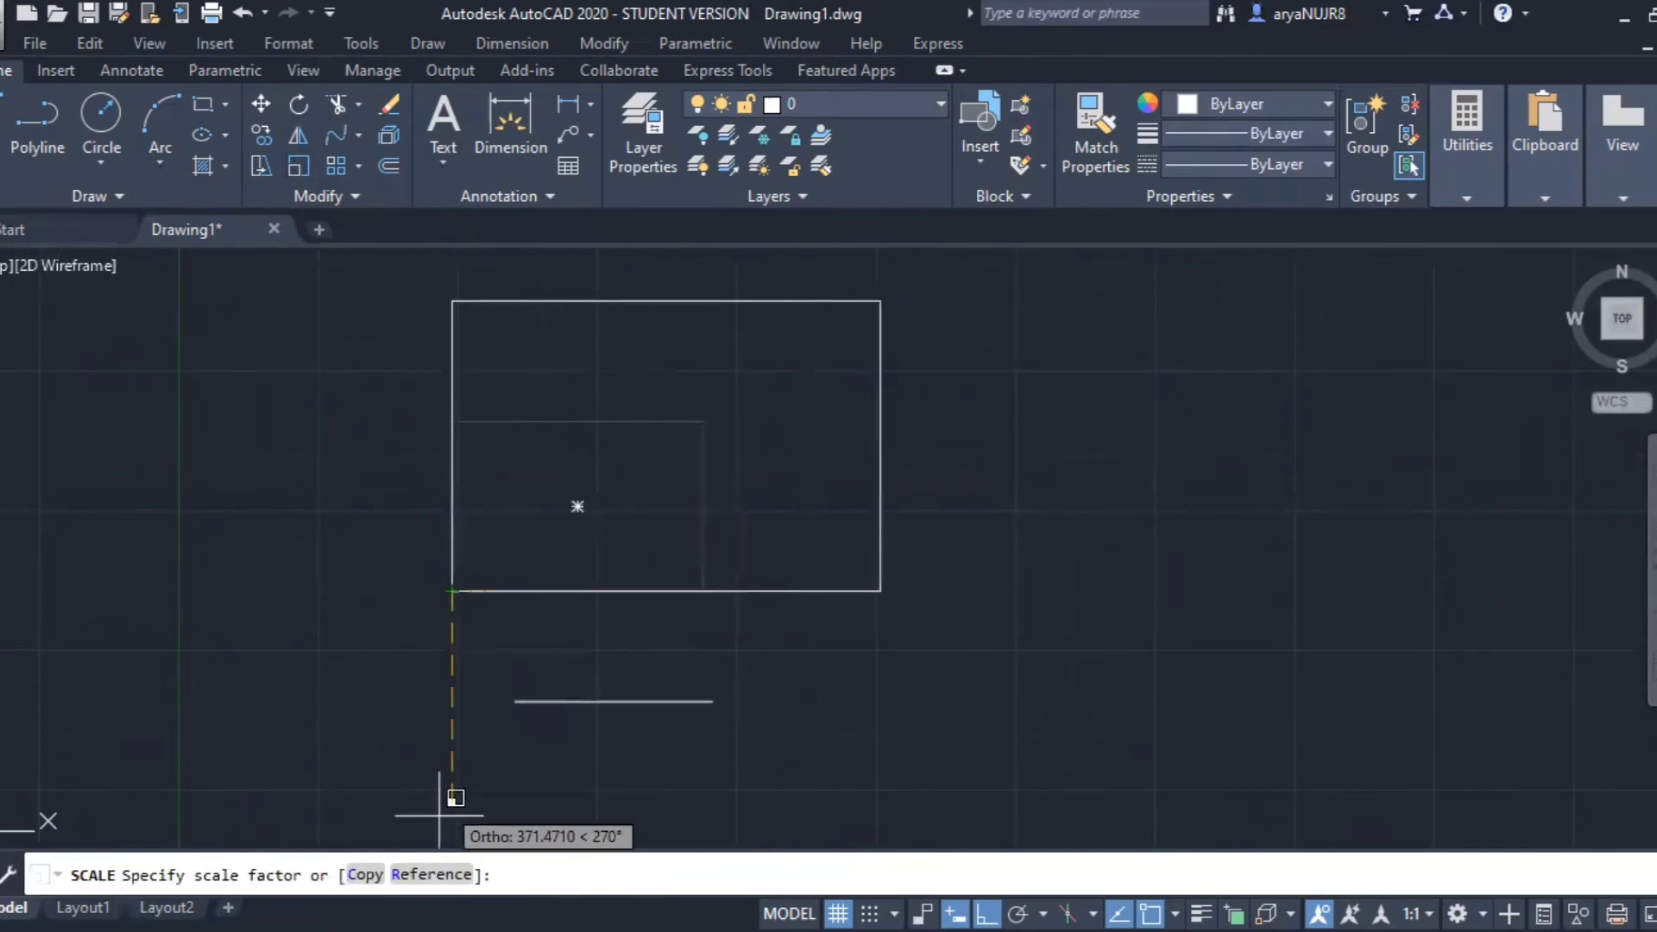
{"action": "left_click", "coordinate": [429, 875]}
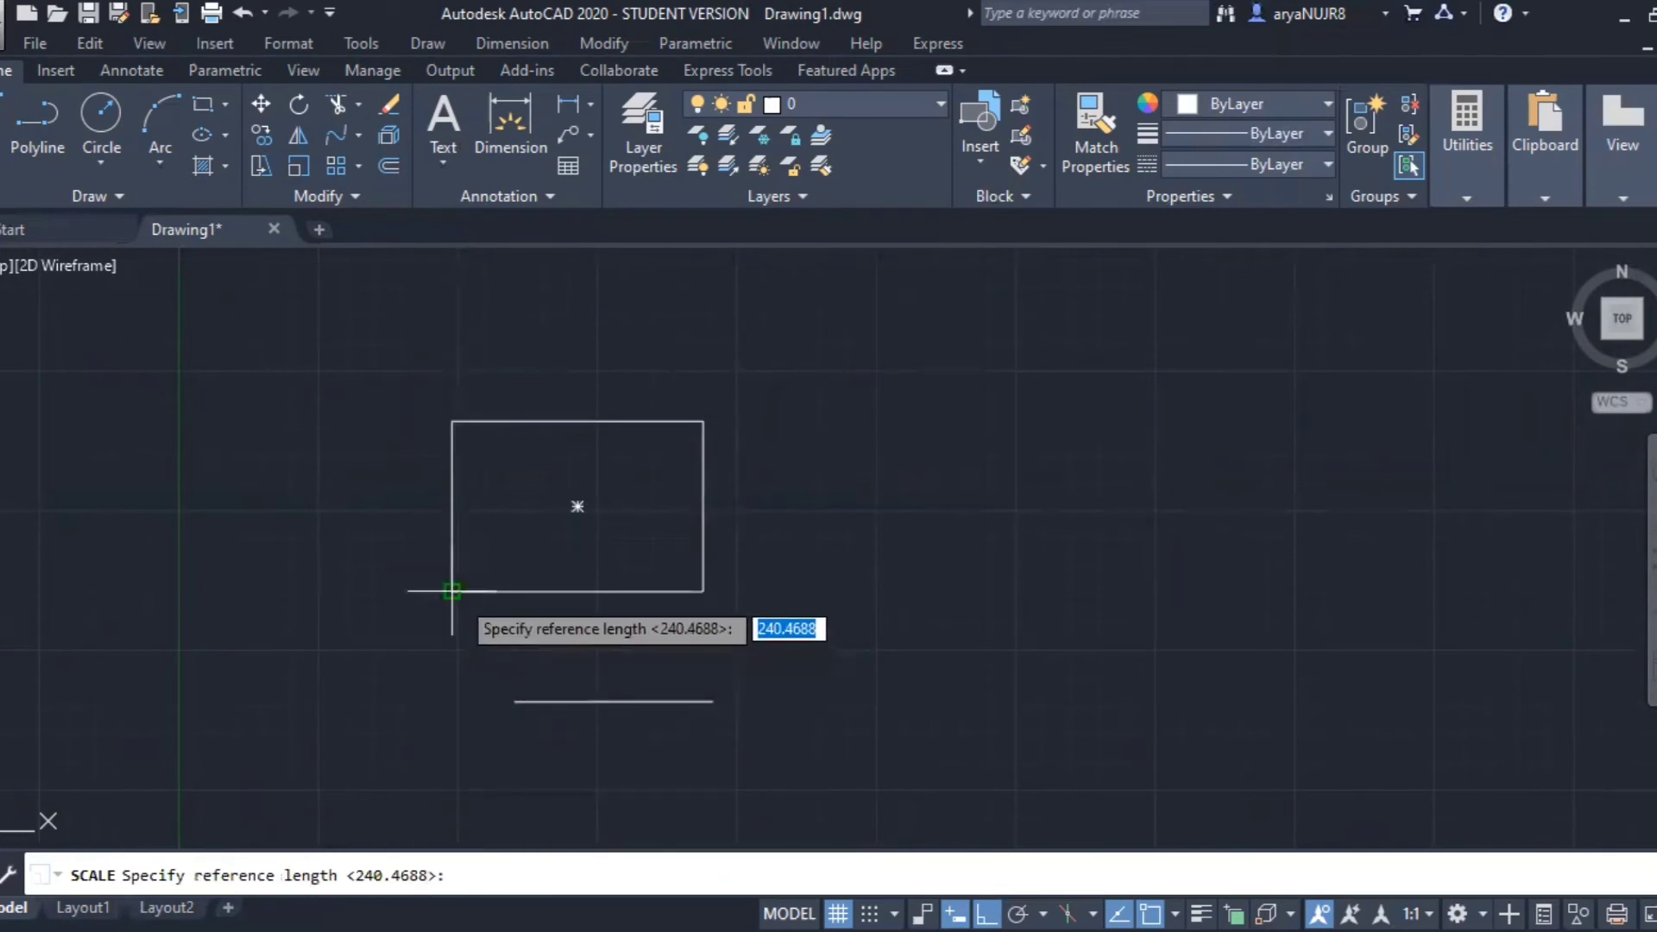
{"action": "left_click", "coordinate": [451, 591]}
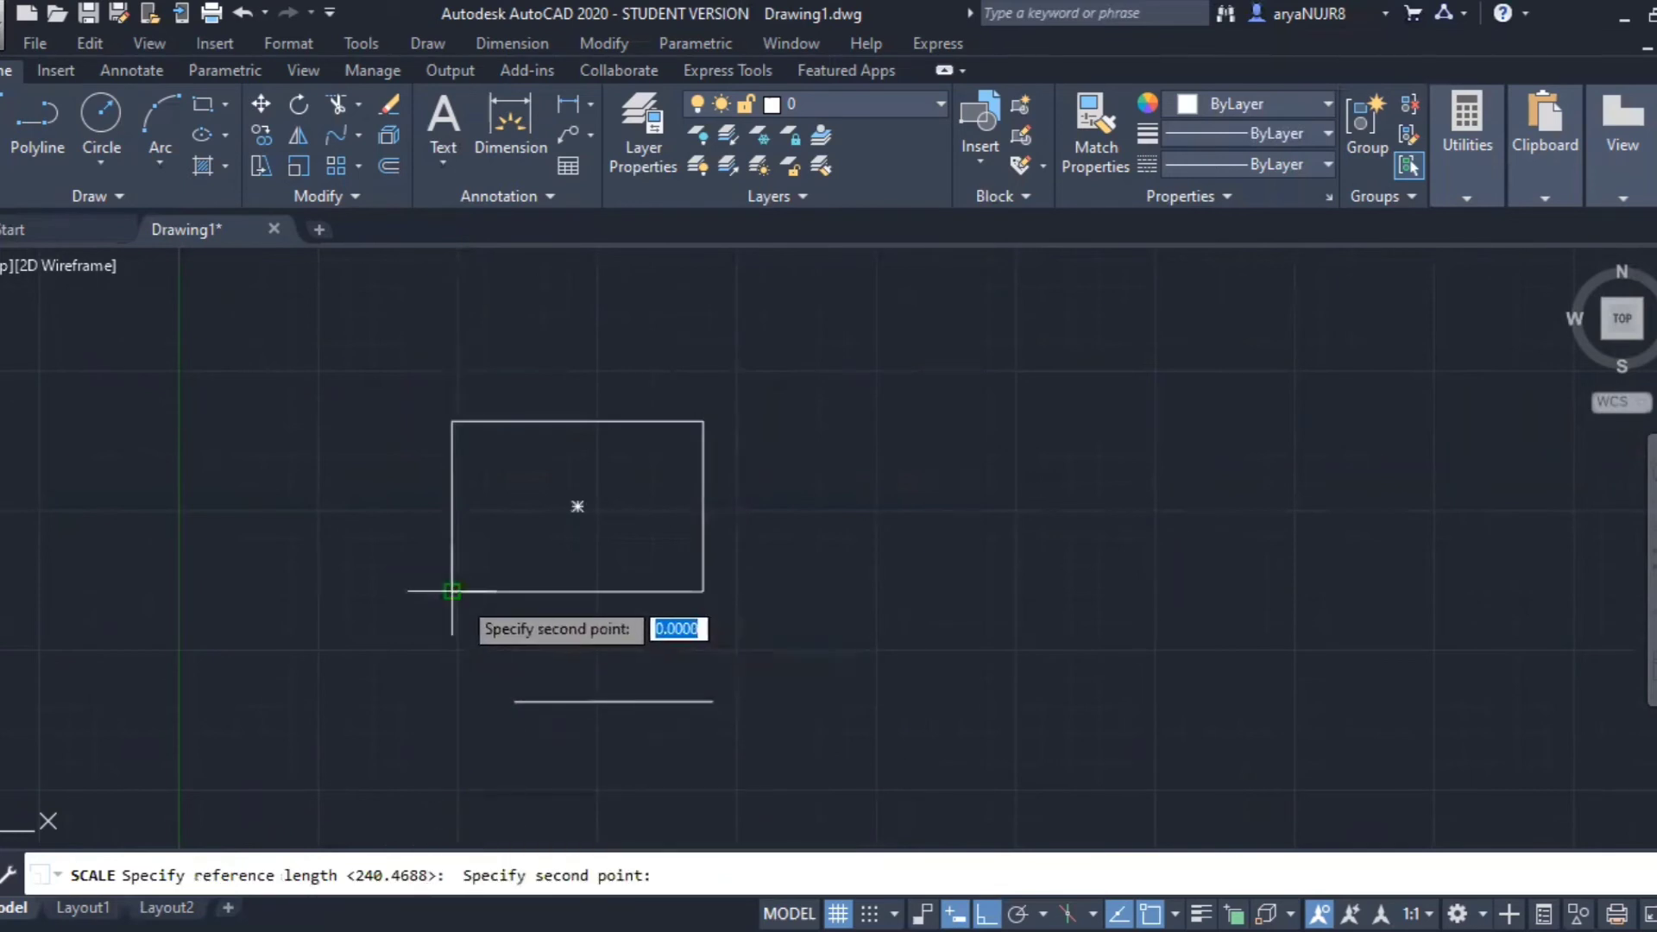
{"action": "left_click", "coordinate": [703, 591]}
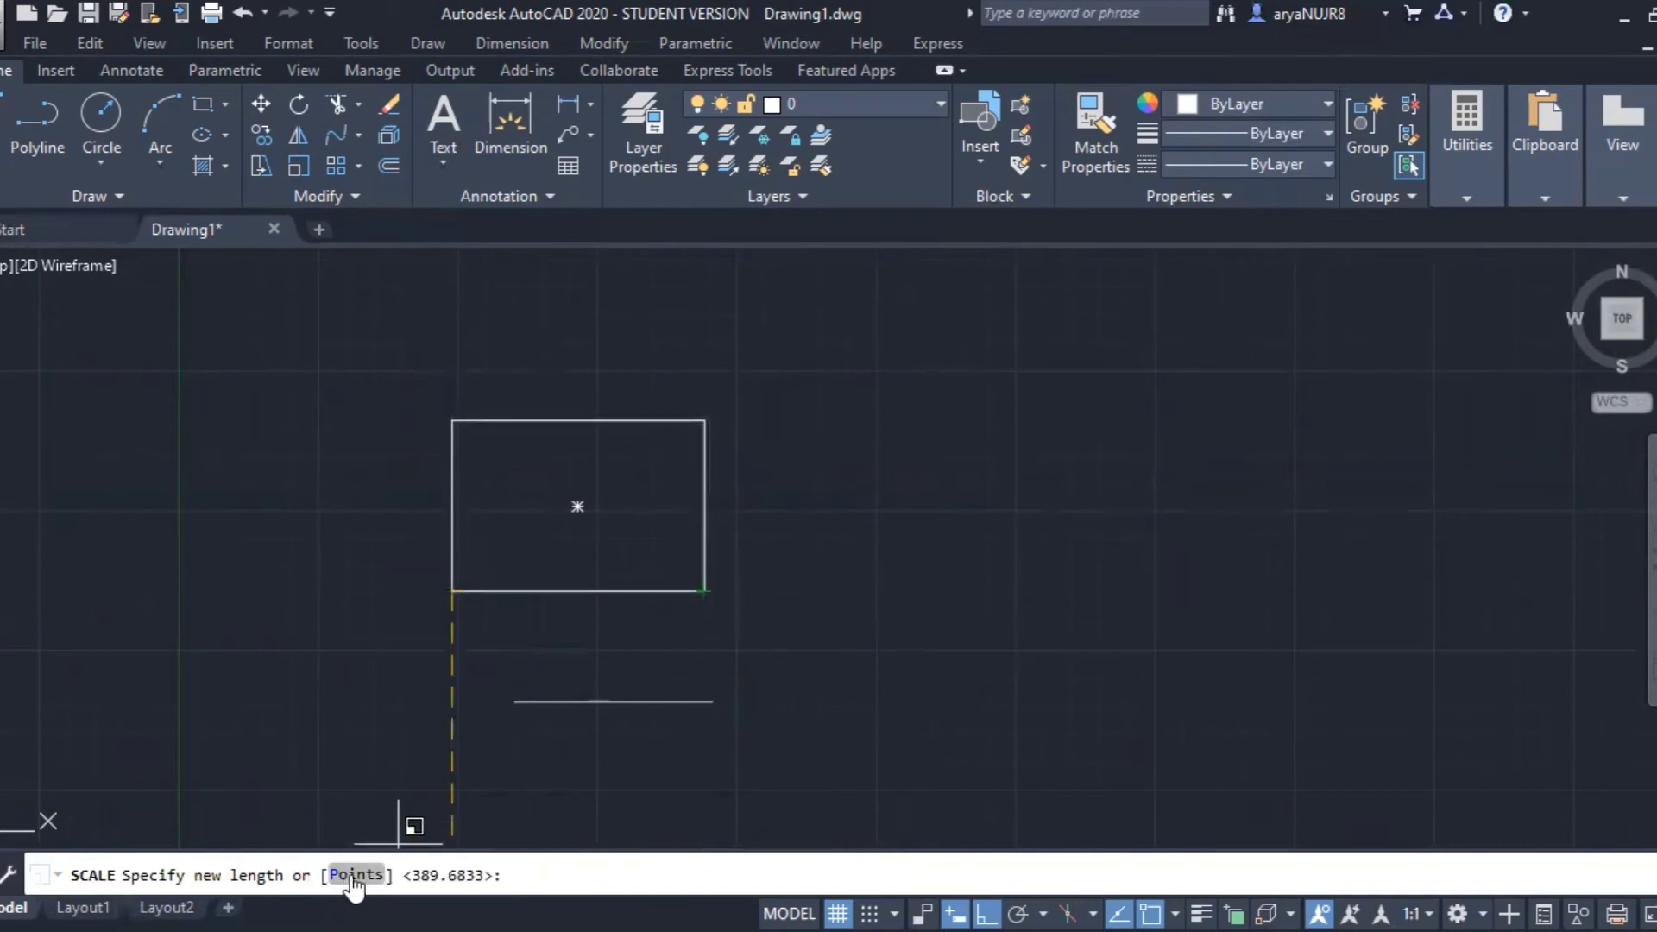
{"action": "left_click", "coordinate": [353, 875]}
{"action": "left_click", "coordinate": [515, 700]}
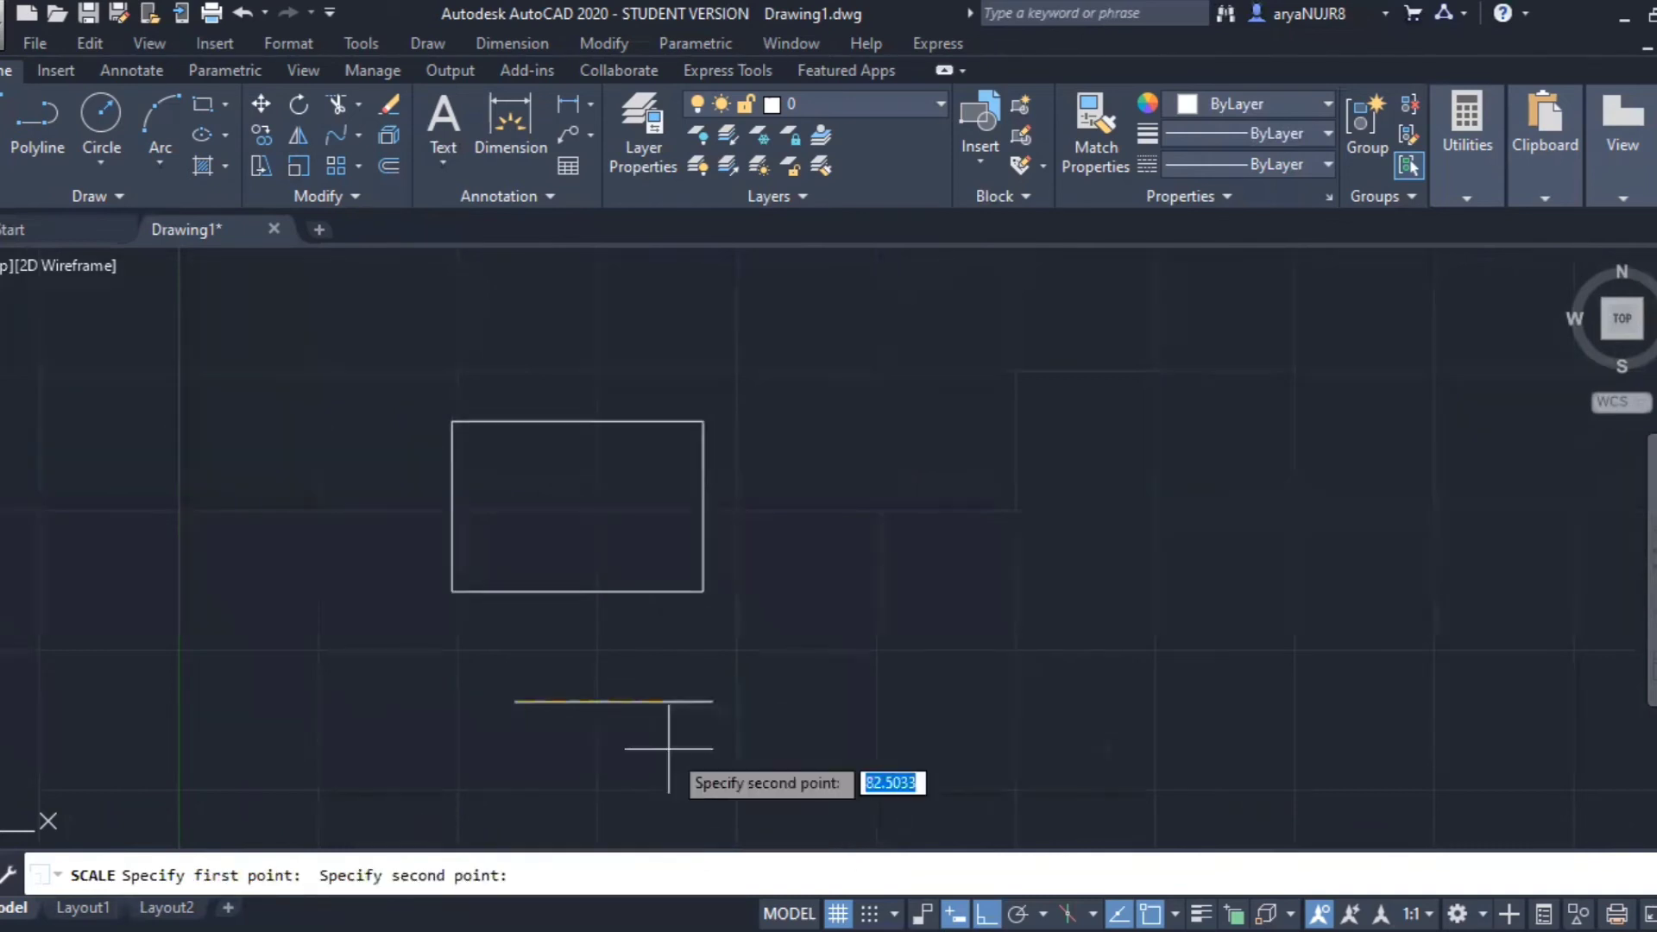
{"action": "left_click", "coordinate": [710, 702]}
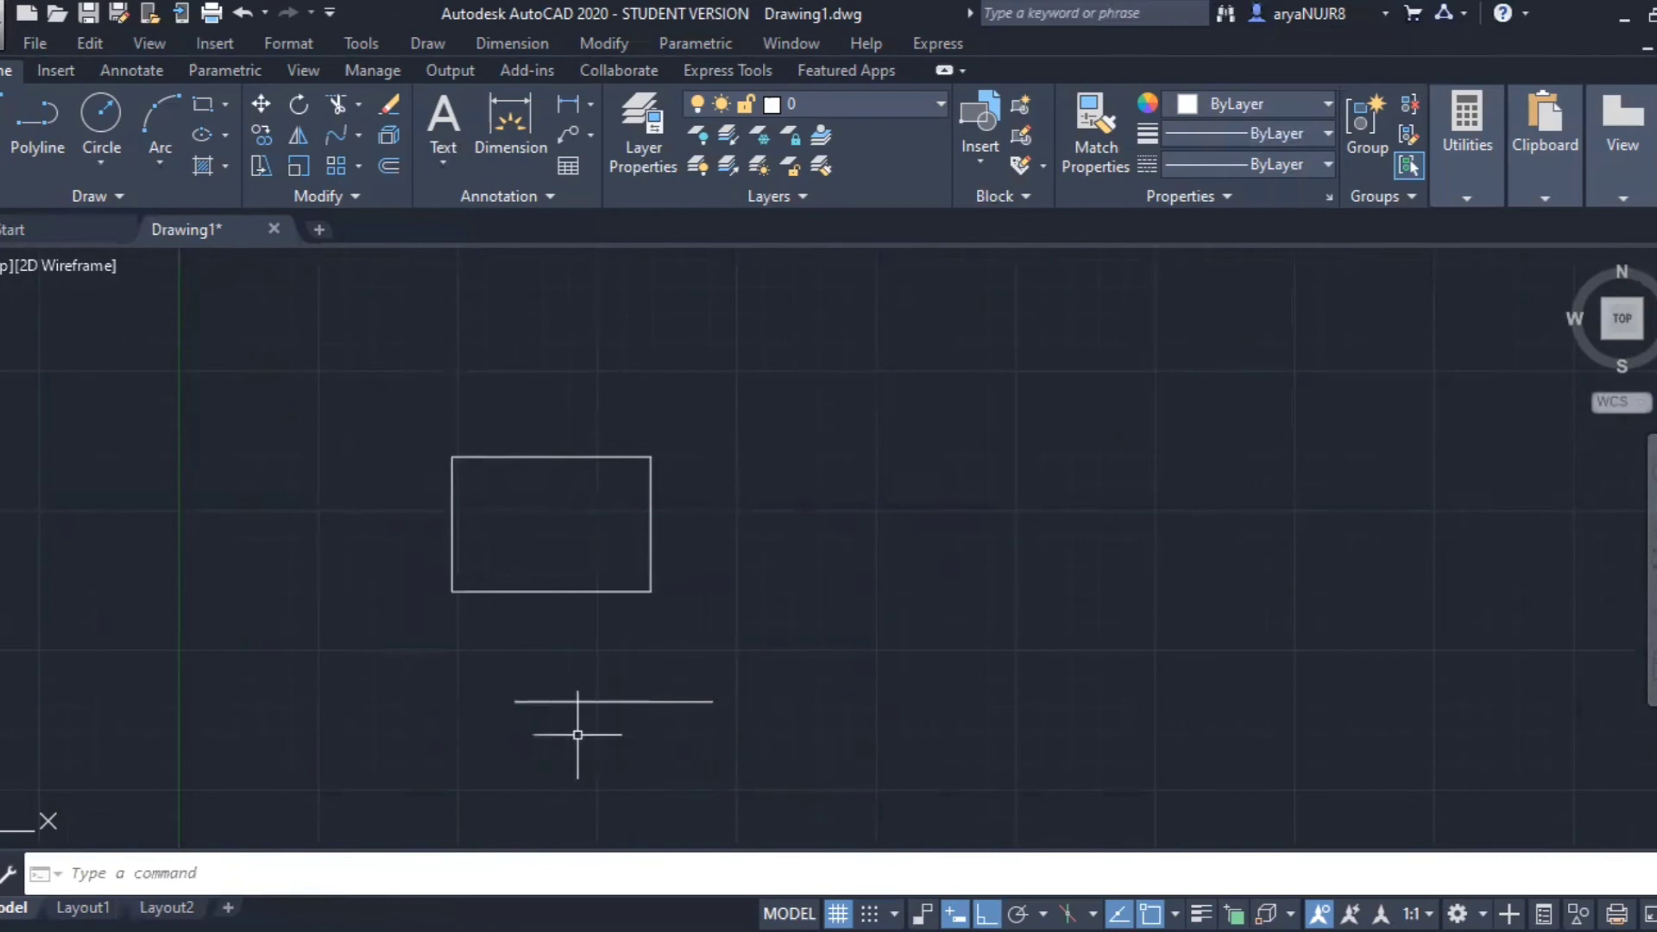
Step: Delete the rectangle and the horizontal line below it
{"action": "middle_click_drag", "start_coordinate": [859, 742], "coordinate": [791, 722]}
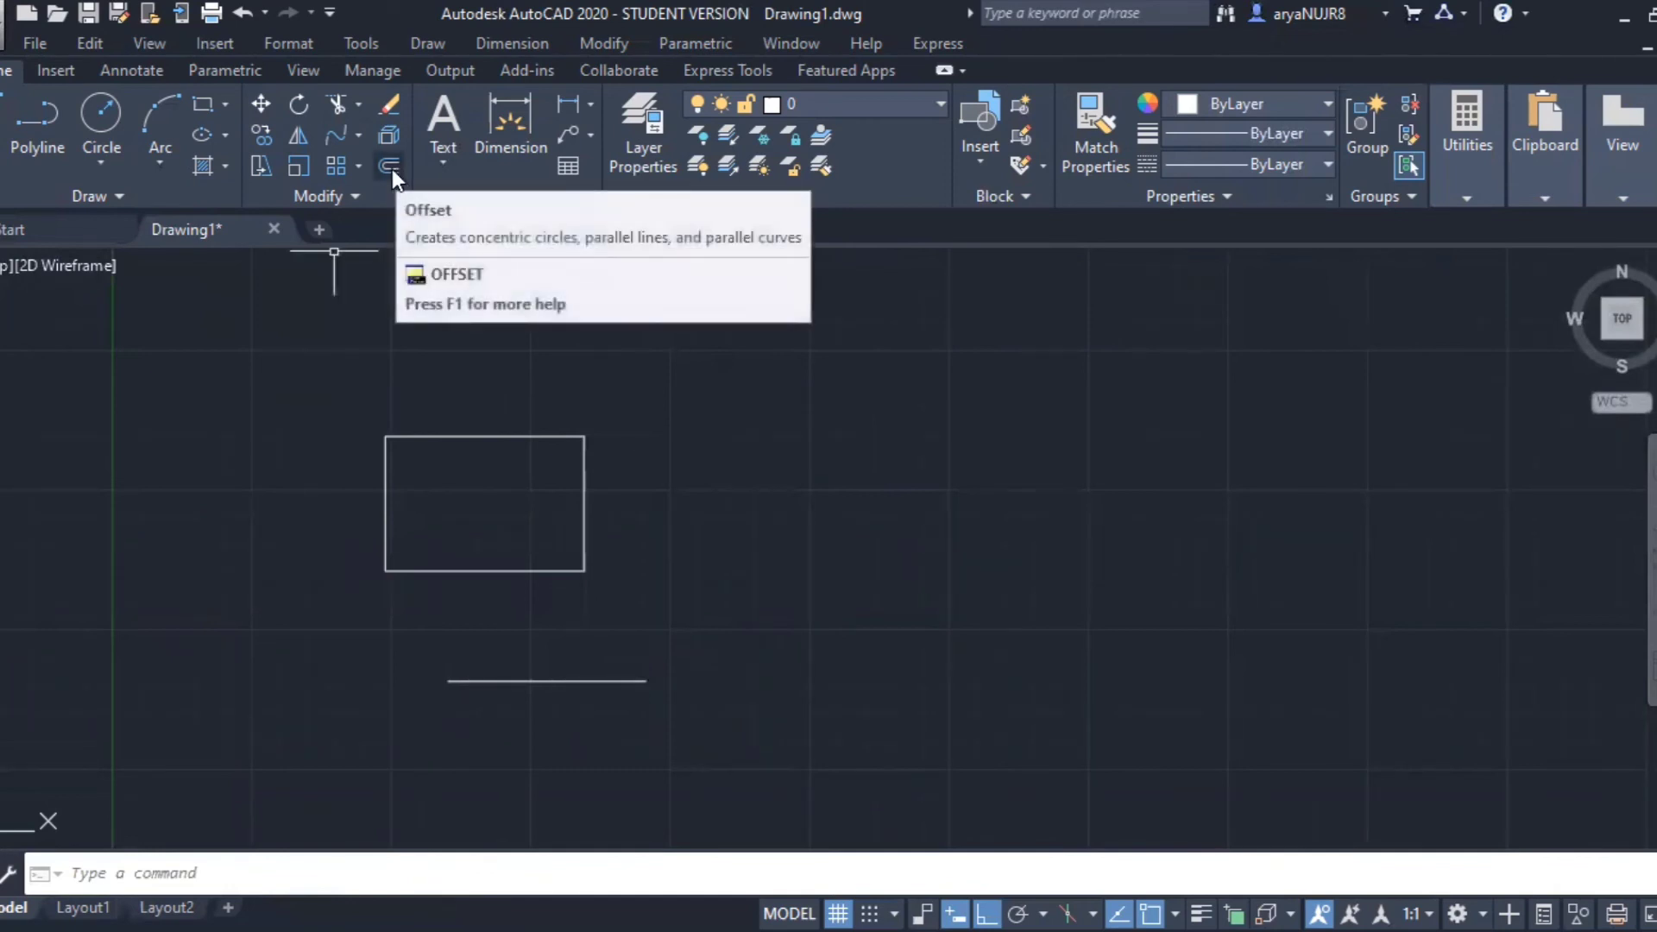
{"action": "left_click", "coordinate": [822, 774]}
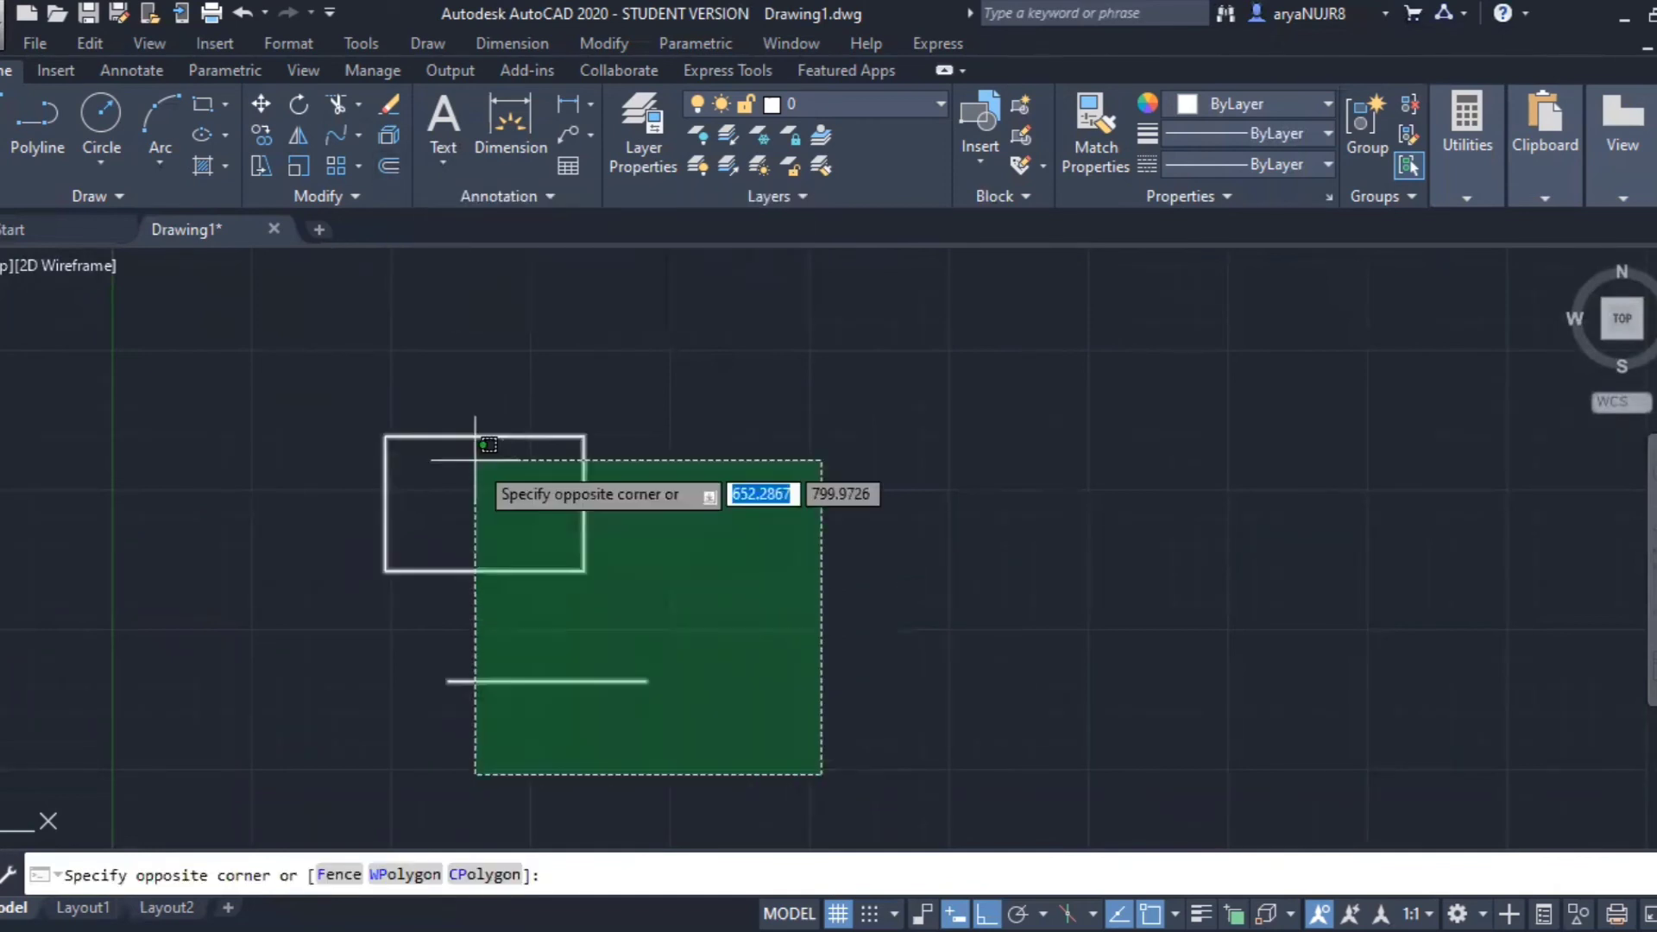
{"action": "left_click", "coordinate": [475, 460]}
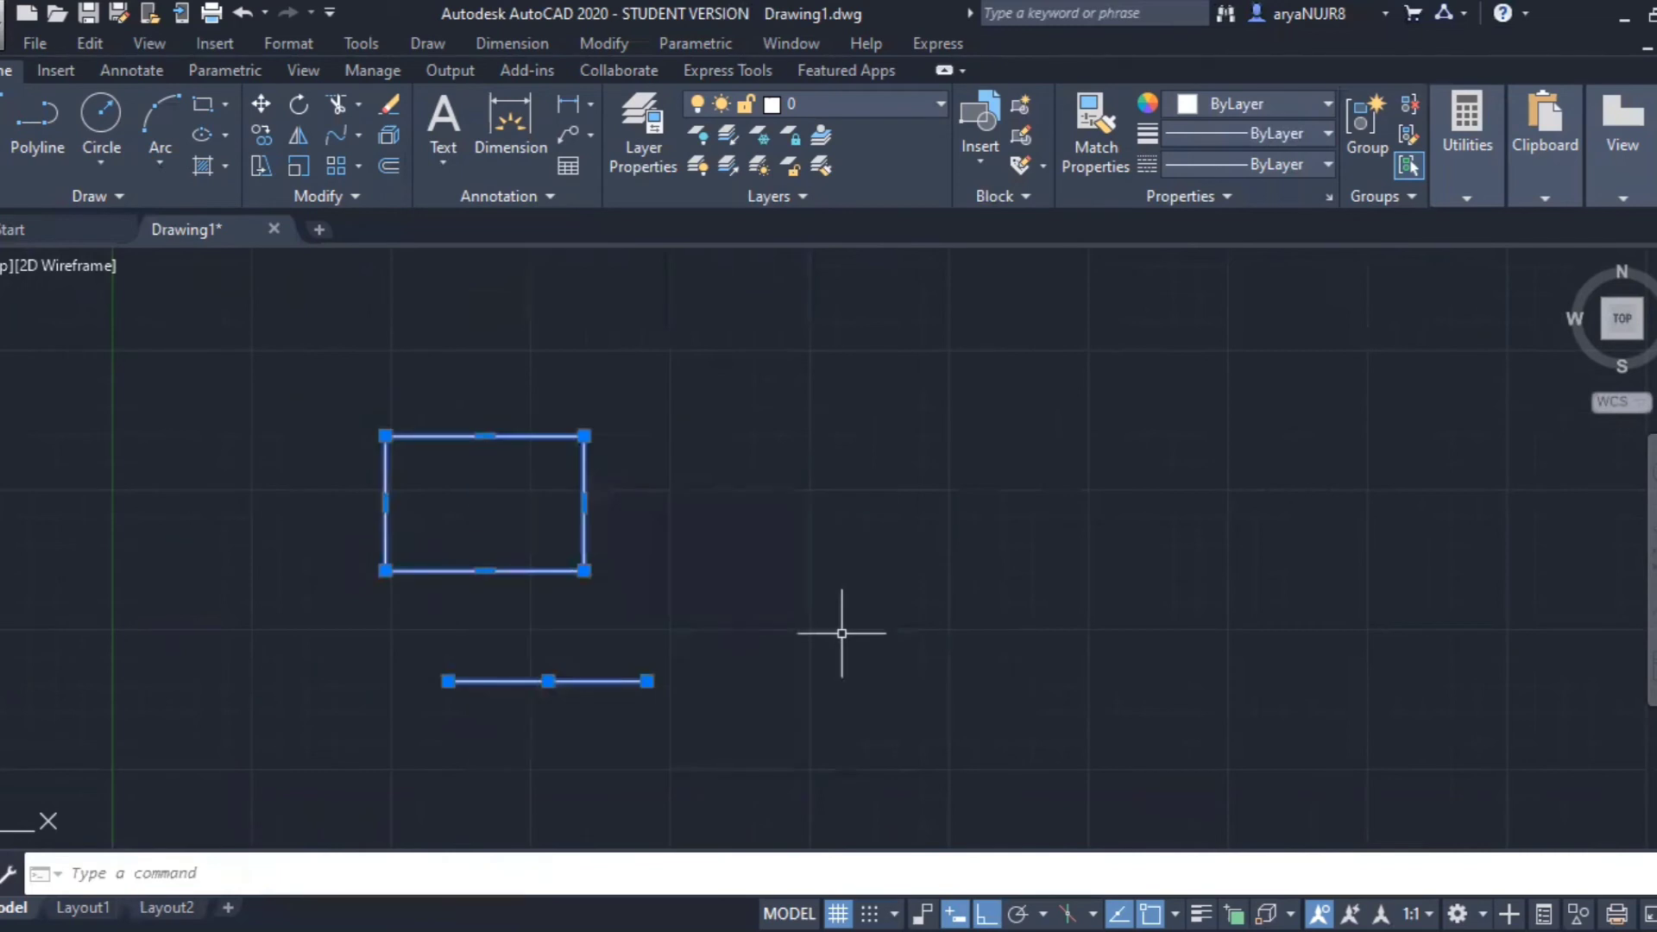
{"action": "key", "text": "Delete"}
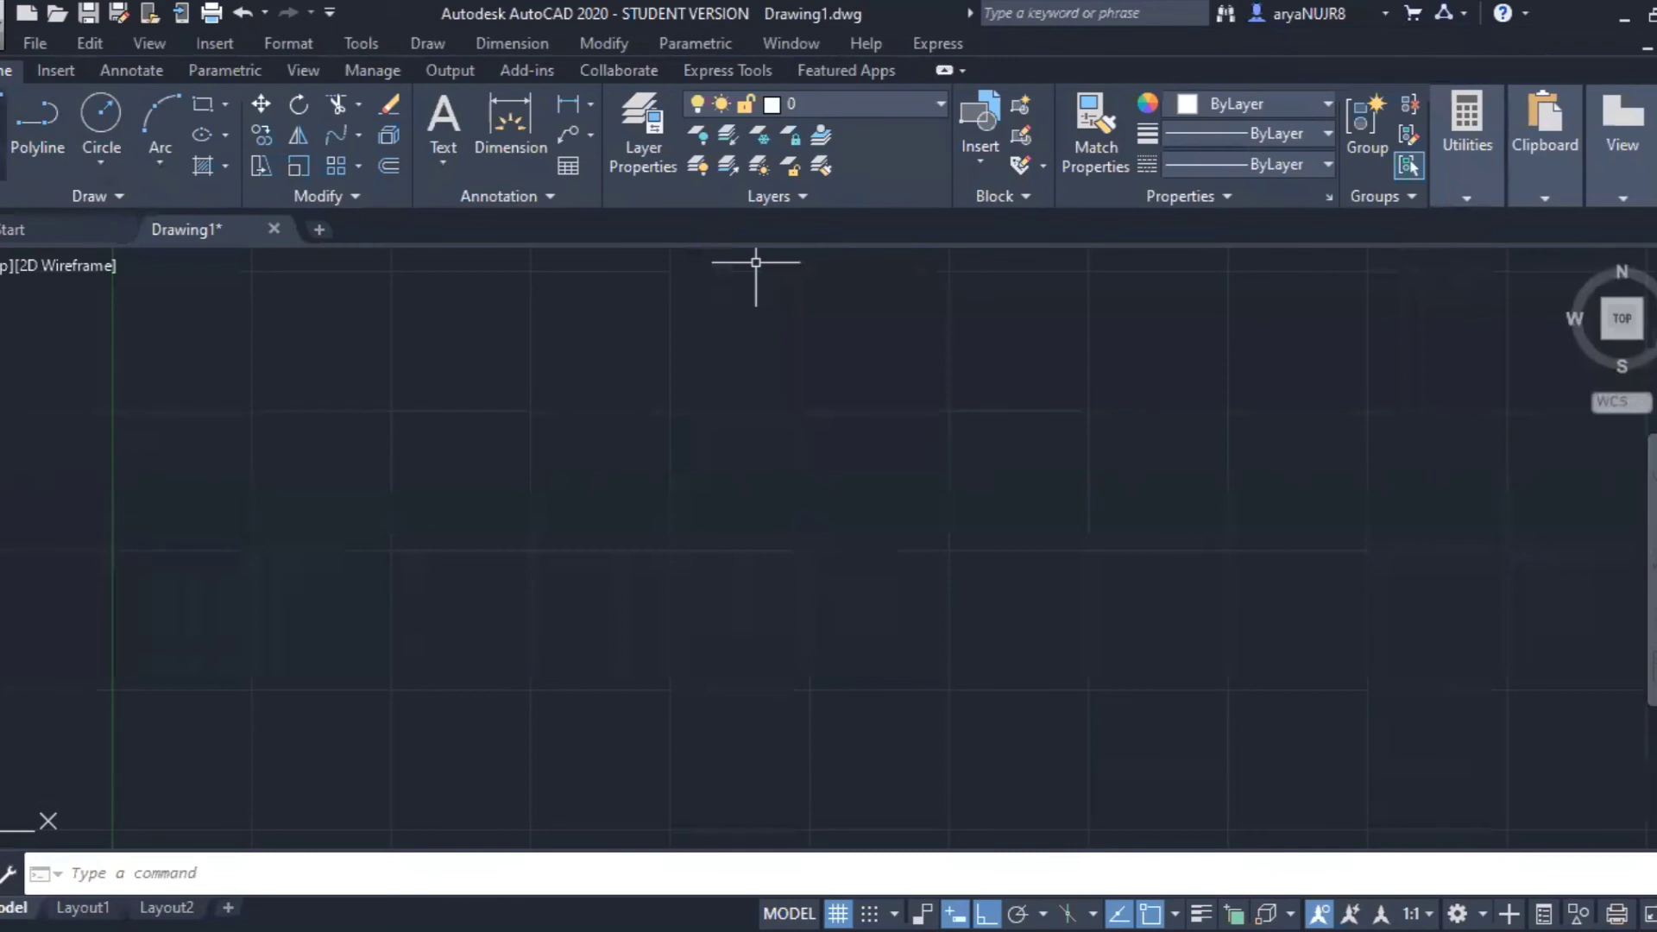
Step: Draw a vertical line about 640 units long in the empty drawing area
{"action": "left_click", "coordinate": [2, 125]}
{"action": "left_click", "coordinate": [448, 364]}
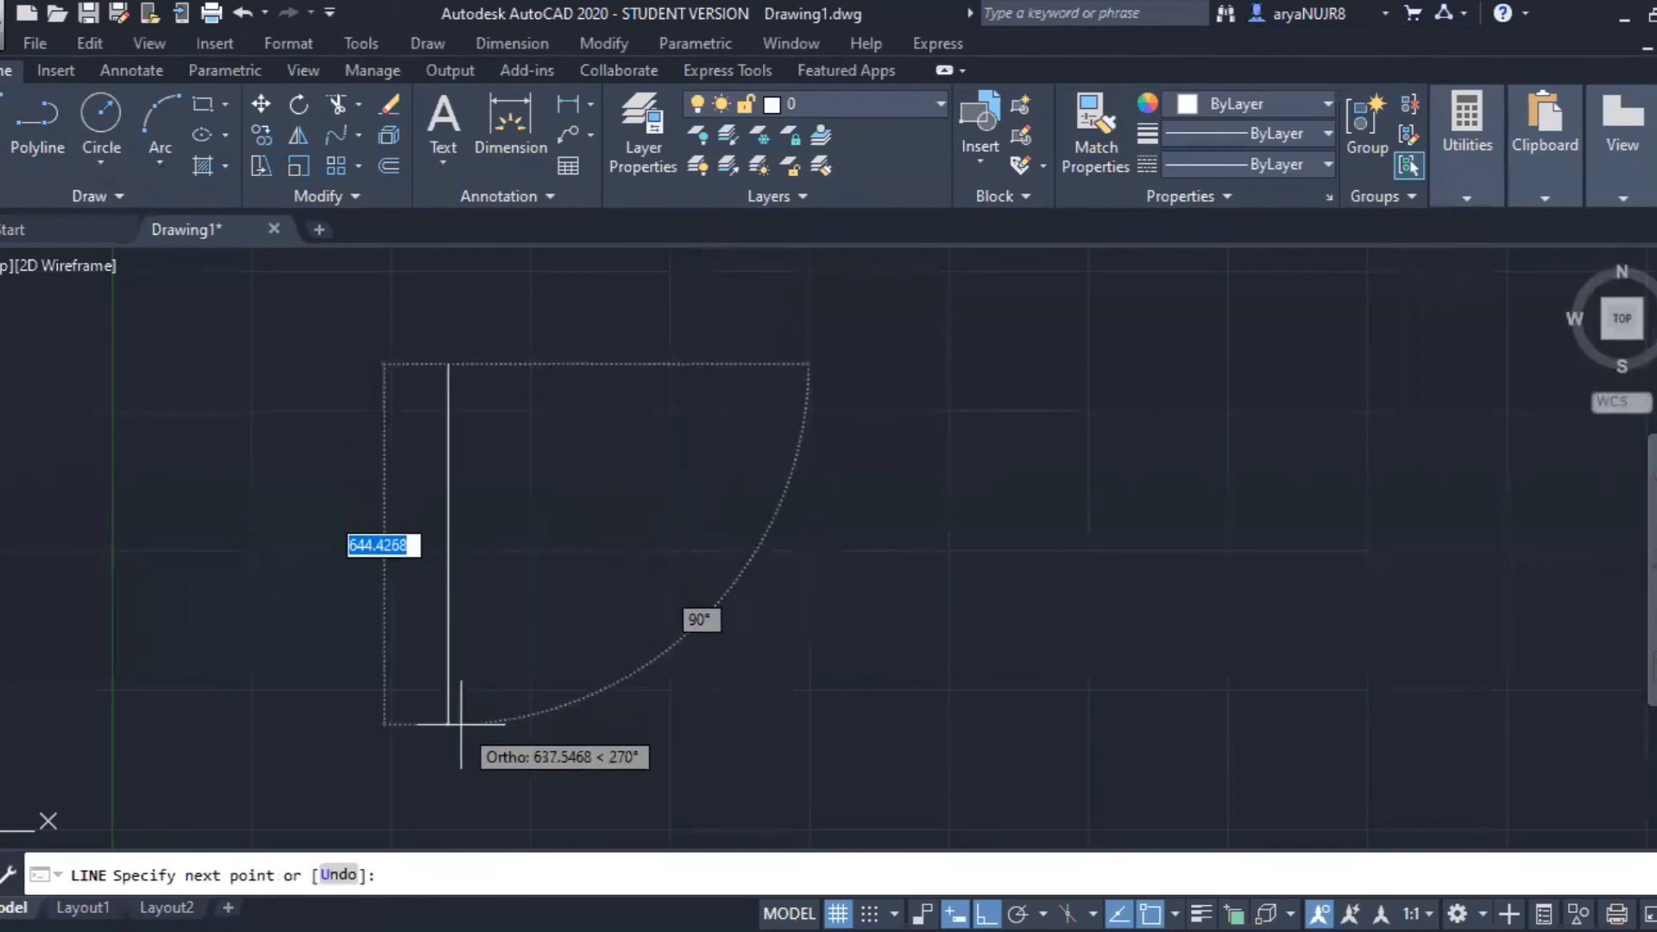
{"action": "left_click", "coordinate": [462, 724]}
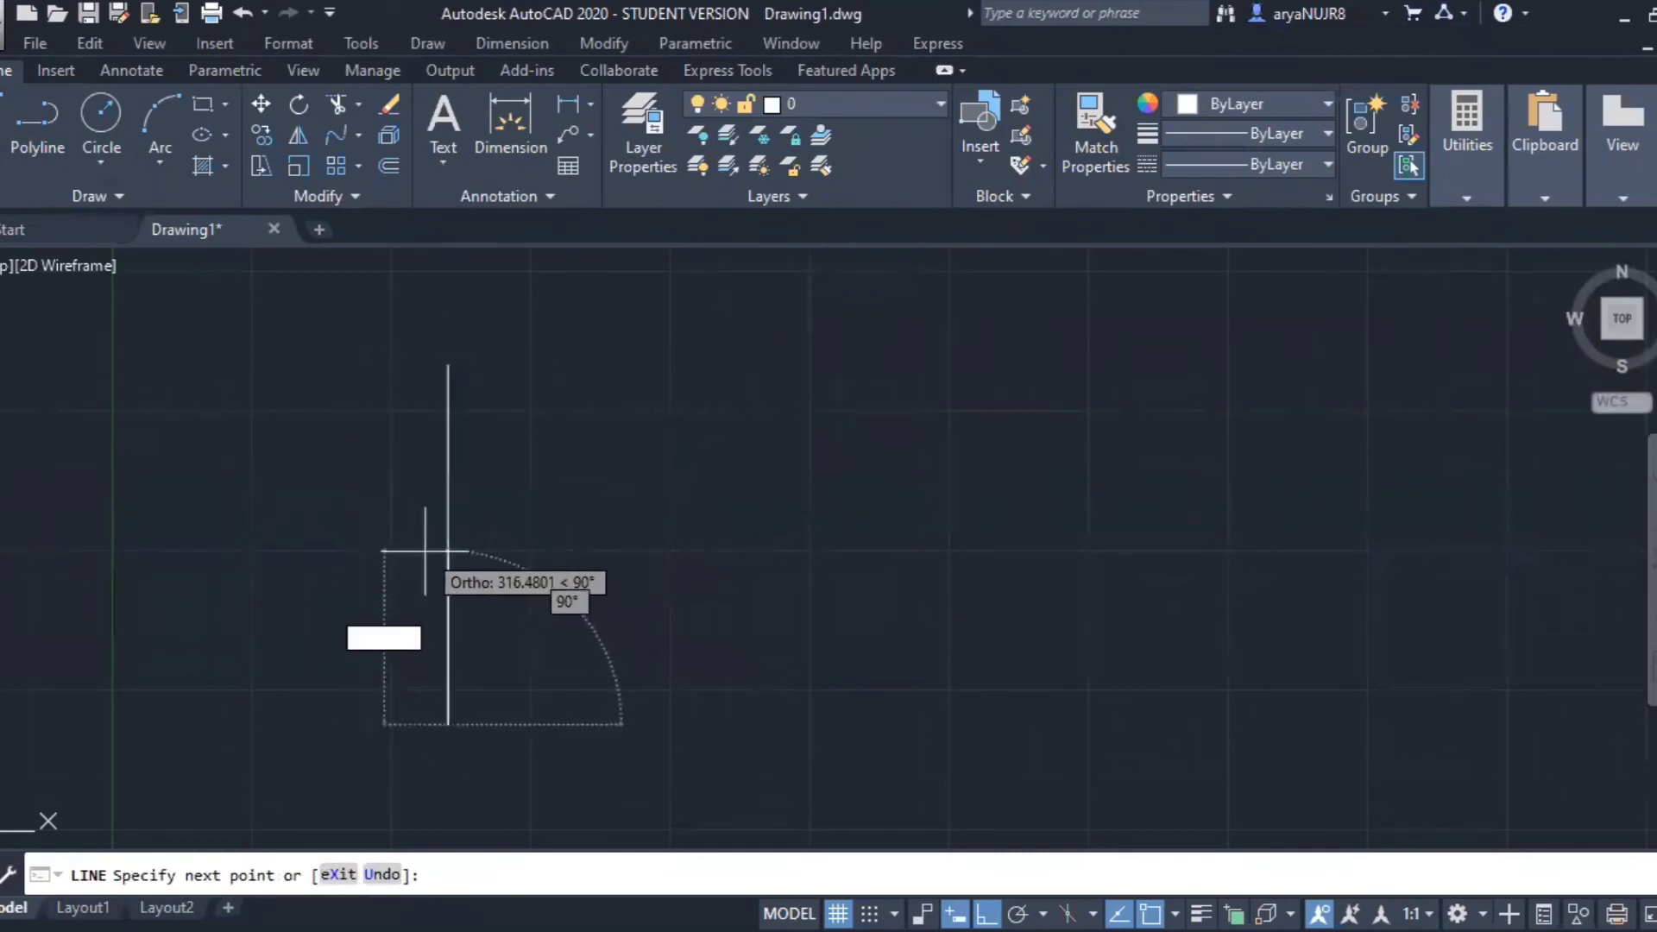
{"action": "key", "text": "Escape"}
Step: Offset the vertical line by a distance of 30 to its right side
{"action": "middle_click_drag", "start_coordinate": [499, 584], "coordinate": [605, 587]}
{"action": "scroll", "coordinate": [569, 555], "scroll_direction": "up", "scroll_amount": 2}
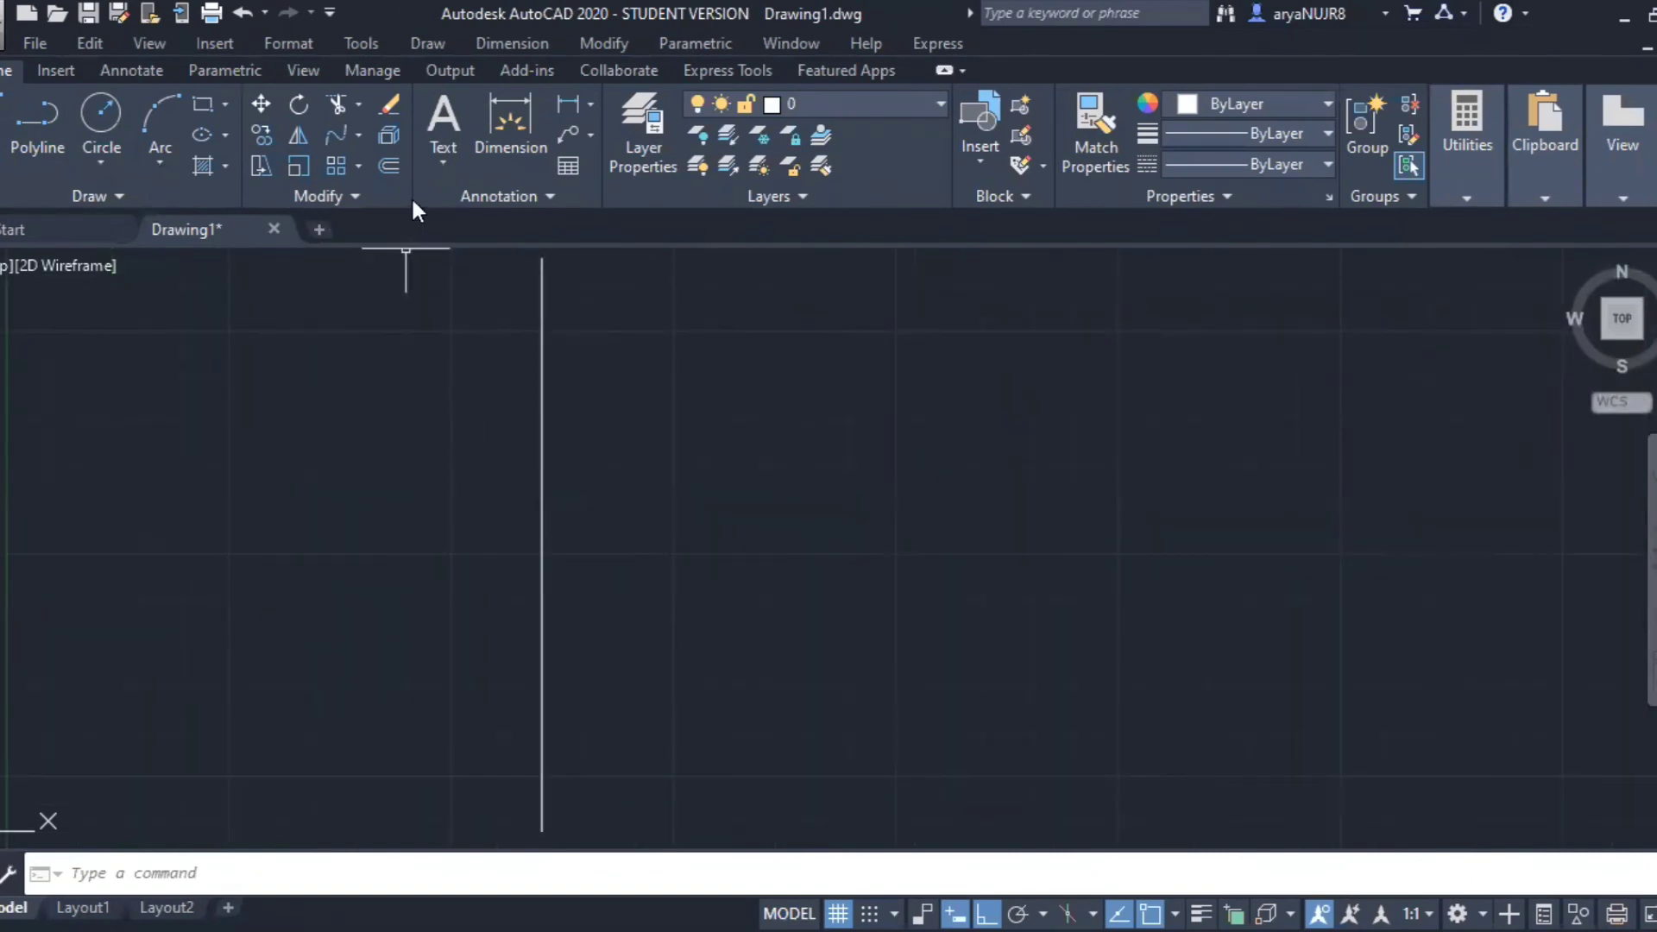
{"action": "scroll", "coordinate": [682, 483], "scroll_direction": "down", "scroll_amount": 2}
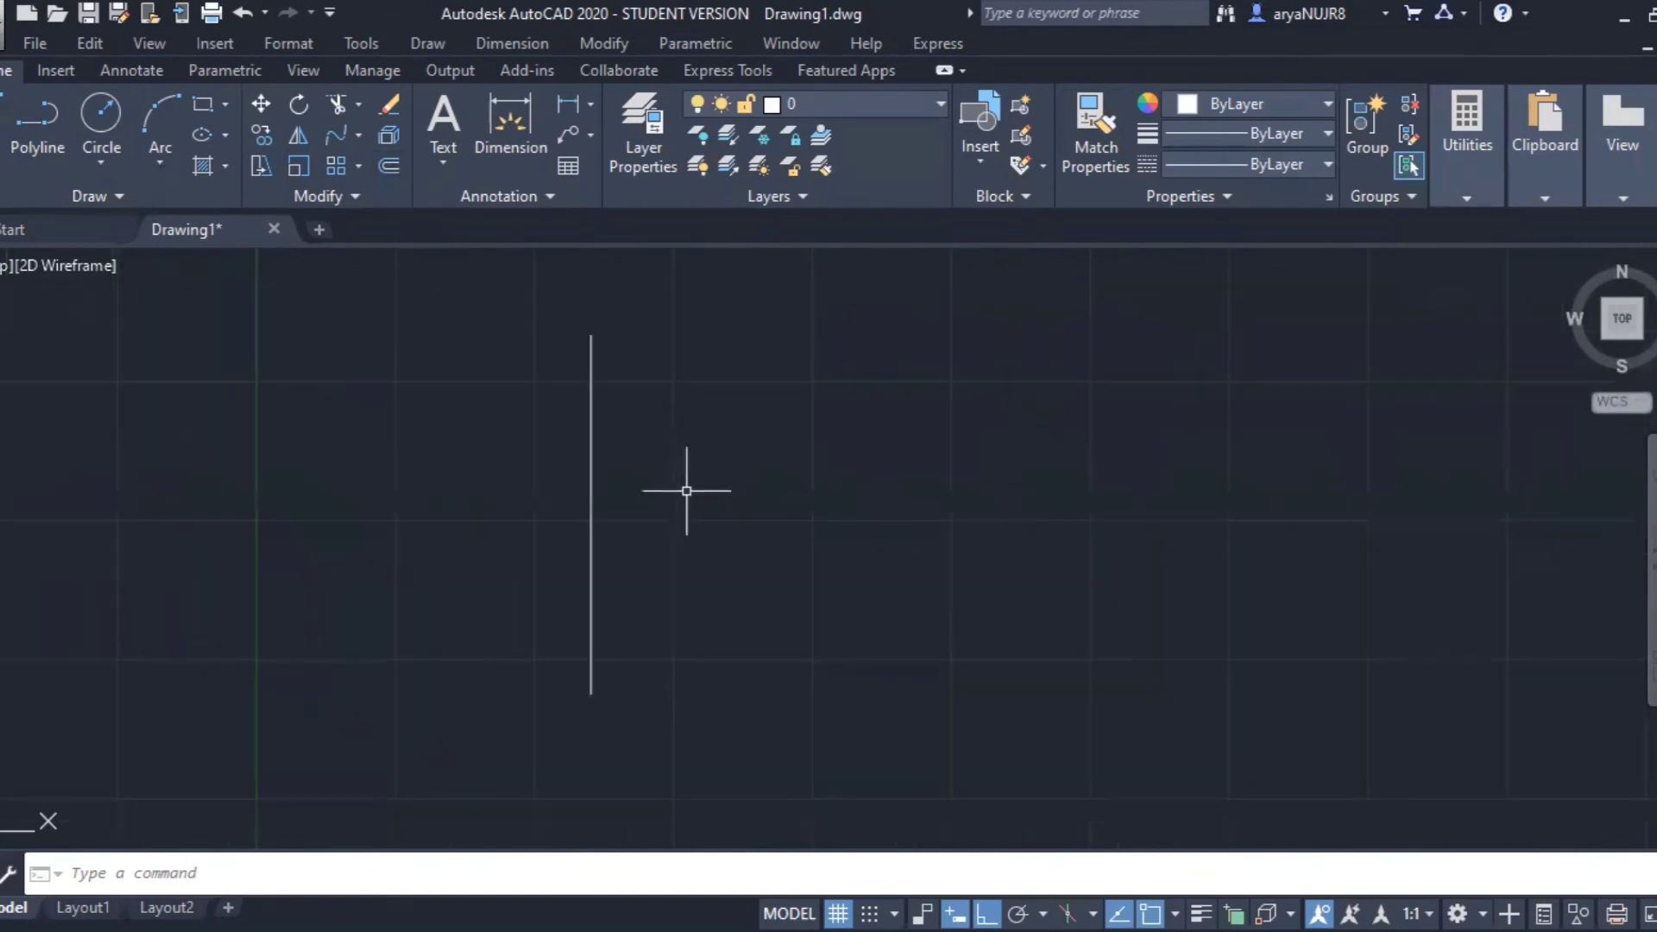
{"action": "middle_click_drag", "start_coordinate": [701, 492], "coordinate": [649, 502]}
{"action": "left_click", "coordinate": [618, 529]}
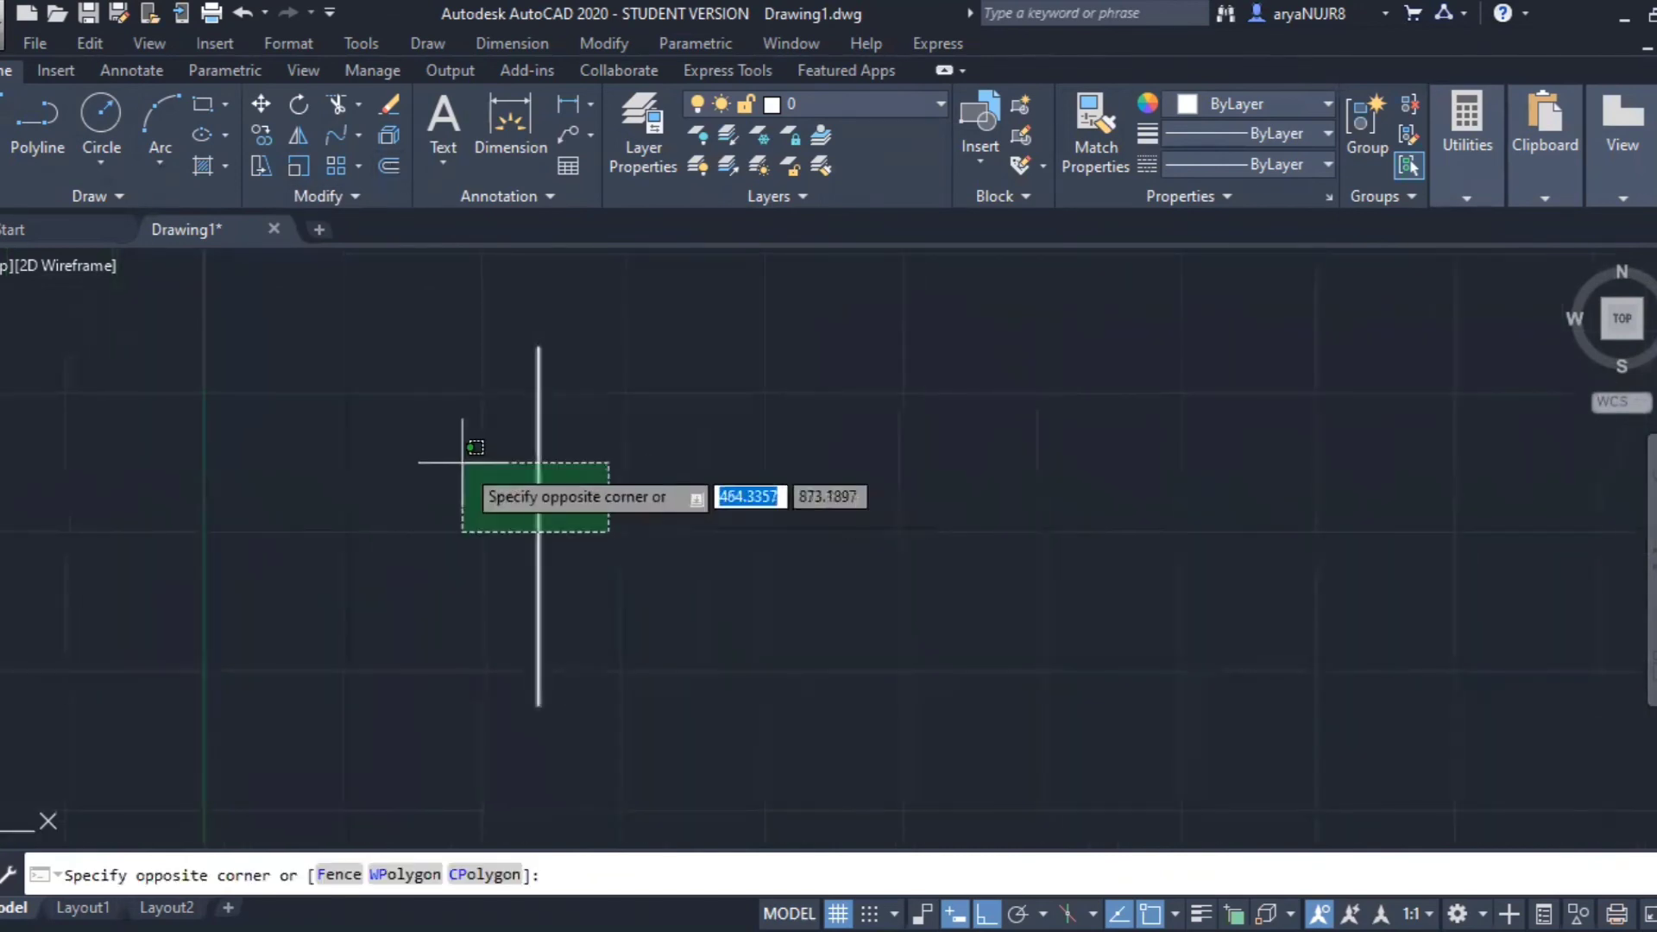
{"action": "left_click", "coordinate": [463, 460]}
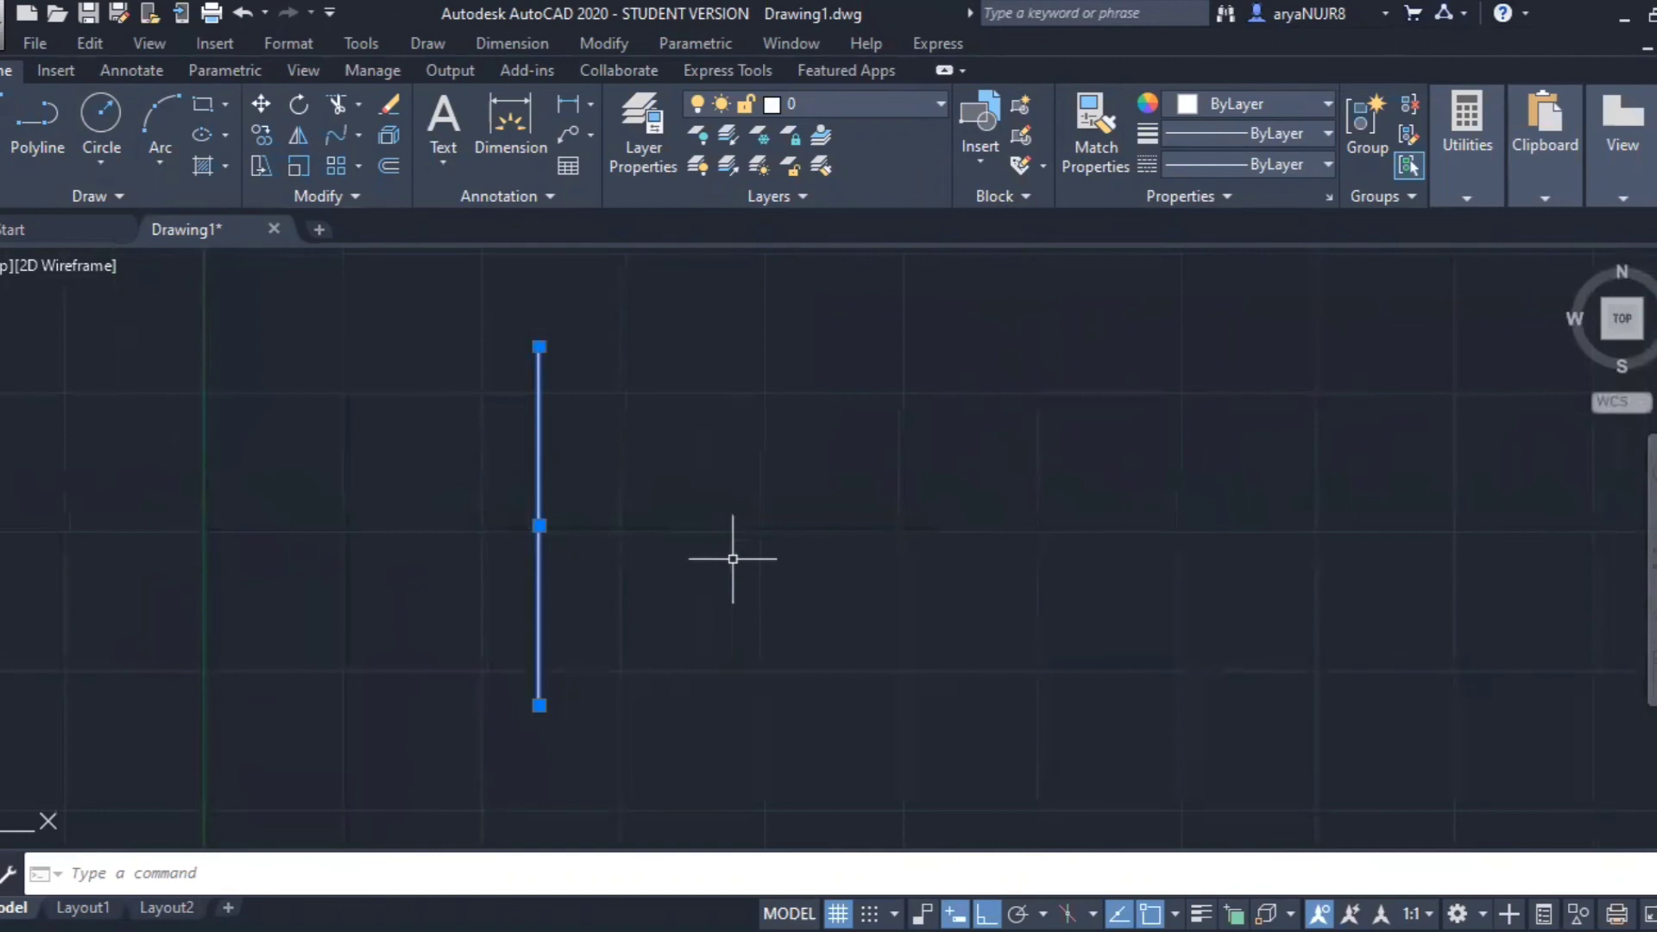
{"action": "type", "text": "o"}
{"action": "key", "text": "Return"}
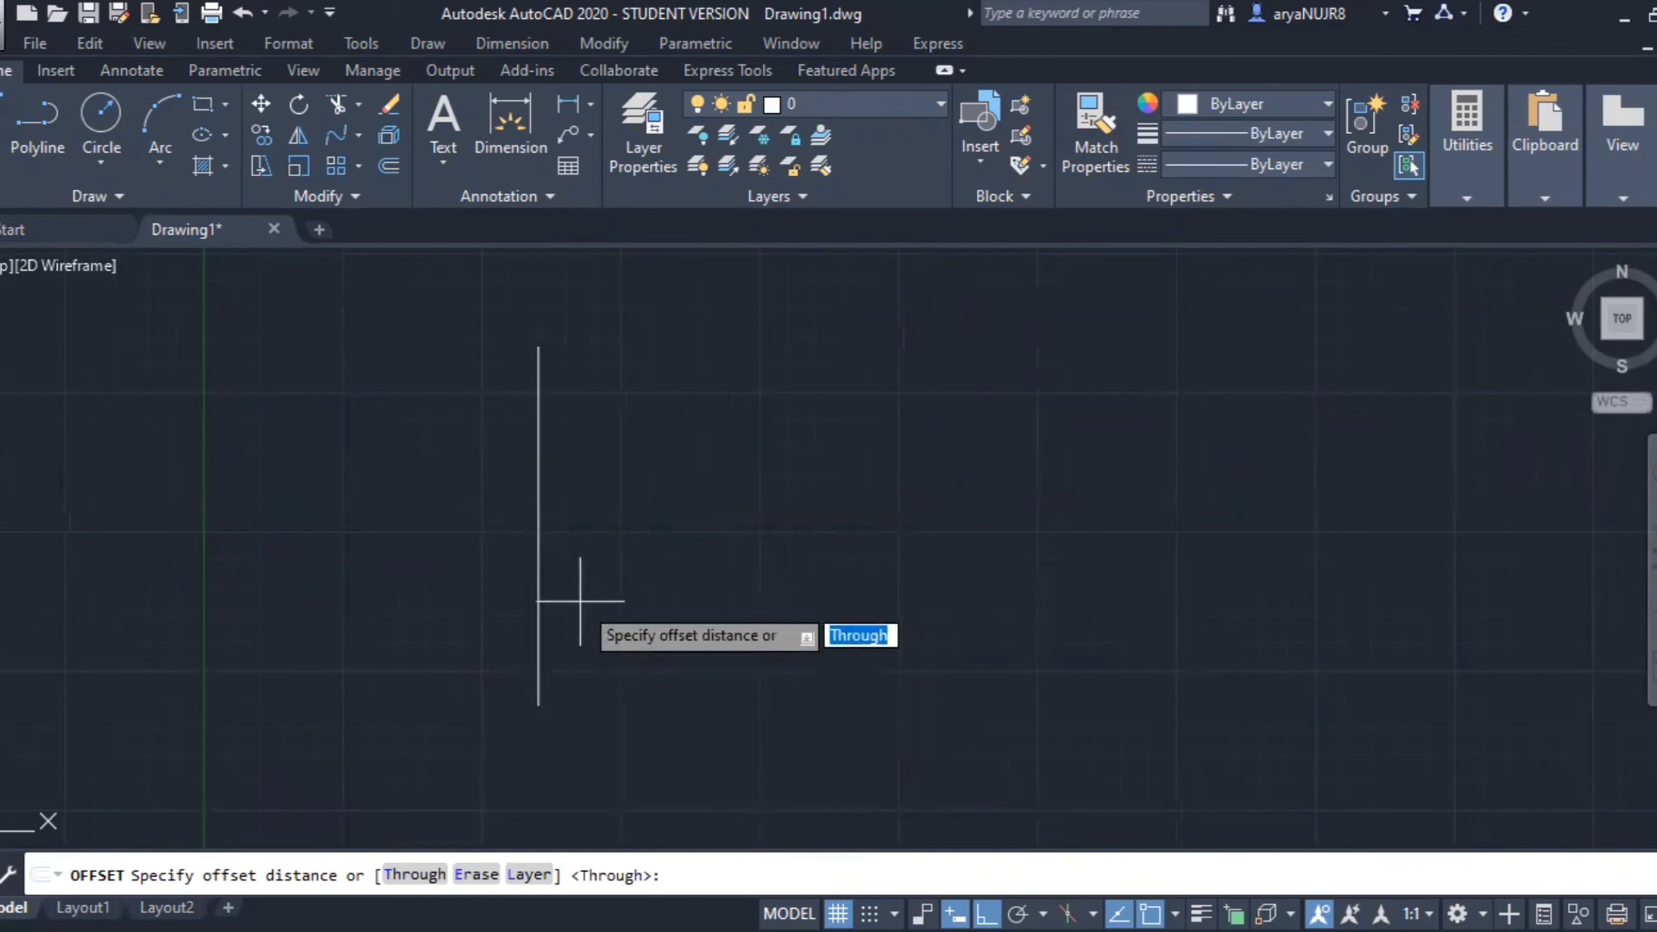
{"action": "type", "text": "30"}
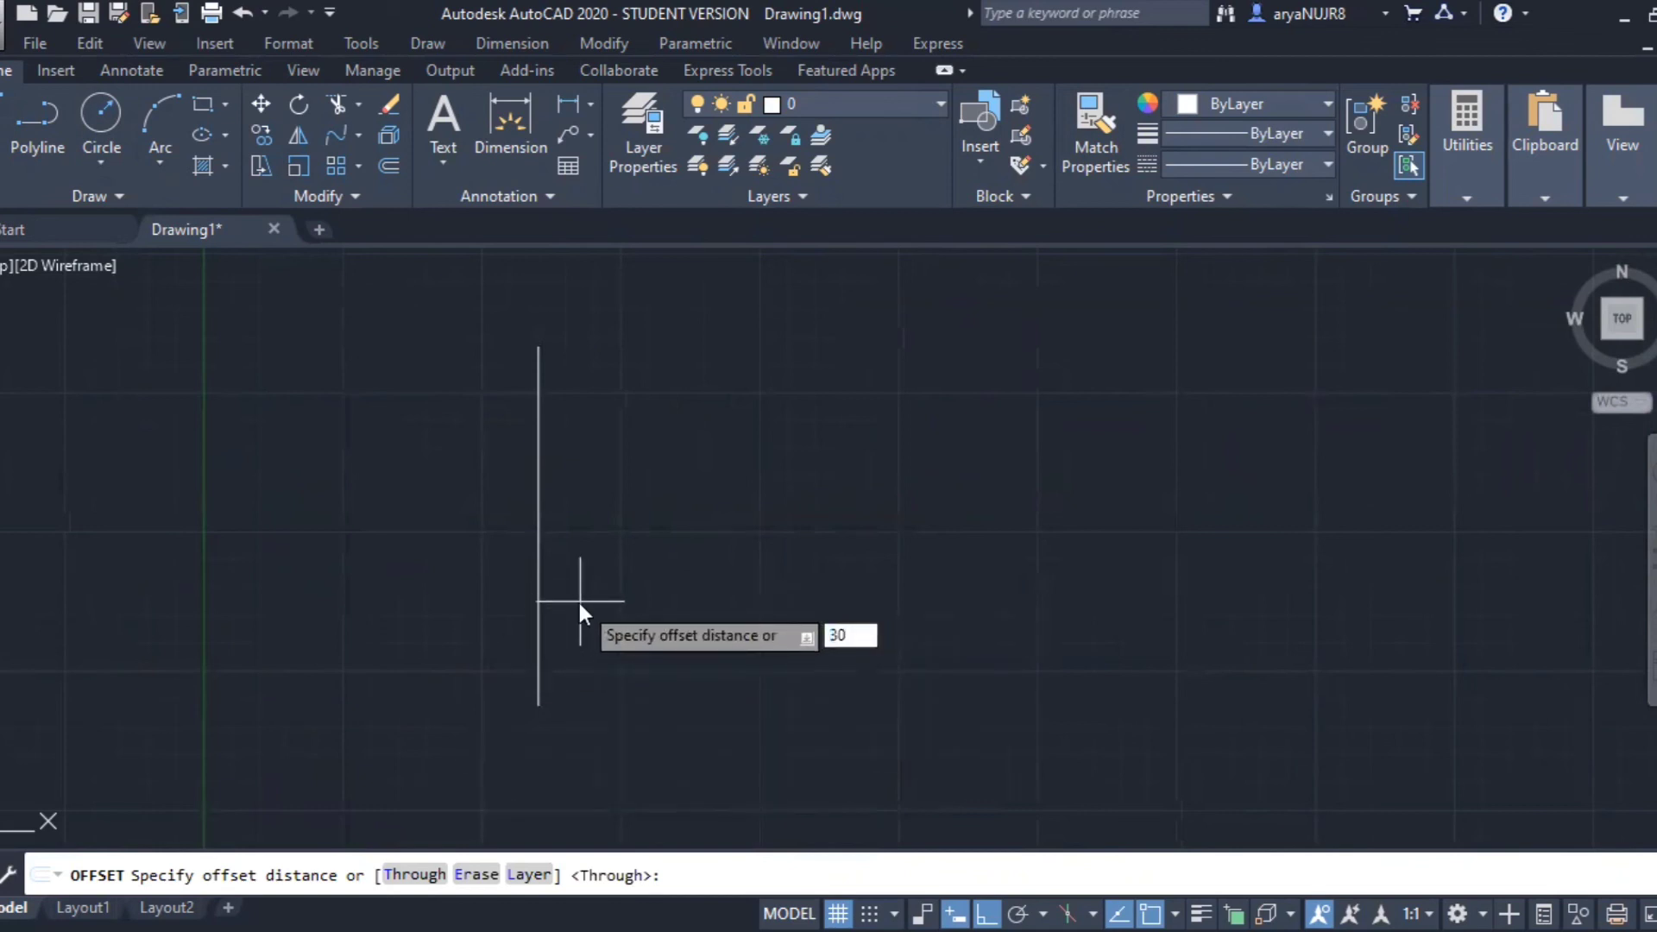
{"action": "key", "text": "Return"}
{"action": "left_click", "coordinate": [538, 565]}
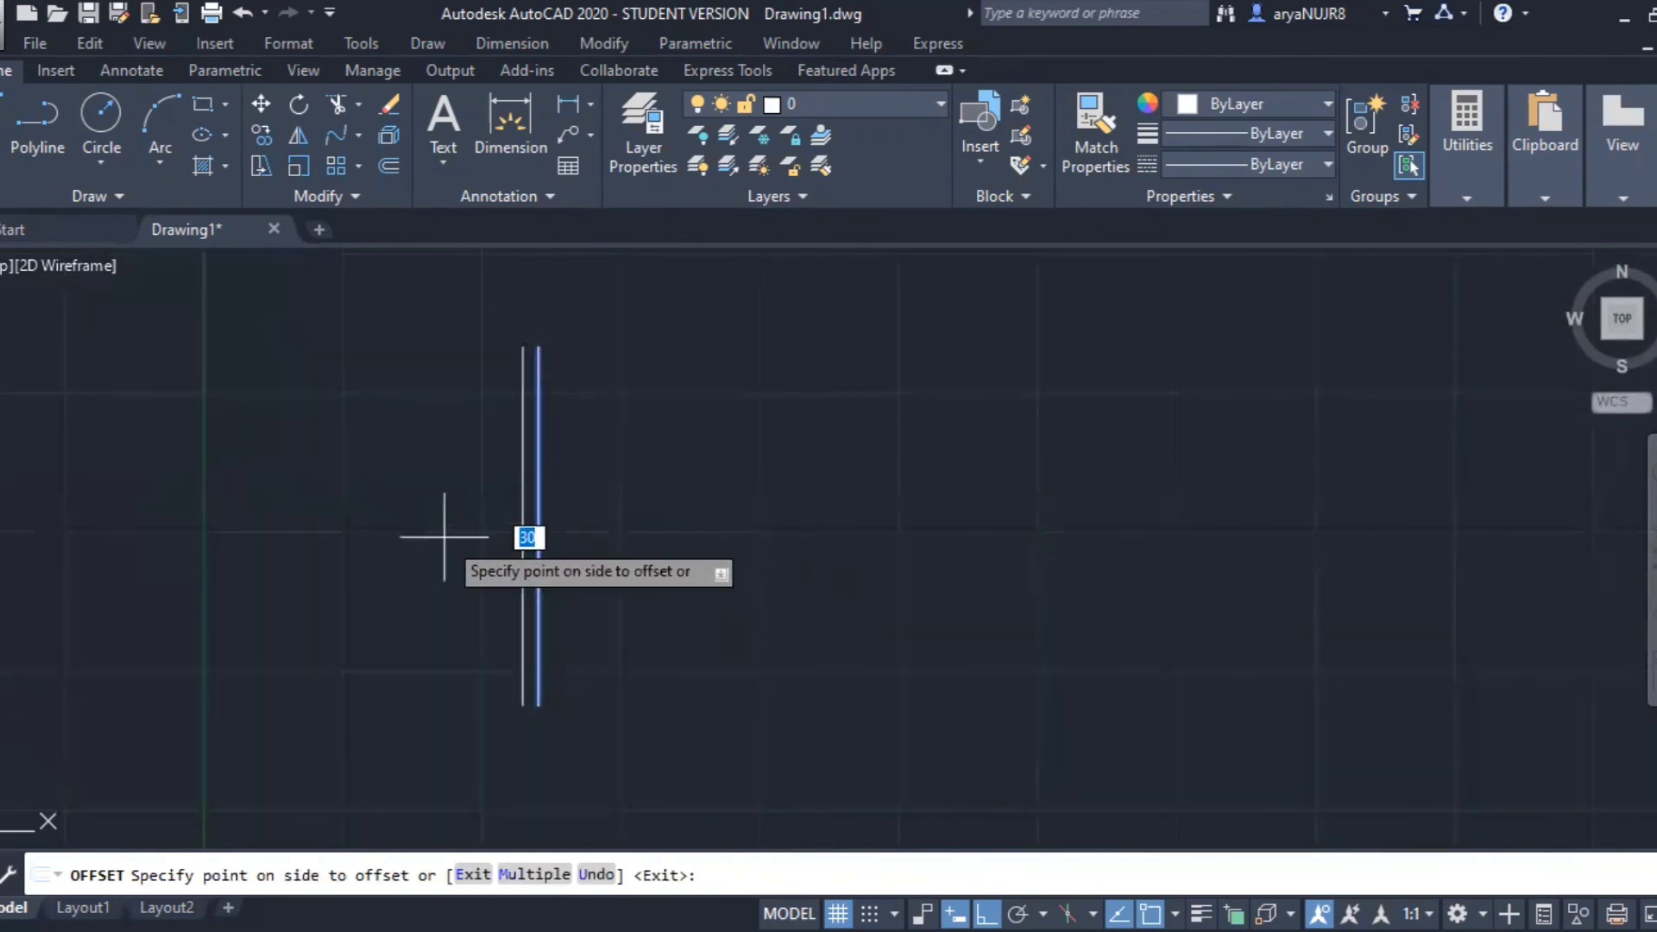
{"action": "middle_click_drag", "start_coordinate": [607, 558], "coordinate": [571, 518]}
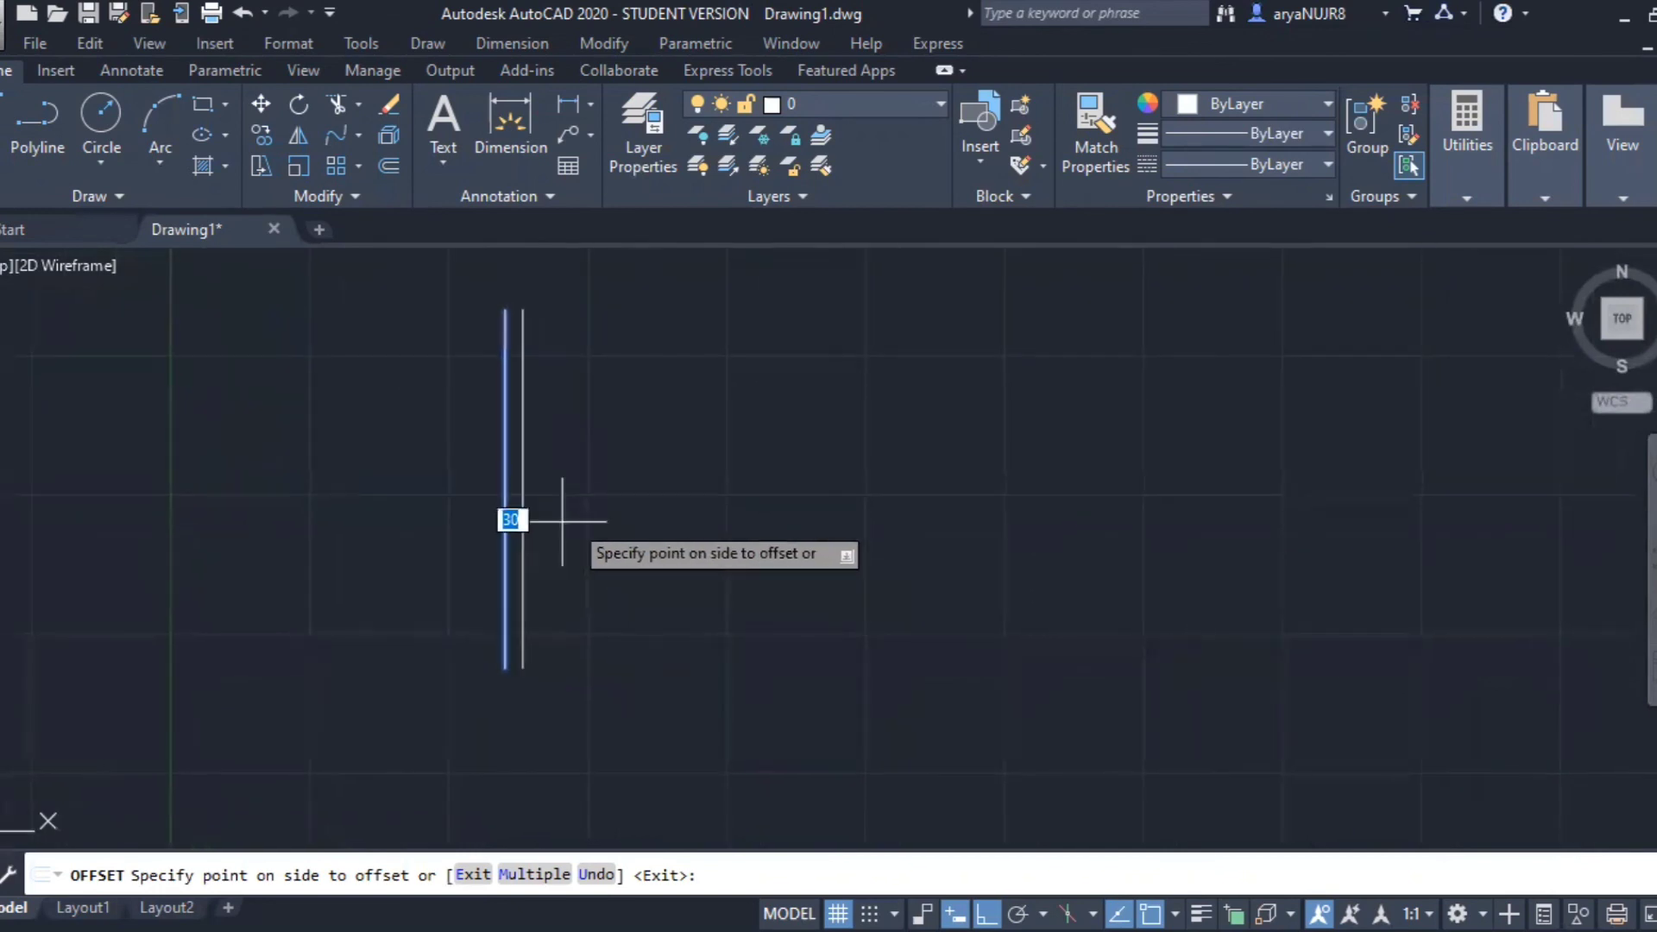
{"action": "left_click", "coordinate": [571, 518]}
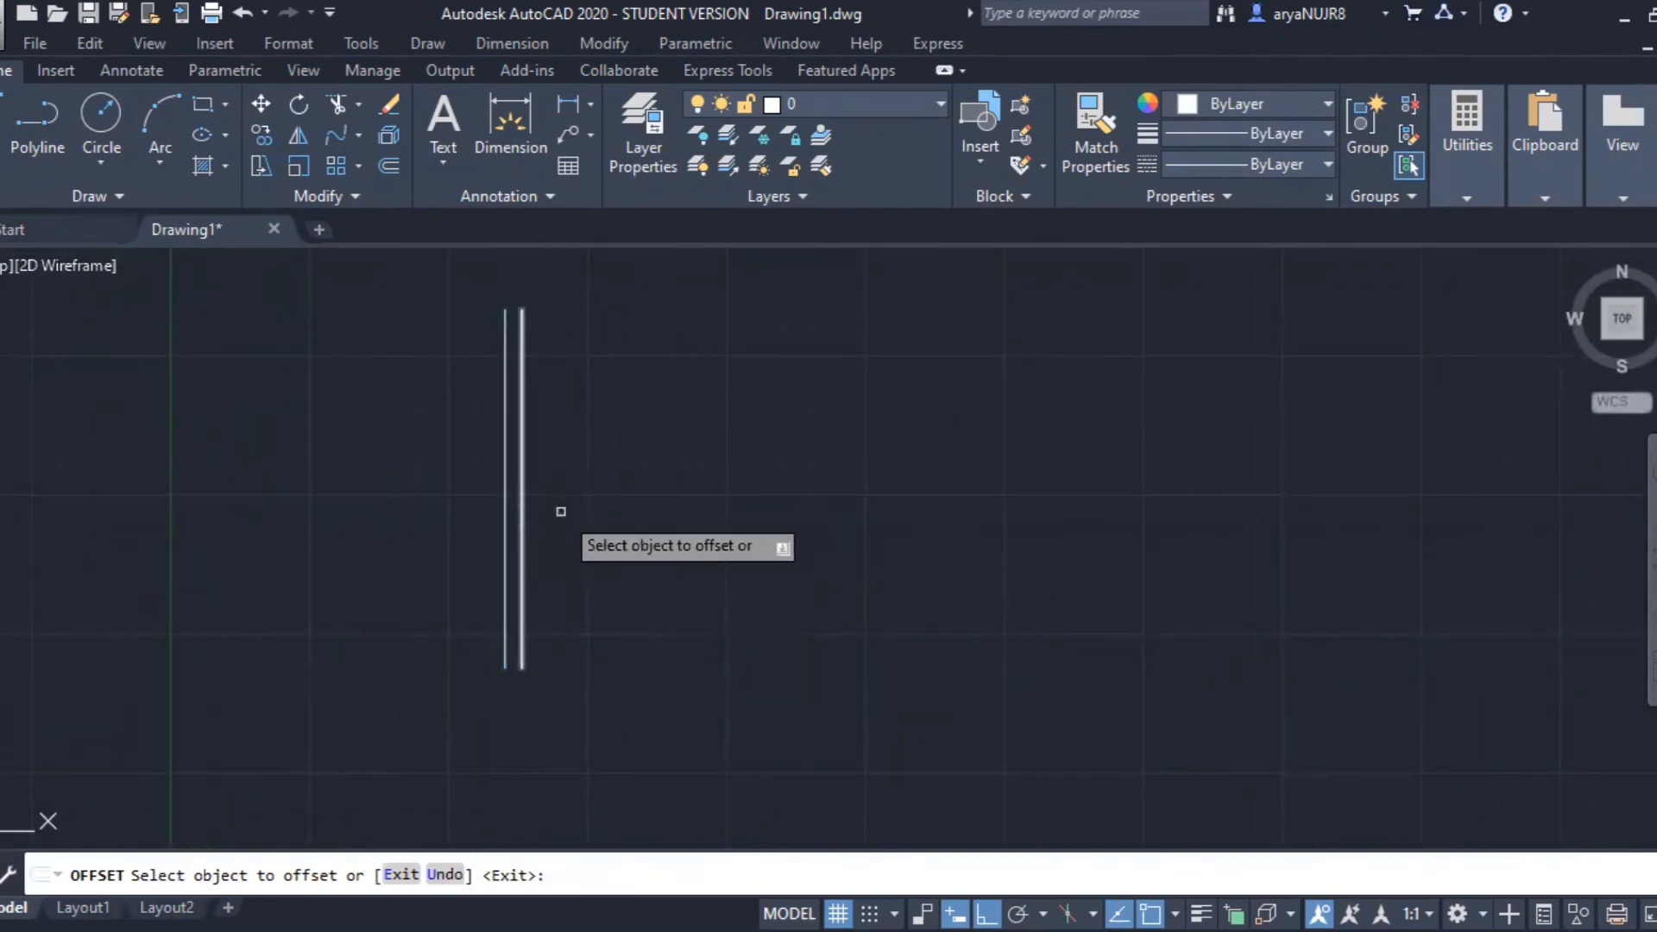
Step: Offset each newest vertical line to the right by 30, adding three more parallel lines
{"action": "left_click", "coordinate": [522, 527]}
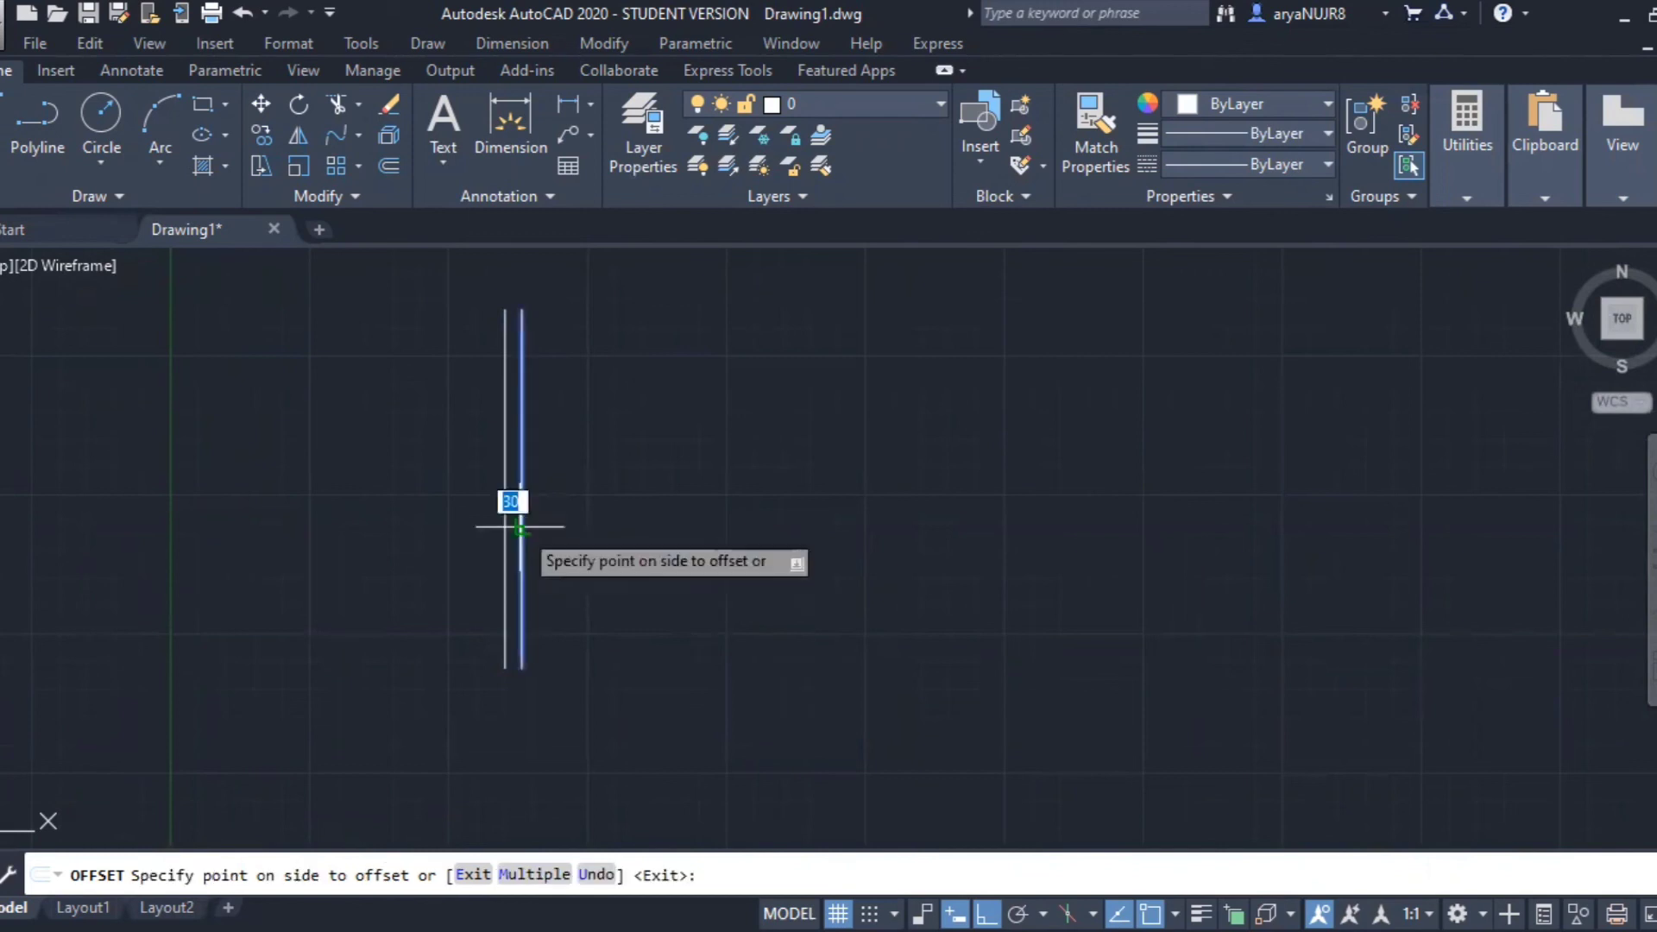
{"action": "left_click", "coordinate": [603, 529]}
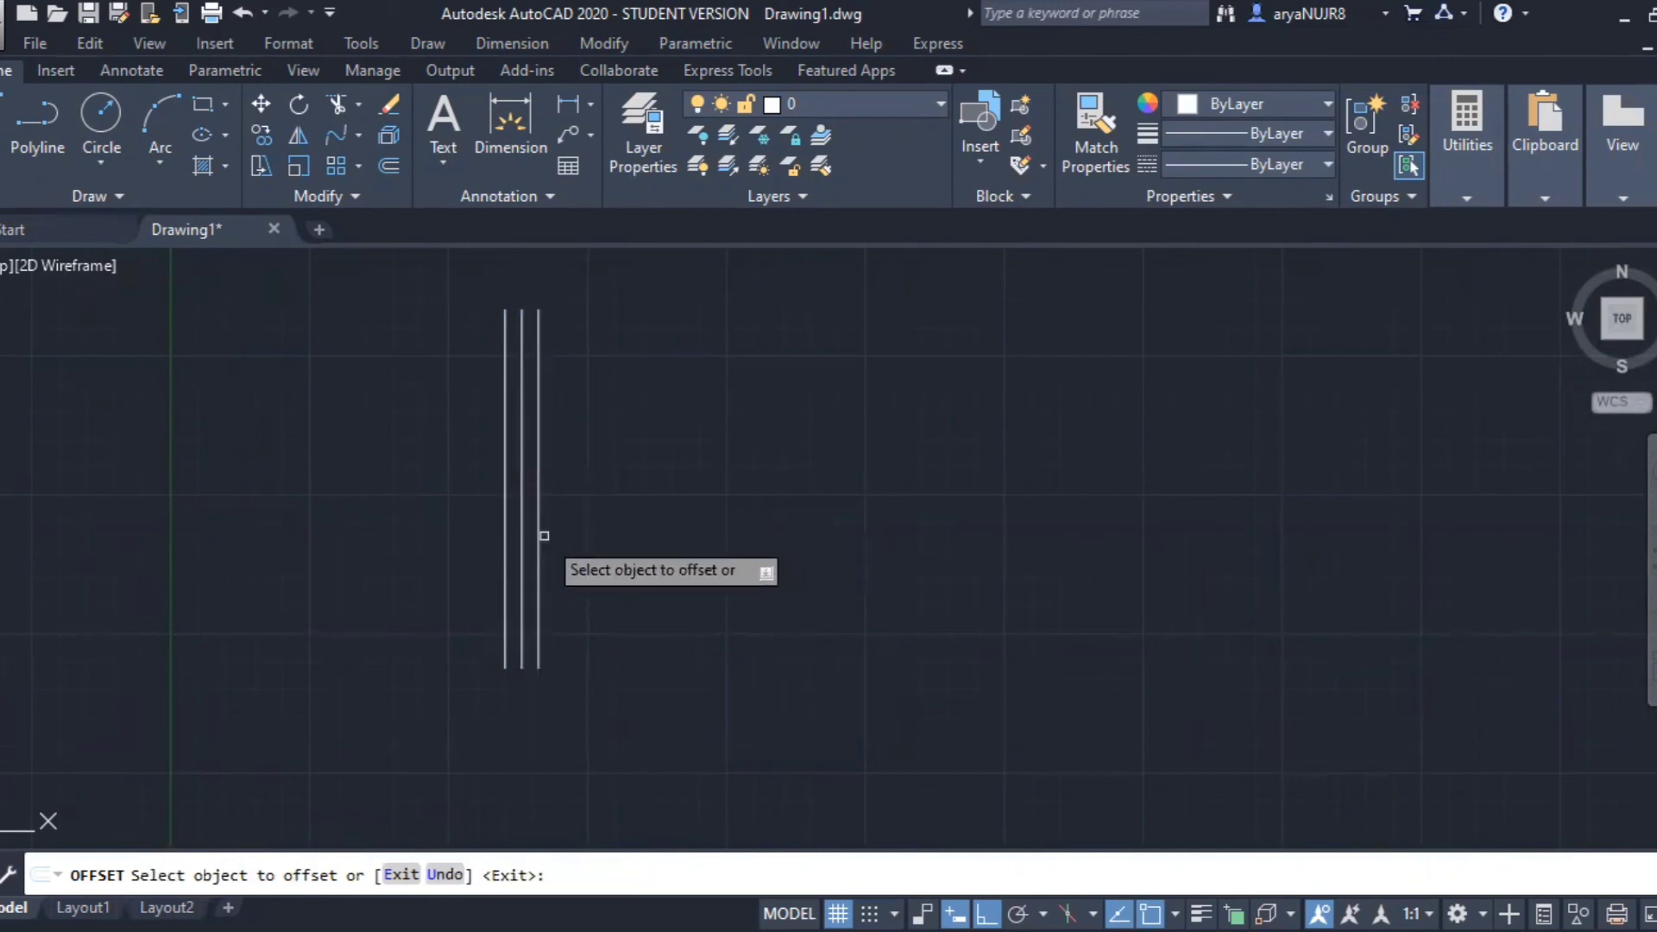
{"action": "left_click", "coordinate": [539, 537]}
{"action": "left_click", "coordinate": [647, 540]}
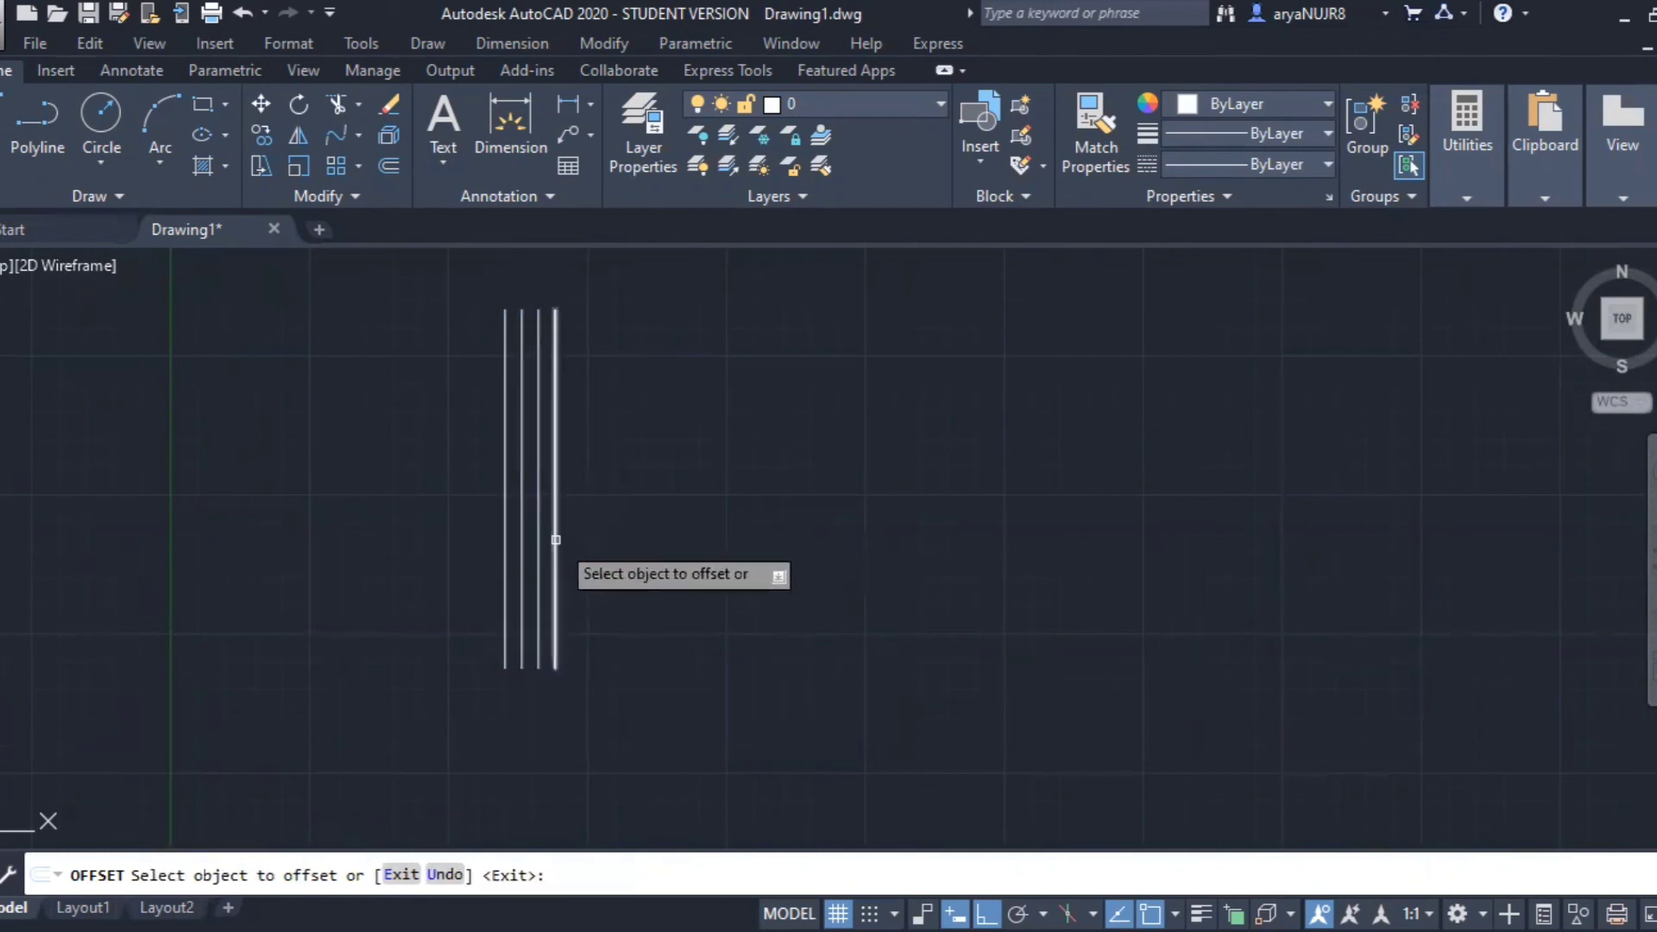
{"action": "left_click", "coordinate": [556, 540]}
{"action": "left_click", "coordinate": [669, 546]}
{"action": "key", "text": "Escape"}
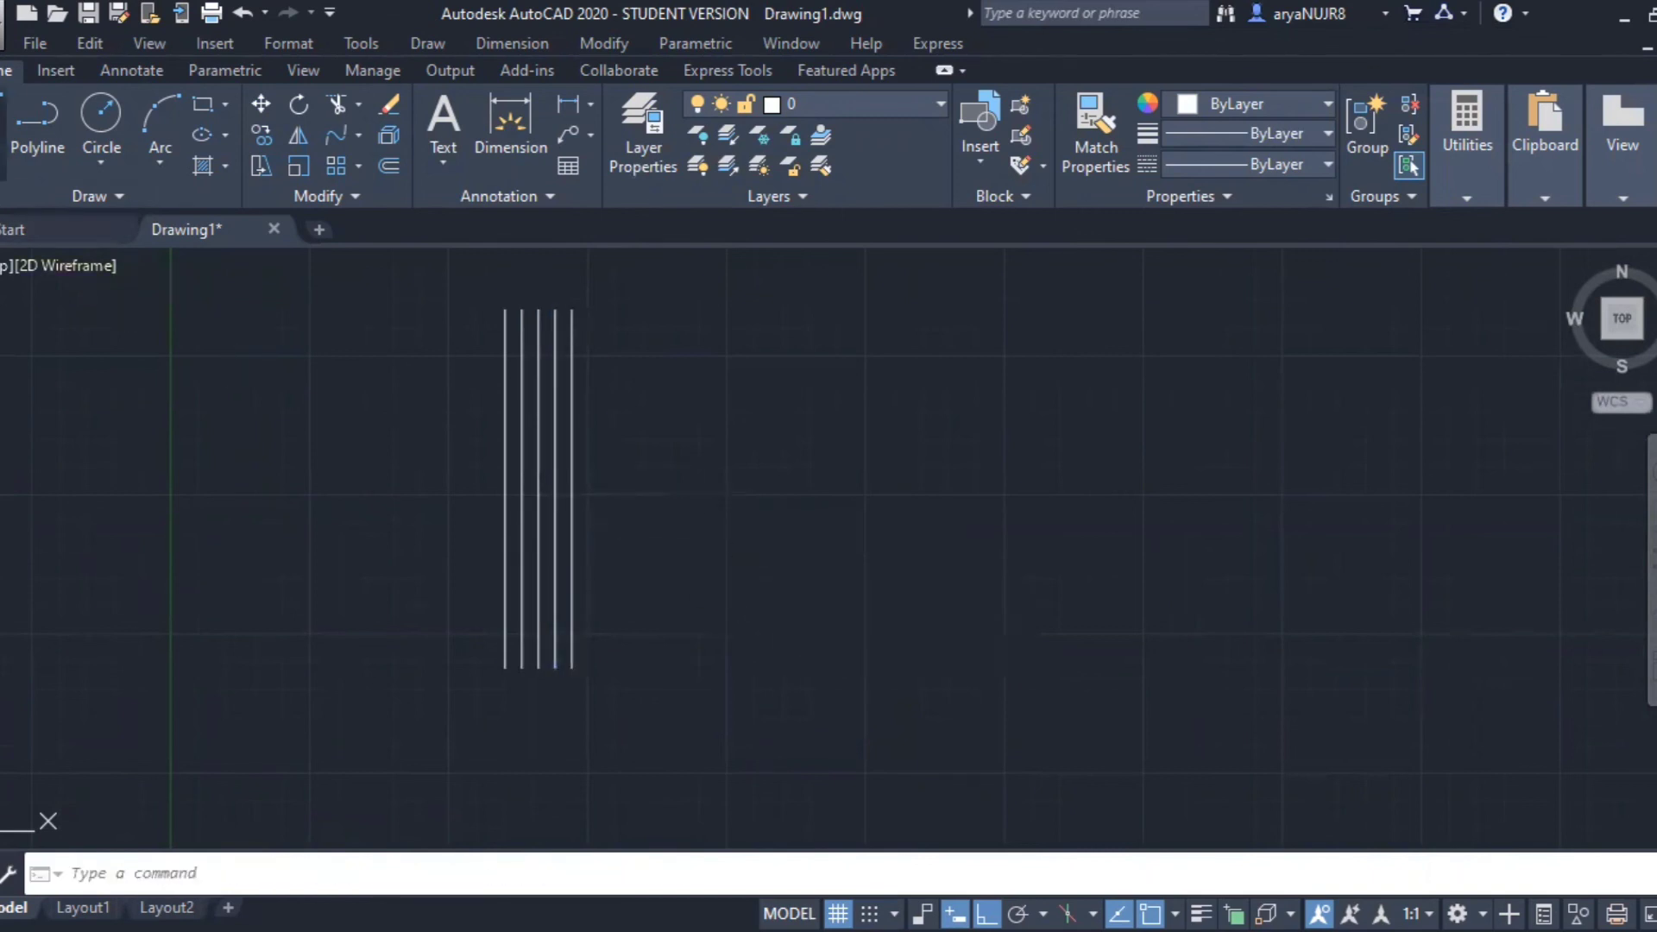
Step: Draw a horizontal line to the right of the vertical lines, about one third longer than they are
{"action": "type", "text": "l"}
{"action": "key", "text": "Return"}
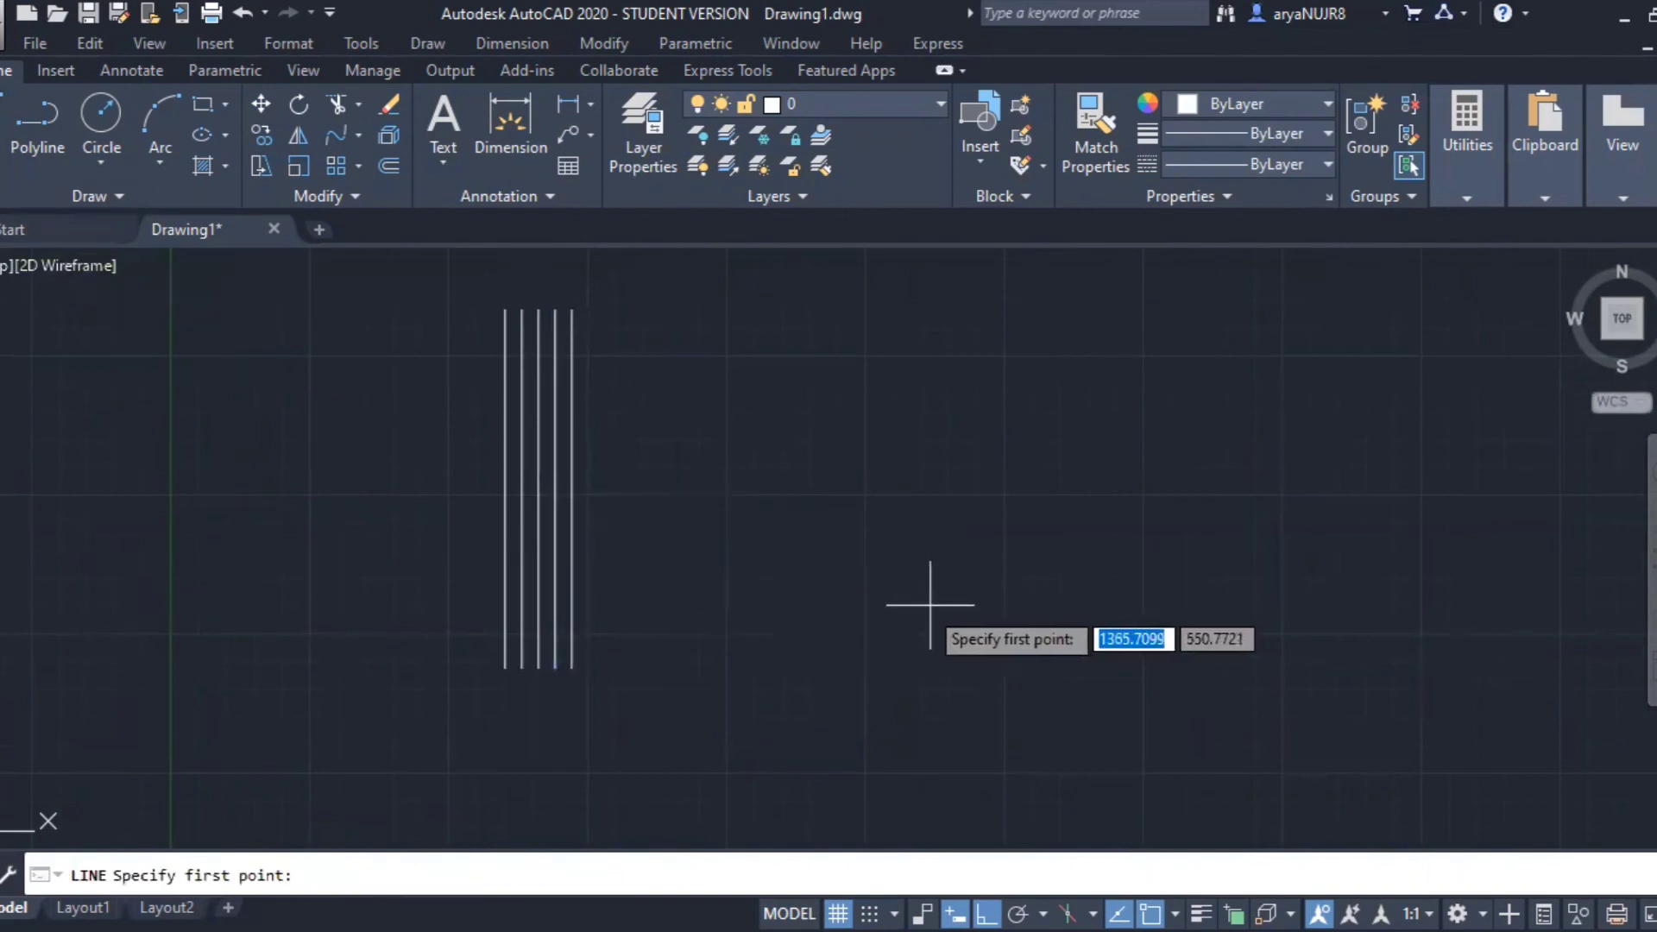
{"action": "middle_click_drag", "start_coordinate": [887, 587], "coordinate": [664, 624]}
{"action": "left_click", "coordinate": [475, 555]}
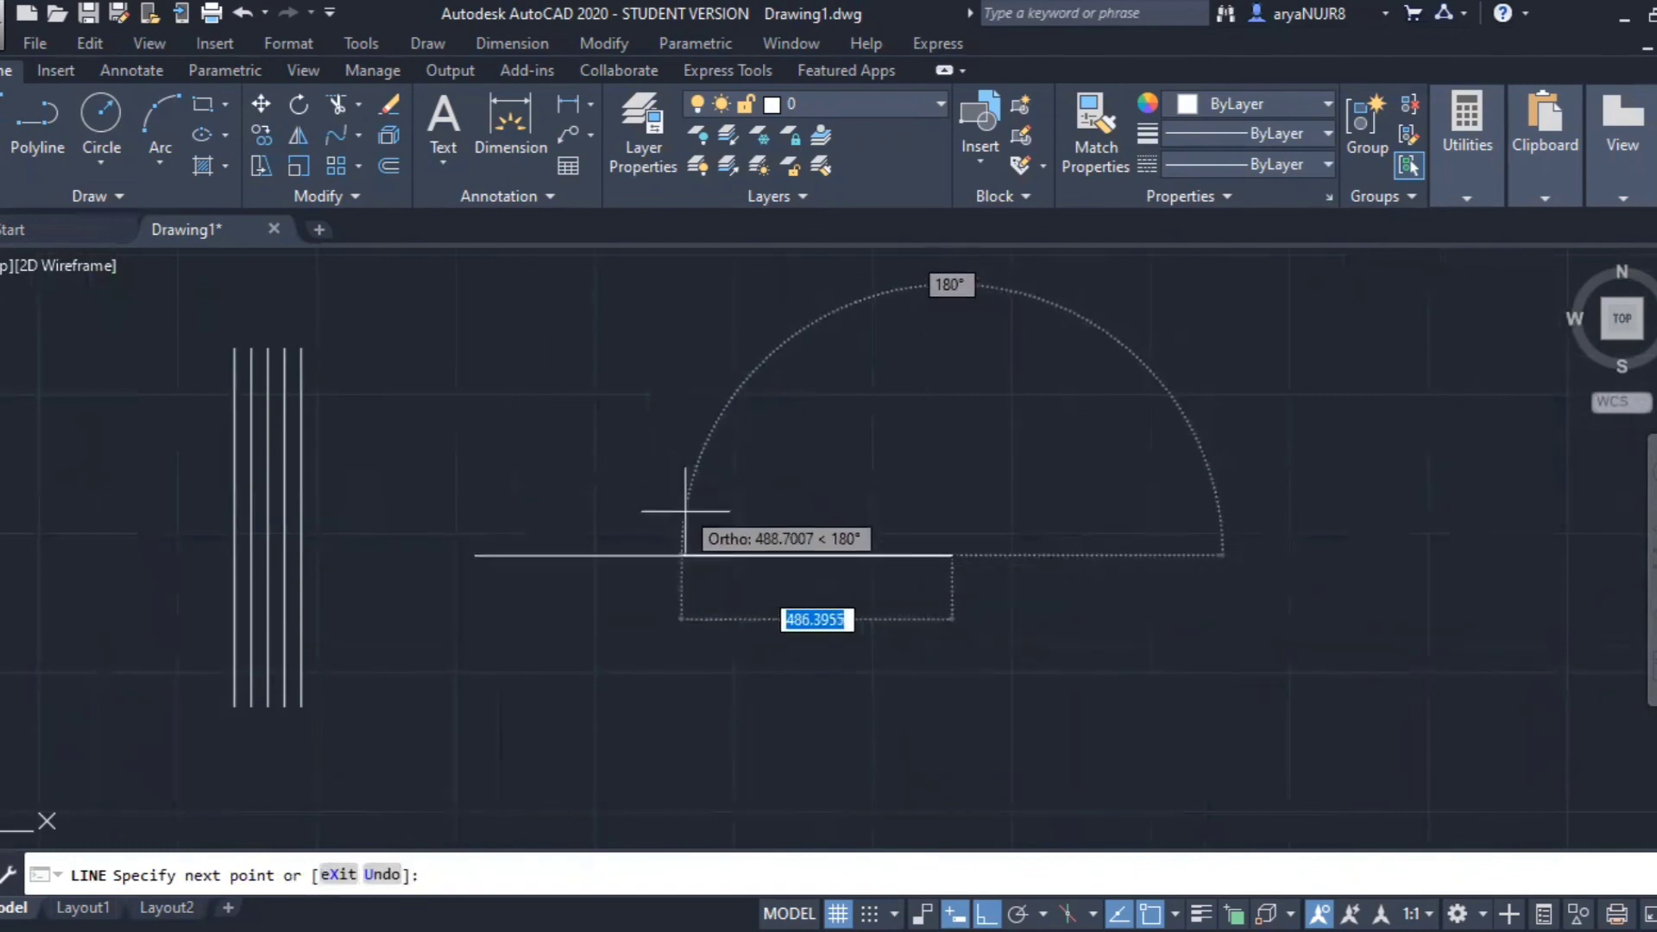
{"action": "key", "text": "Escape"}
Step: Offset the horizontal line with the Through option to a point above it, about a fifth of its length away
{"action": "middle_click_drag", "start_coordinate": [1035, 620], "coordinate": [1042, 673]}
{"action": "mouse_move", "coordinate": [656, 470]}
{"action": "middle_mouse_down"}
{"action": "mouse_move", "coordinate": [747, 481]}
{"action": "mouse_move", "coordinate": [701, 519]}
{"action": "middle_mouse_up"}
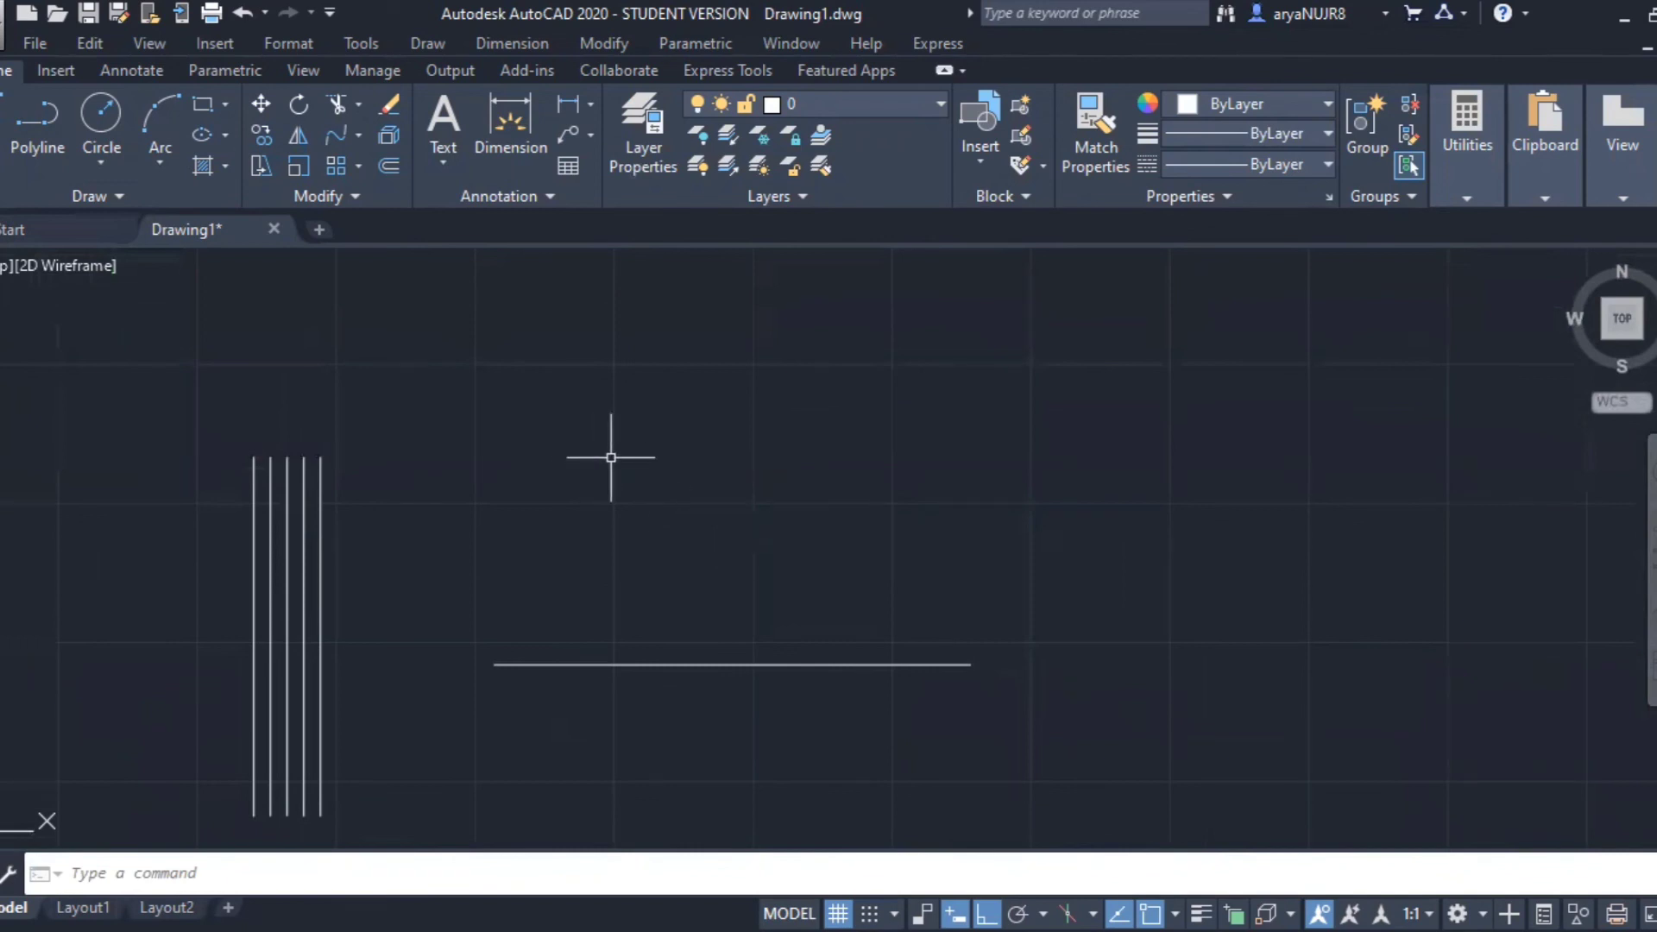
{"action": "left_click", "coordinate": [781, 701]}
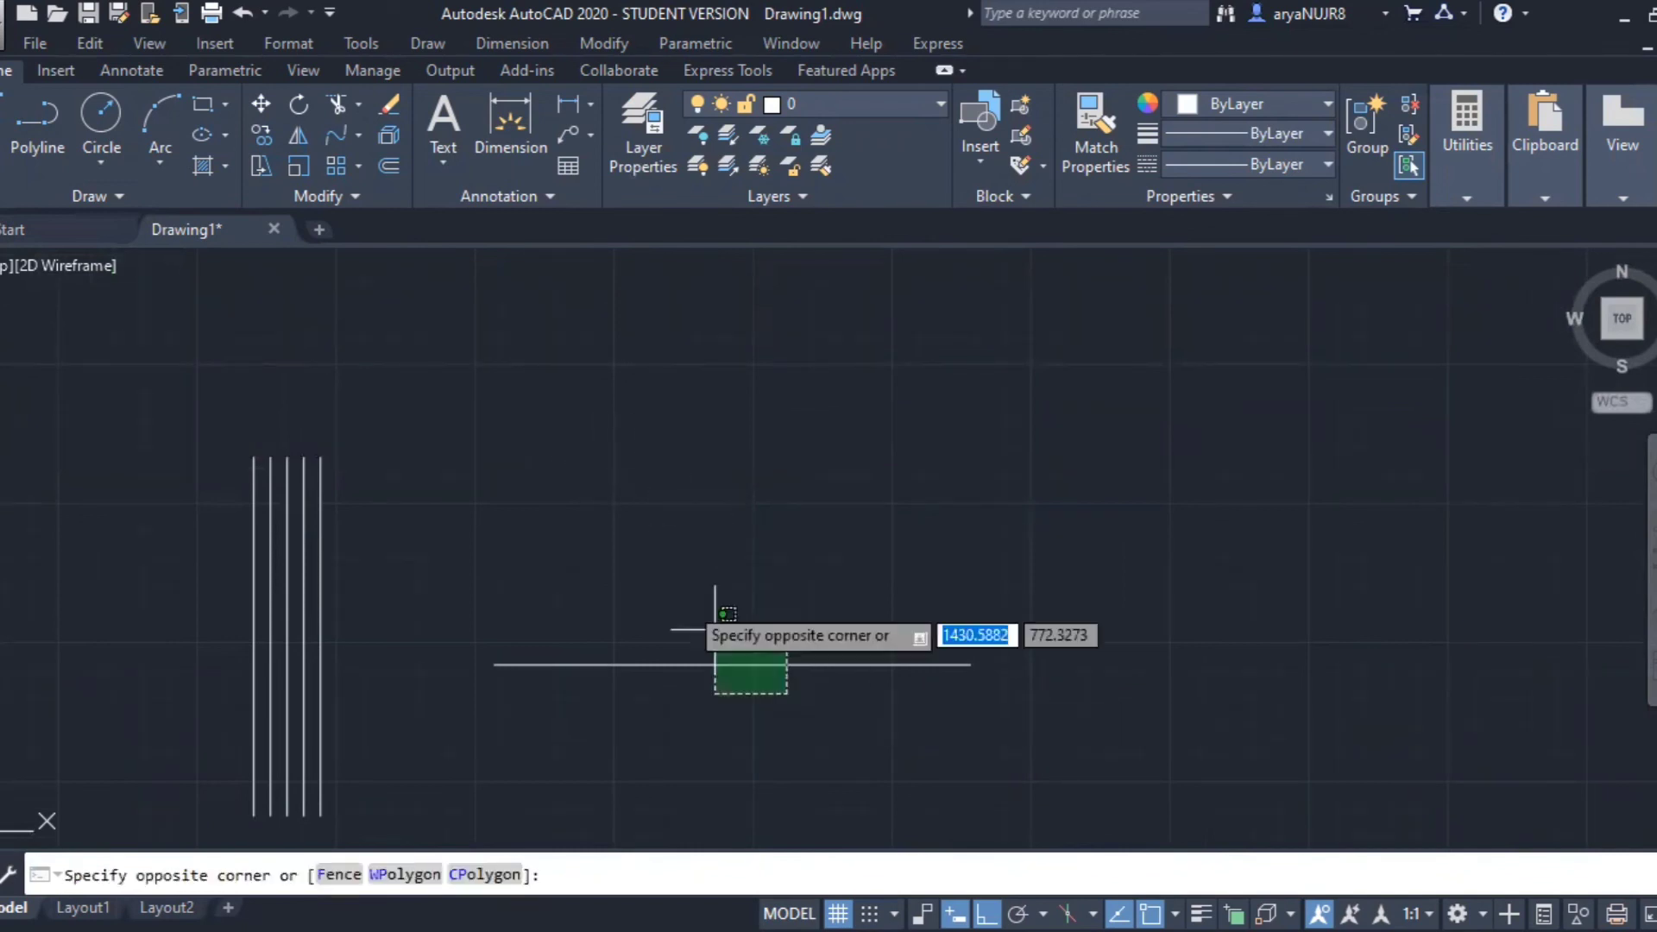
{"action": "left_click", "coordinate": [668, 574]}
{"action": "type", "text": "o"}
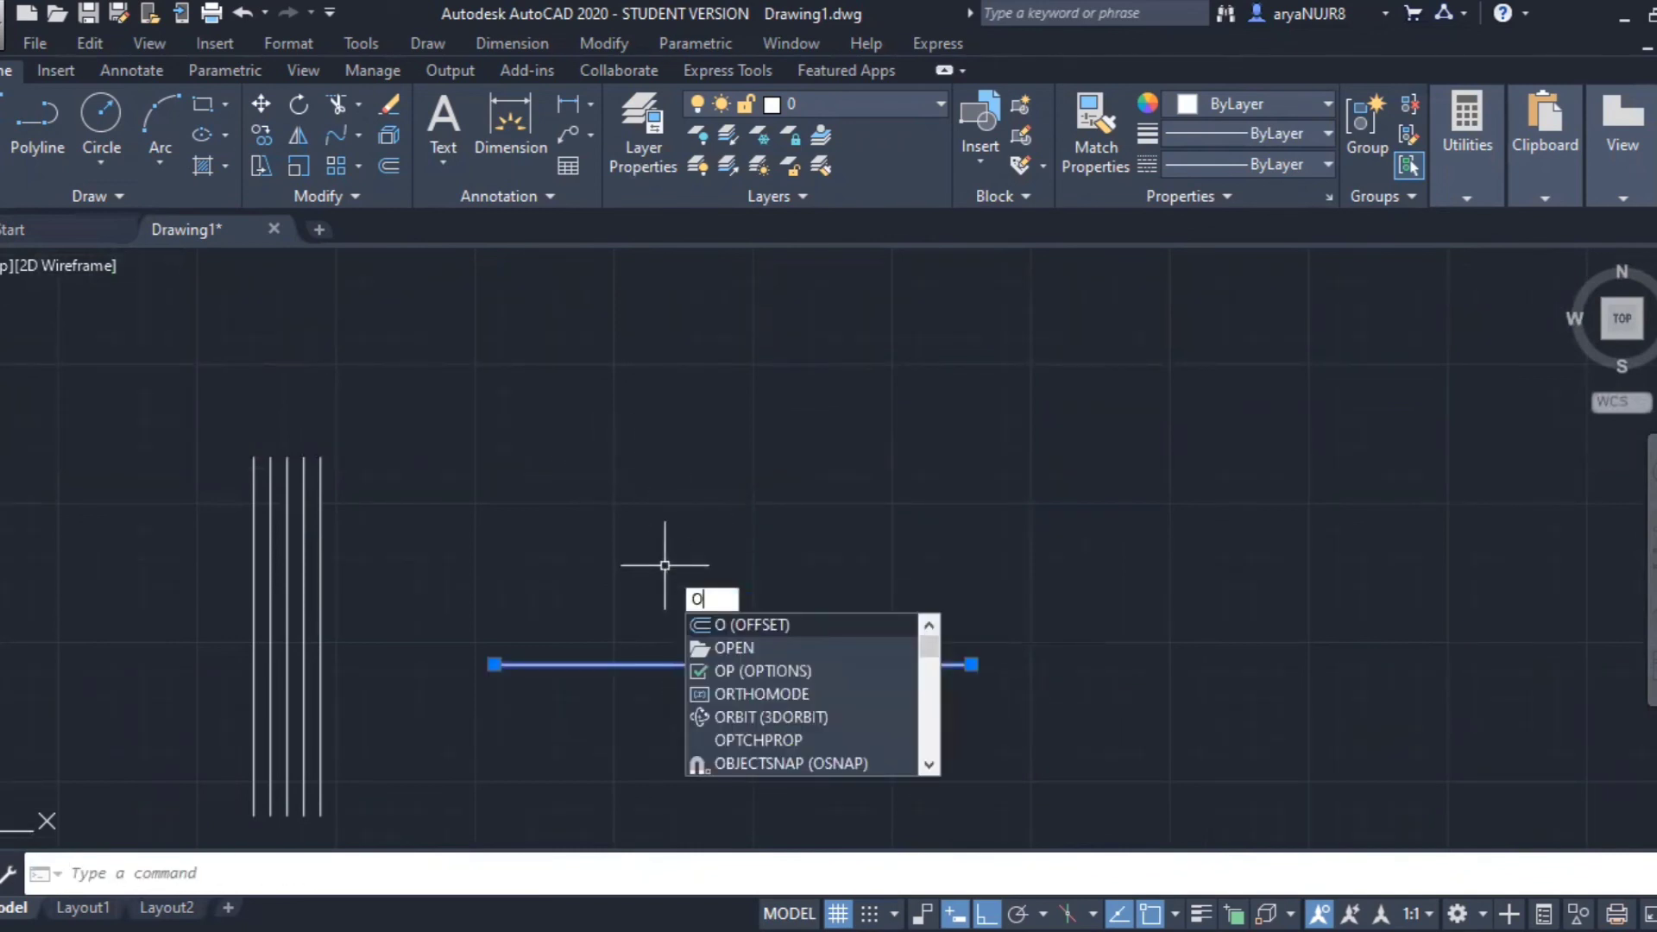
{"action": "key", "text": "Return"}
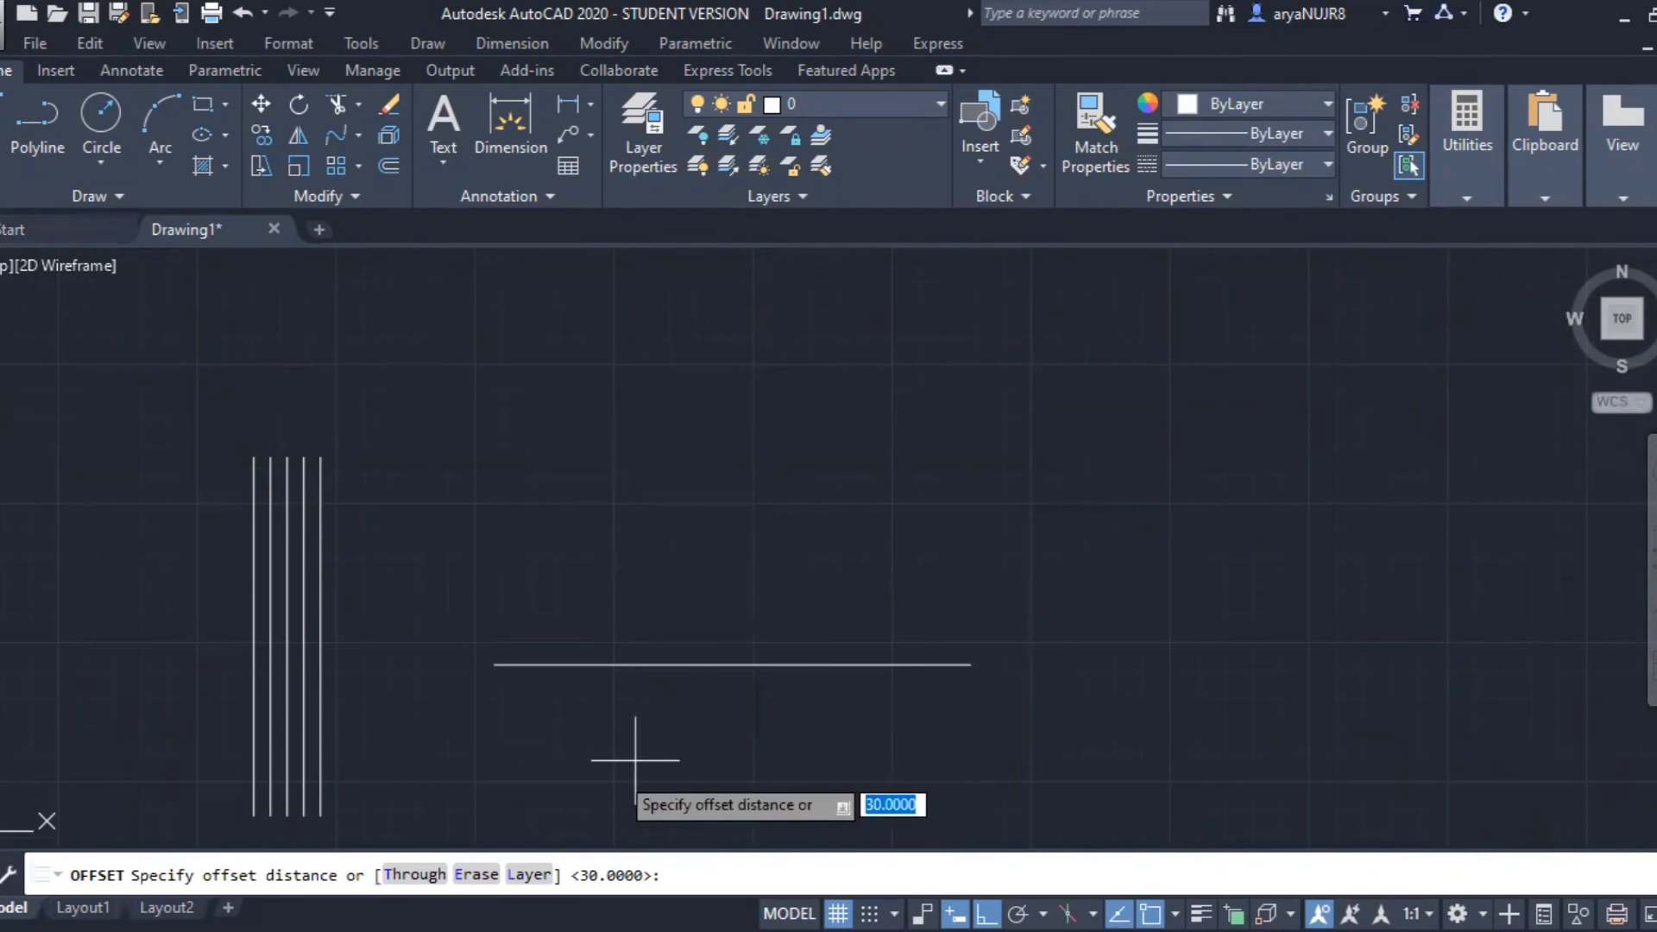
{"action": "left_click", "coordinate": [414, 874]}
{"action": "left_click", "coordinate": [555, 665]}
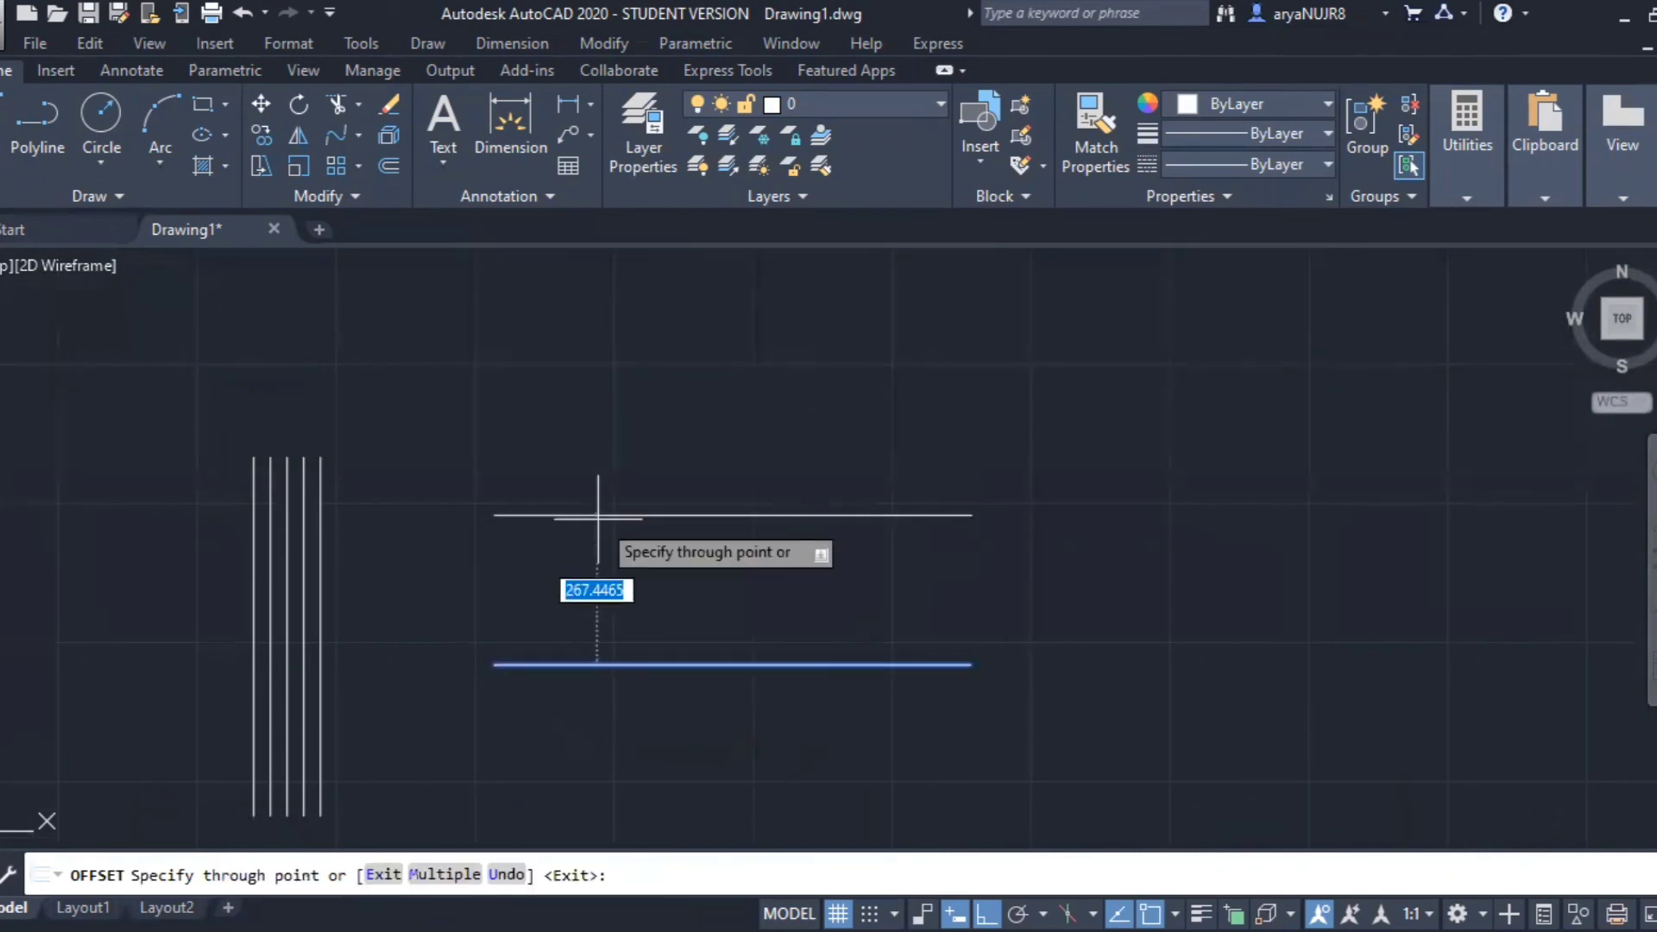
{"action": "left_click", "coordinate": [588, 568]}
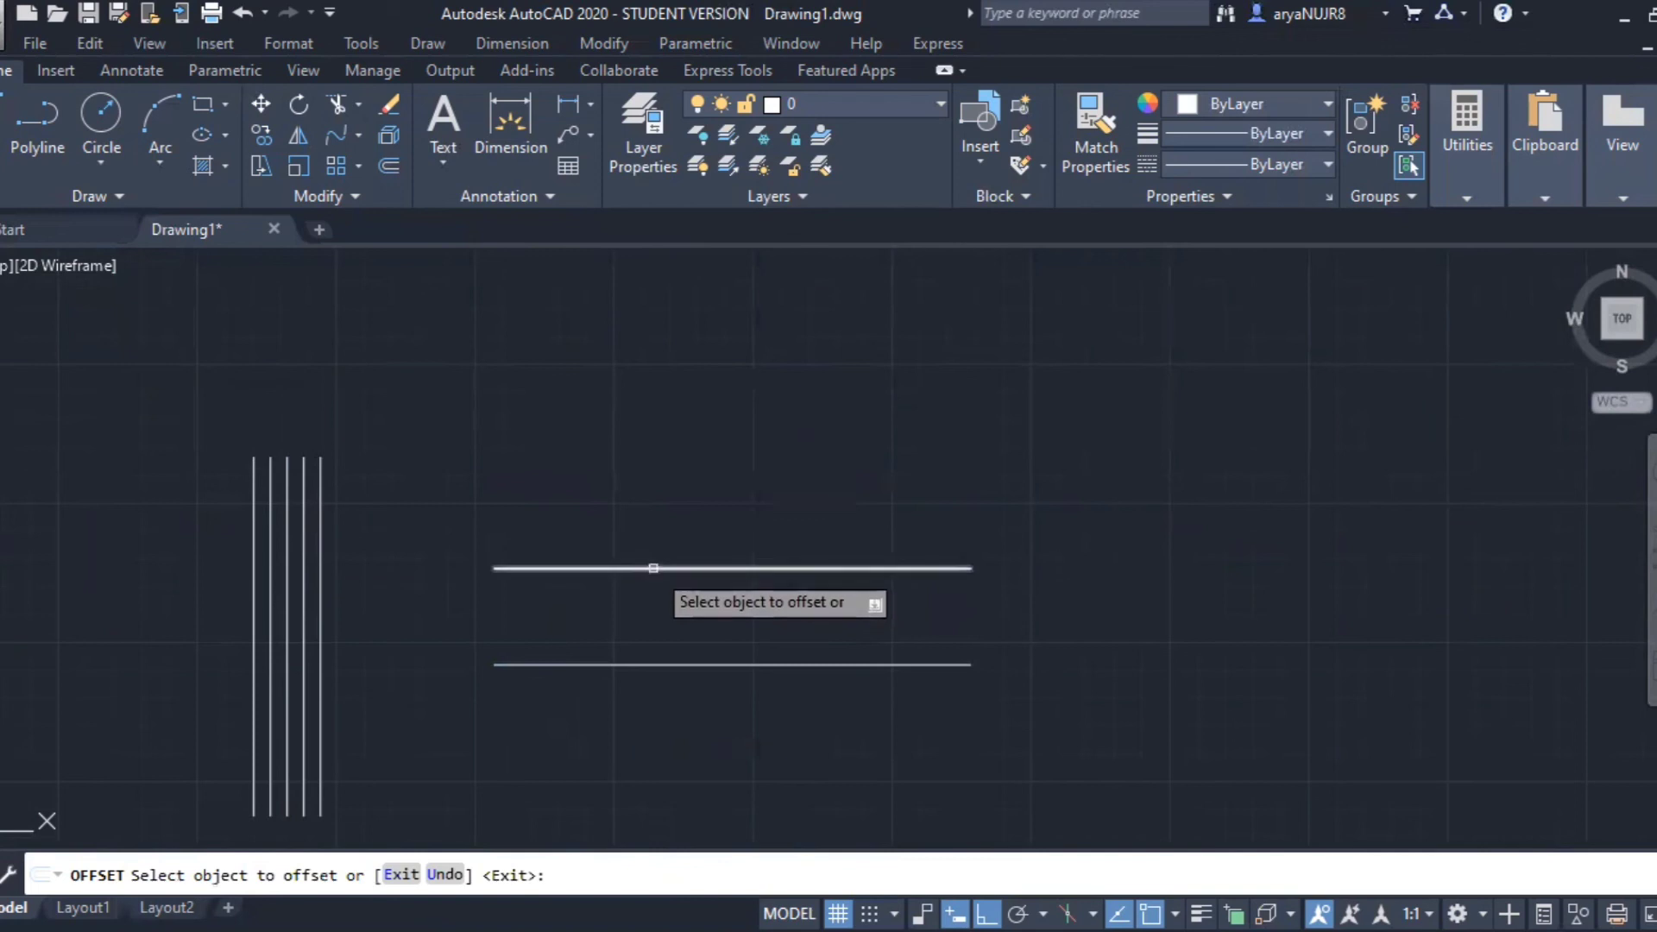
Step: Offset each newest horizontal line upward through freely picked points, adding three more parallel lines at uneven spacing
{"action": "left_click", "coordinate": [652, 568]}
{"action": "left_click", "coordinate": [634, 399]}
{"action": "middle_click_drag", "start_coordinate": [689, 435], "coordinate": [685, 555]}
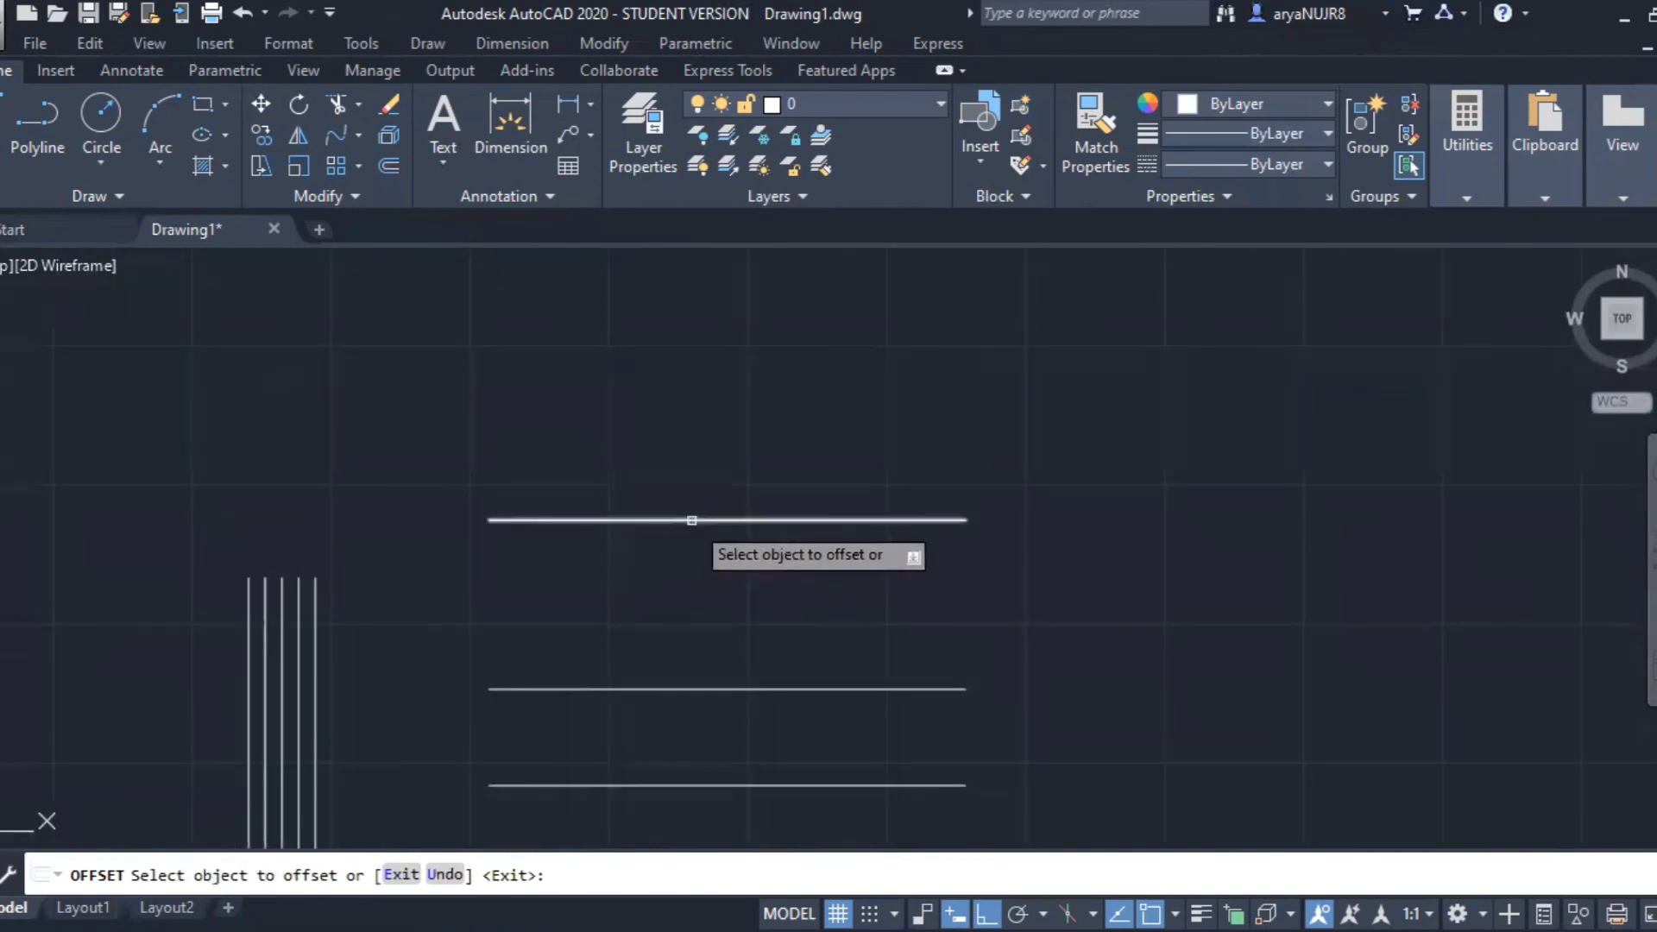
{"action": "left_click", "coordinate": [688, 520]}
{"action": "left_click", "coordinate": [682, 409]}
{"action": "middle_click_drag", "start_coordinate": [882, 487], "coordinate": [891, 547]}
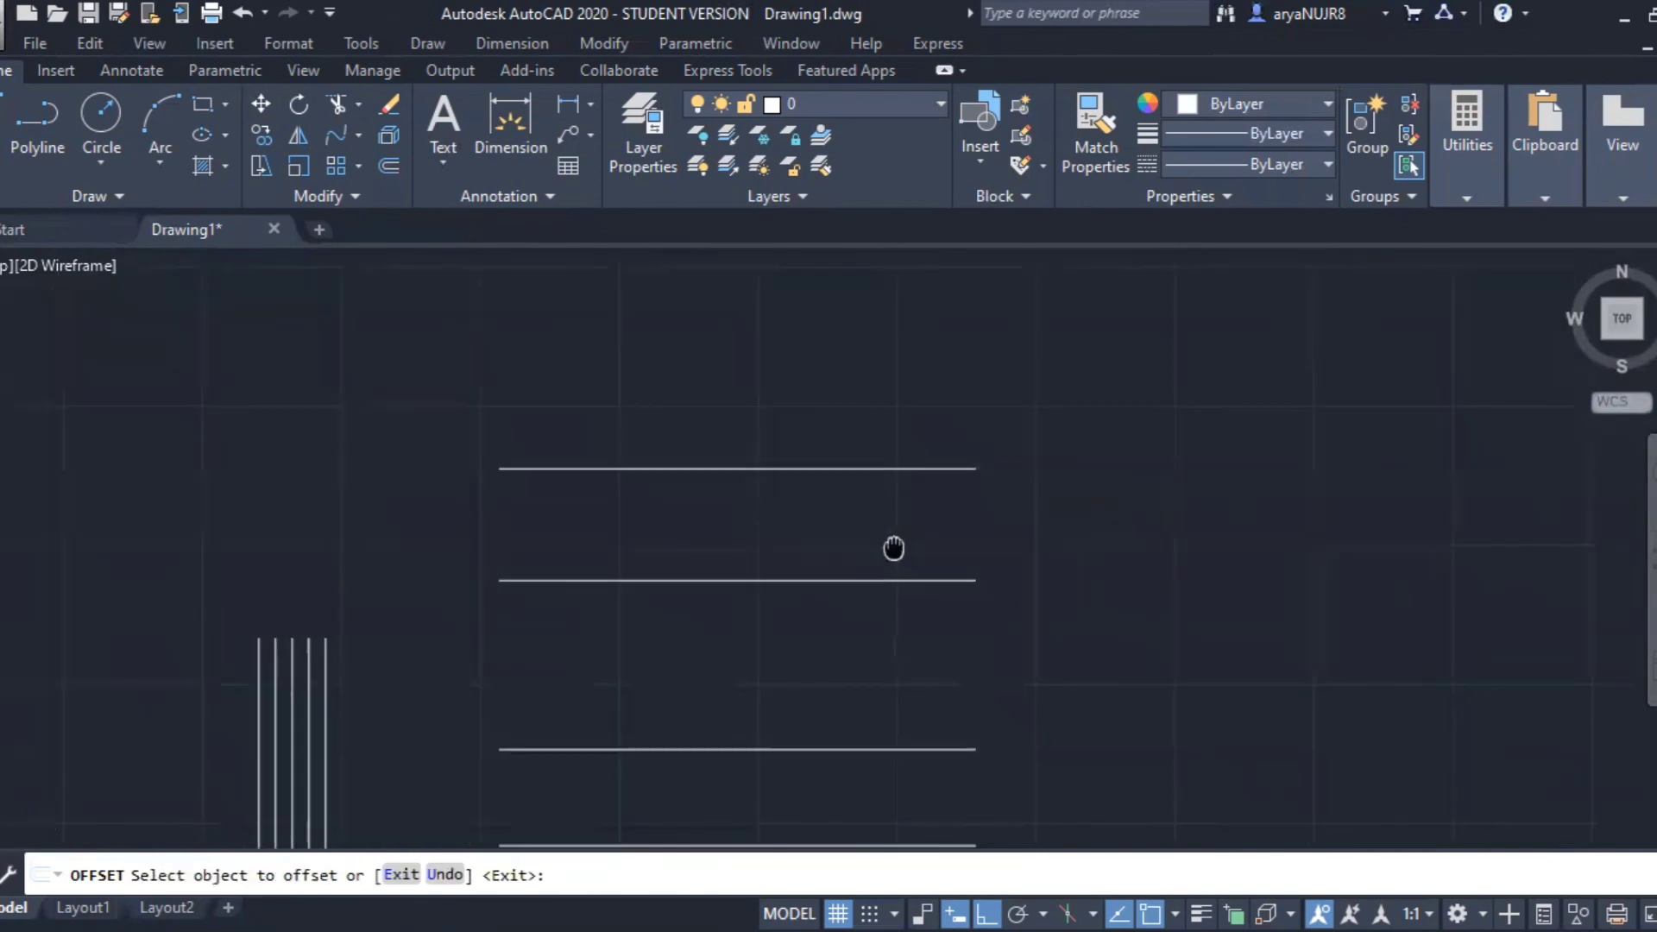
{"action": "left_click", "coordinate": [763, 467]}
{"action": "left_click", "coordinate": [764, 399]}
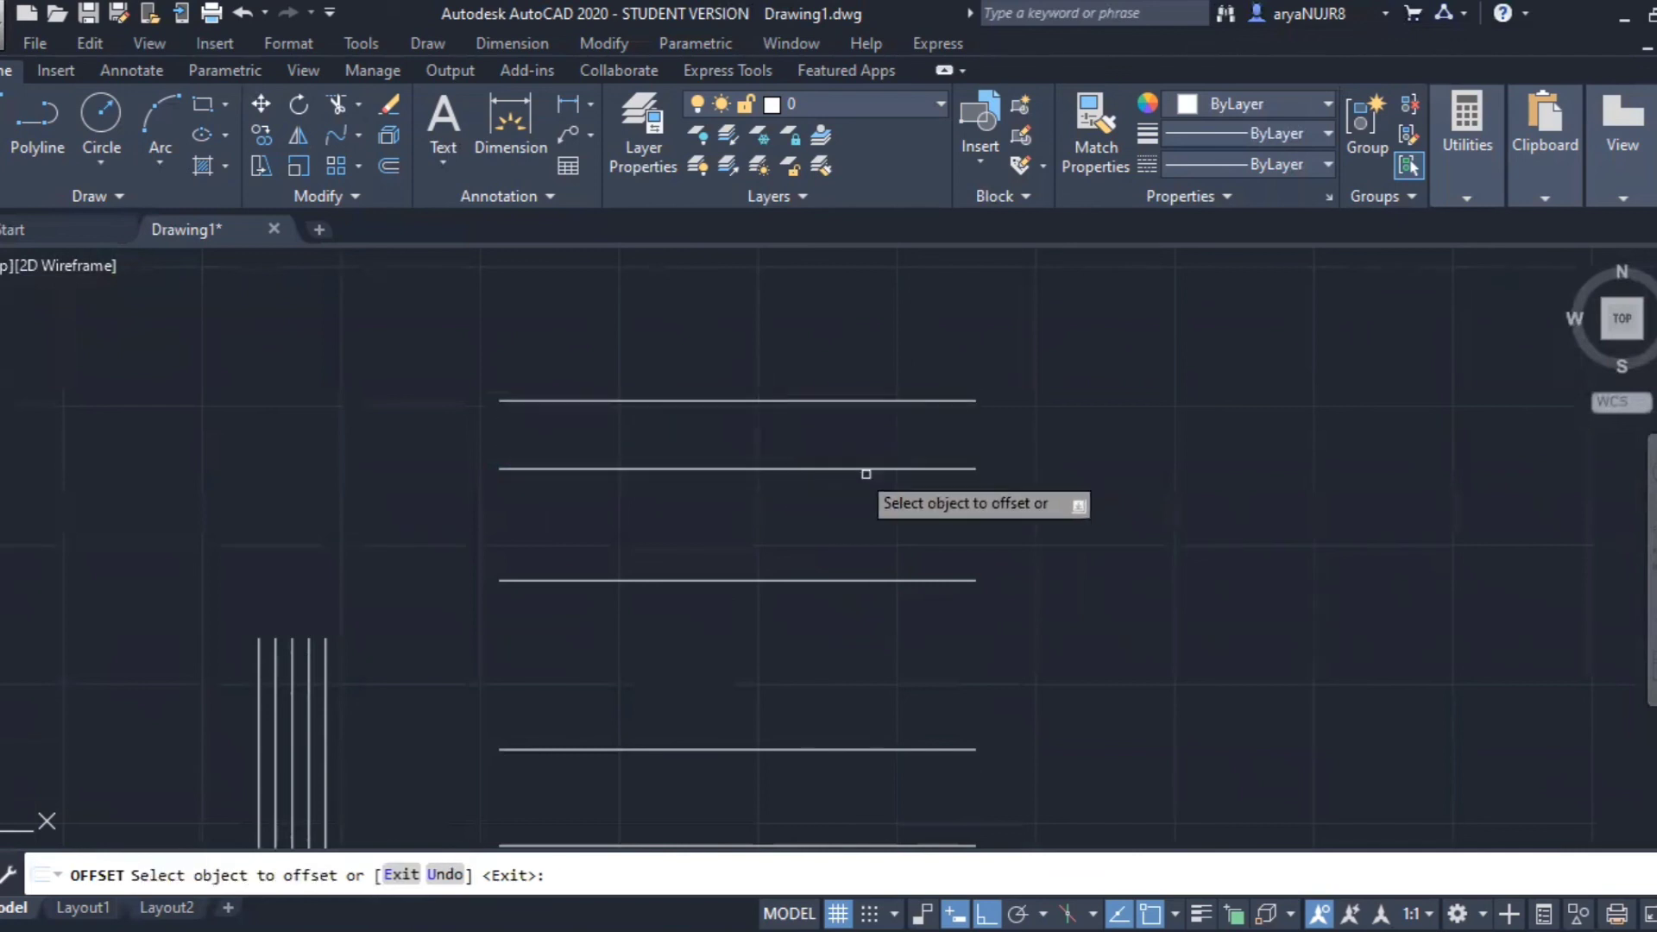
{"action": "key", "text": "Escape"}
{"action": "scroll", "coordinate": [878, 538], "scroll_direction": "down", "scroll_amount": 4}
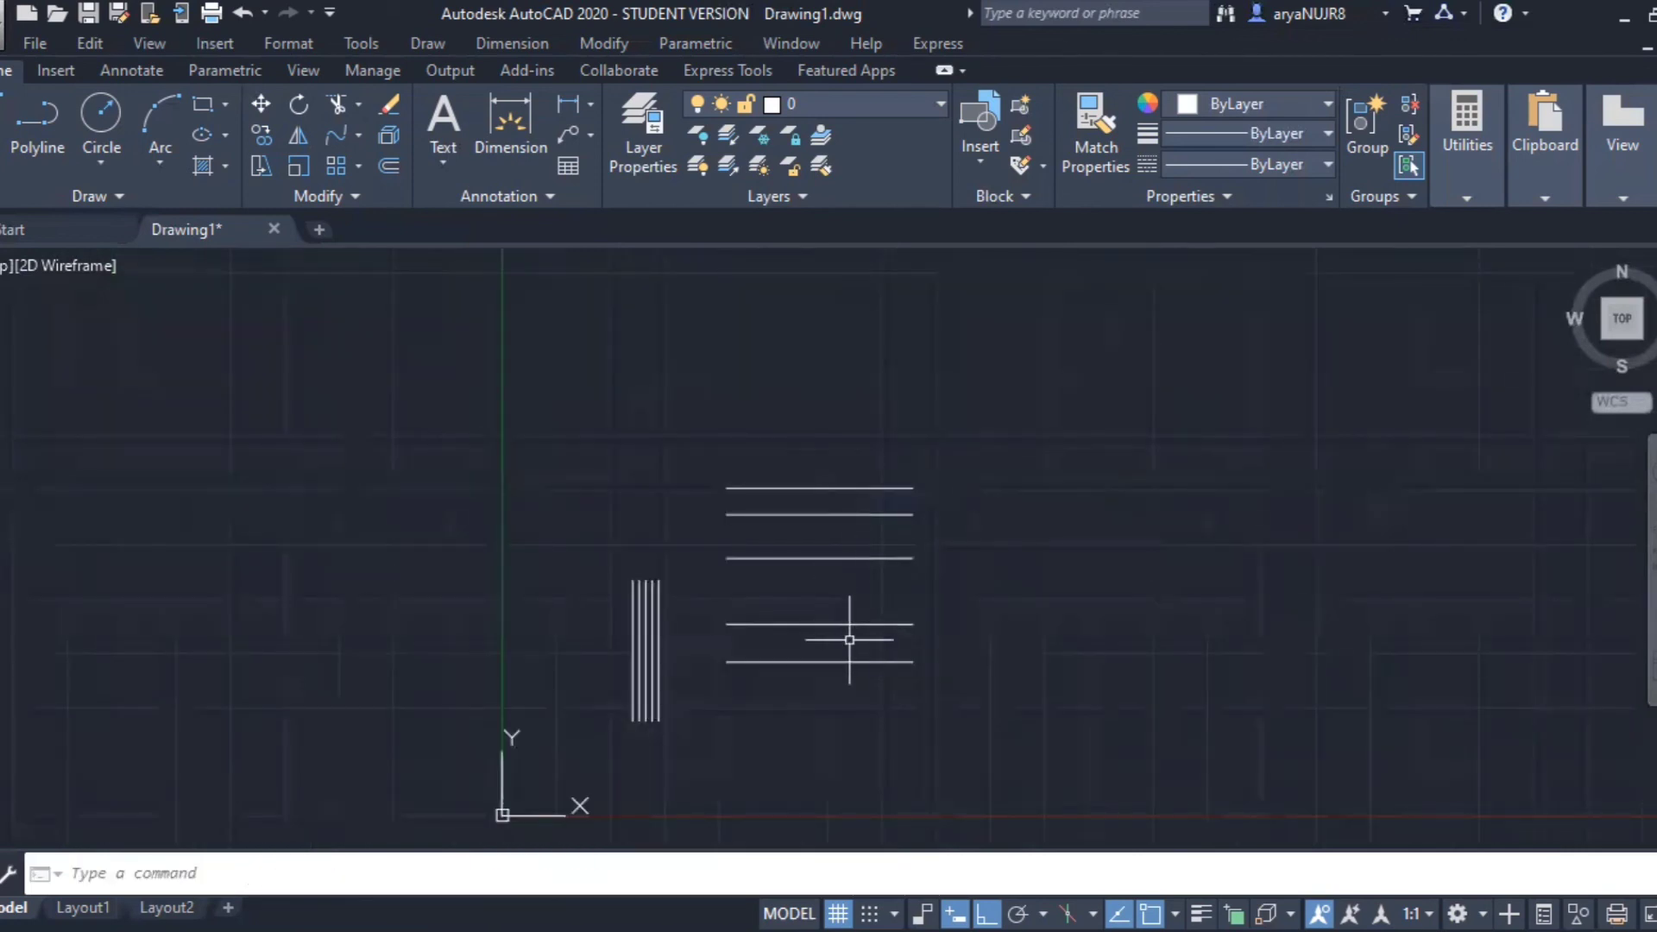
{"action": "middle_click_drag", "start_coordinate": [849, 640], "coordinate": [813, 546]}
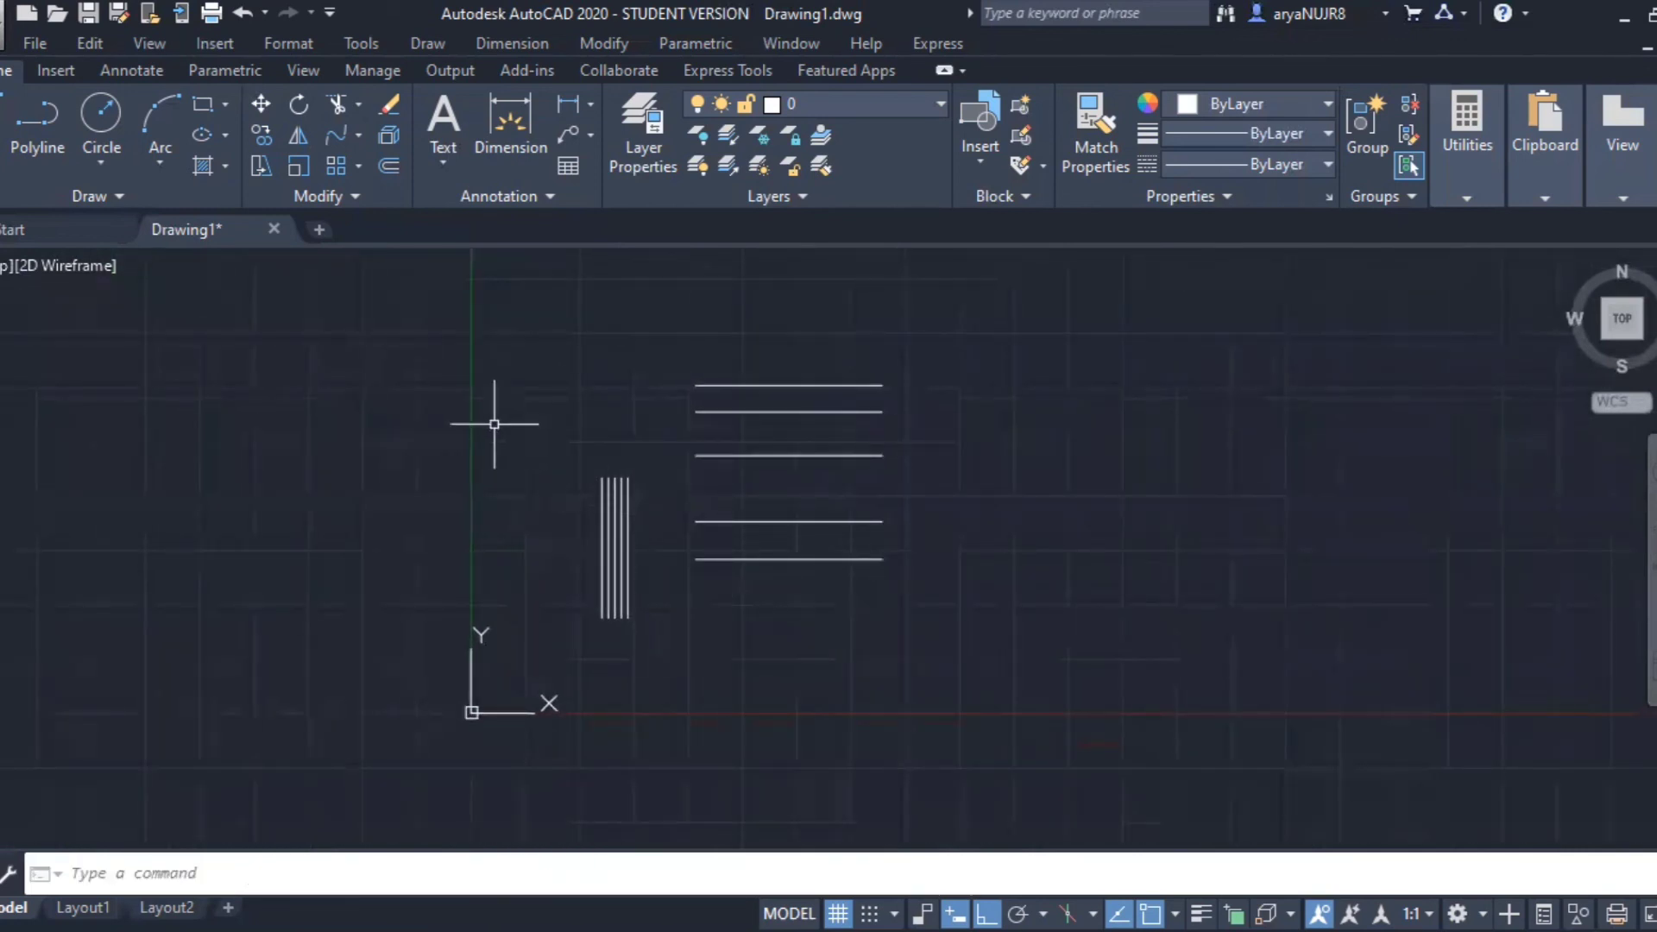